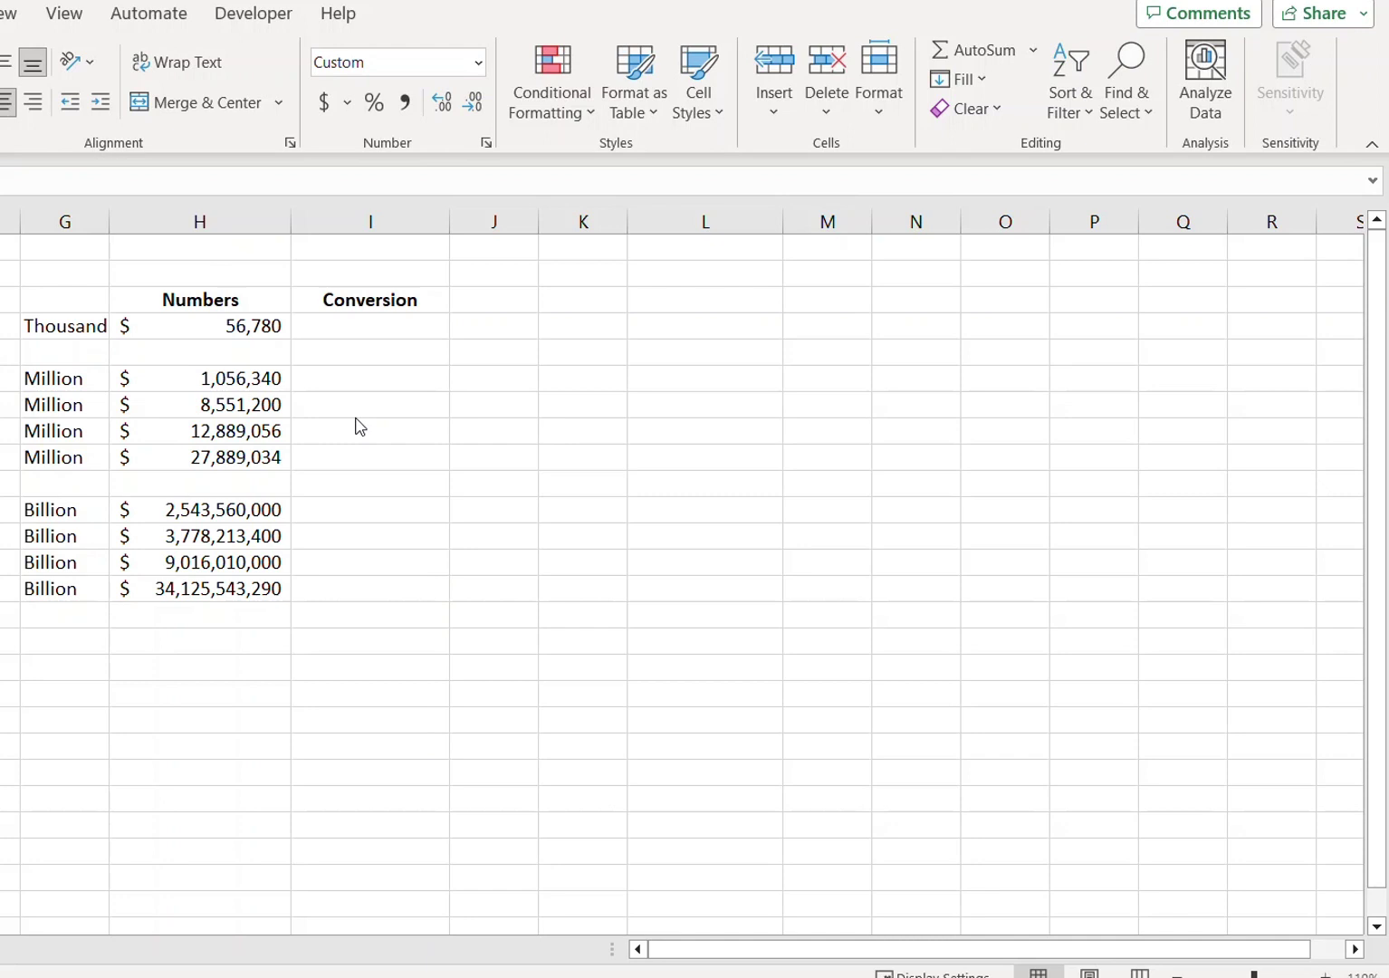
Copy the 56,780 value from H4 into the Conversion cell I4
{"action": "left_click_drag", "start_coordinate": [208, 326], "coordinate": [209, 588]}
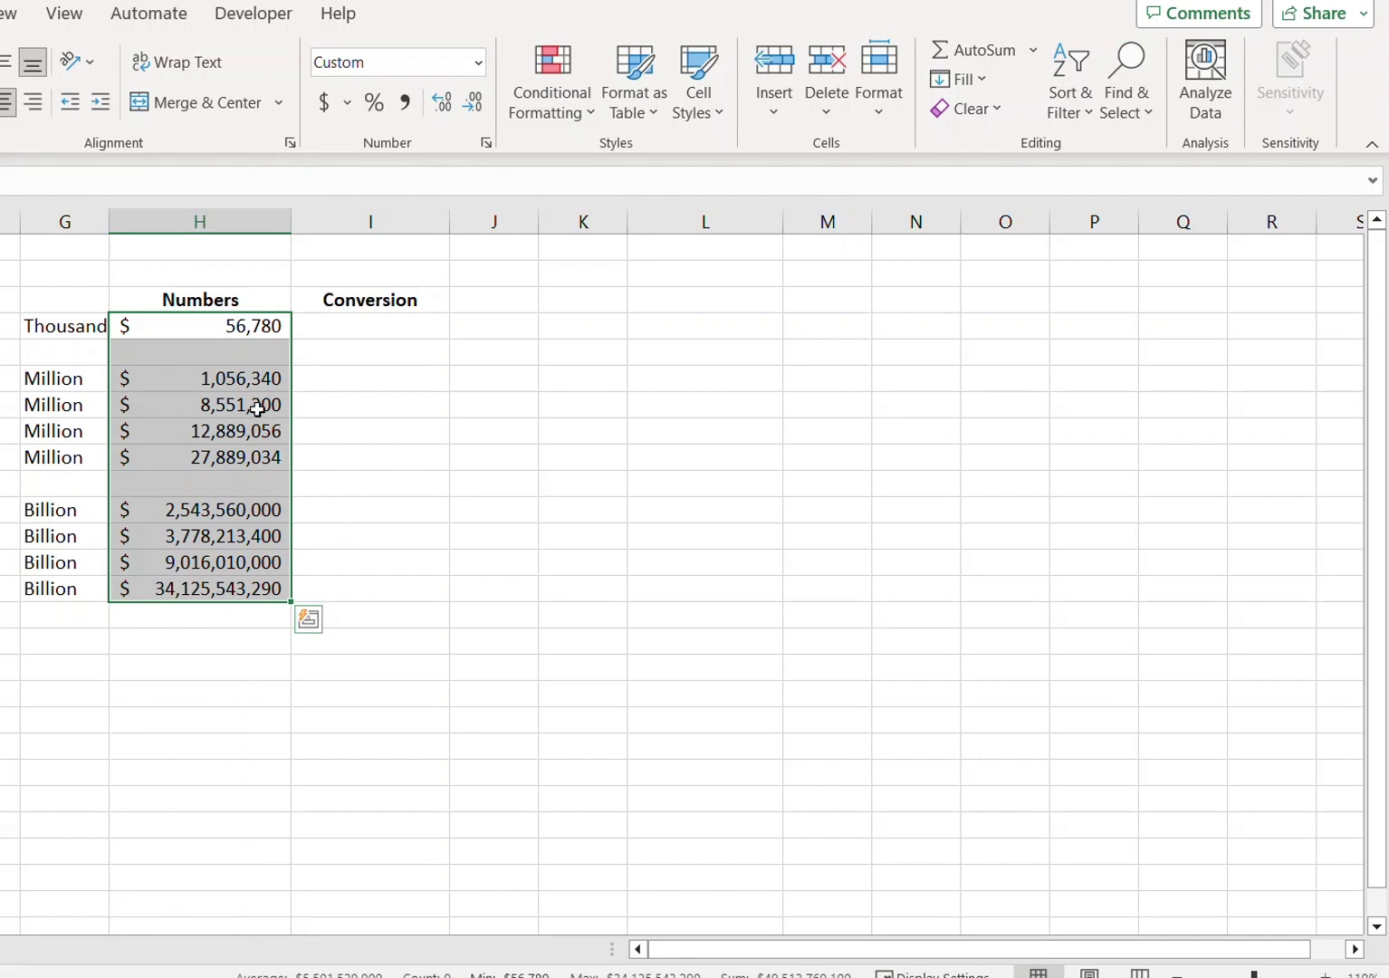
{"action": "left_click", "coordinate": [238, 326]}
{"action": "key", "text": "ctrl+c"}
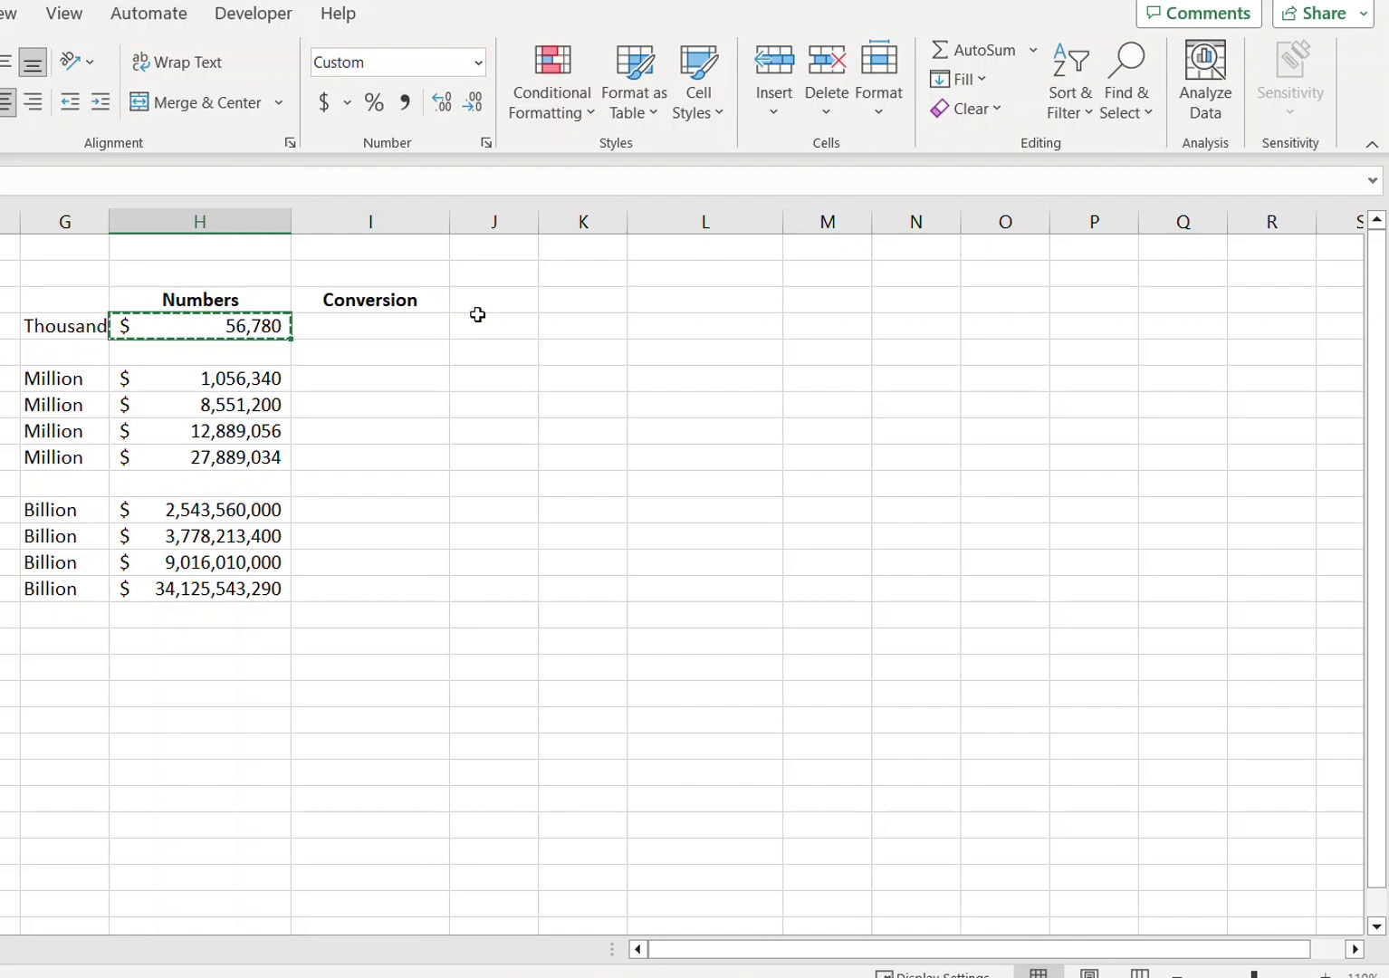
{"action": "key", "text": "Right"}
{"action": "key", "text": "ctrl+v"}
{"action": "key", "text": "Escape"}
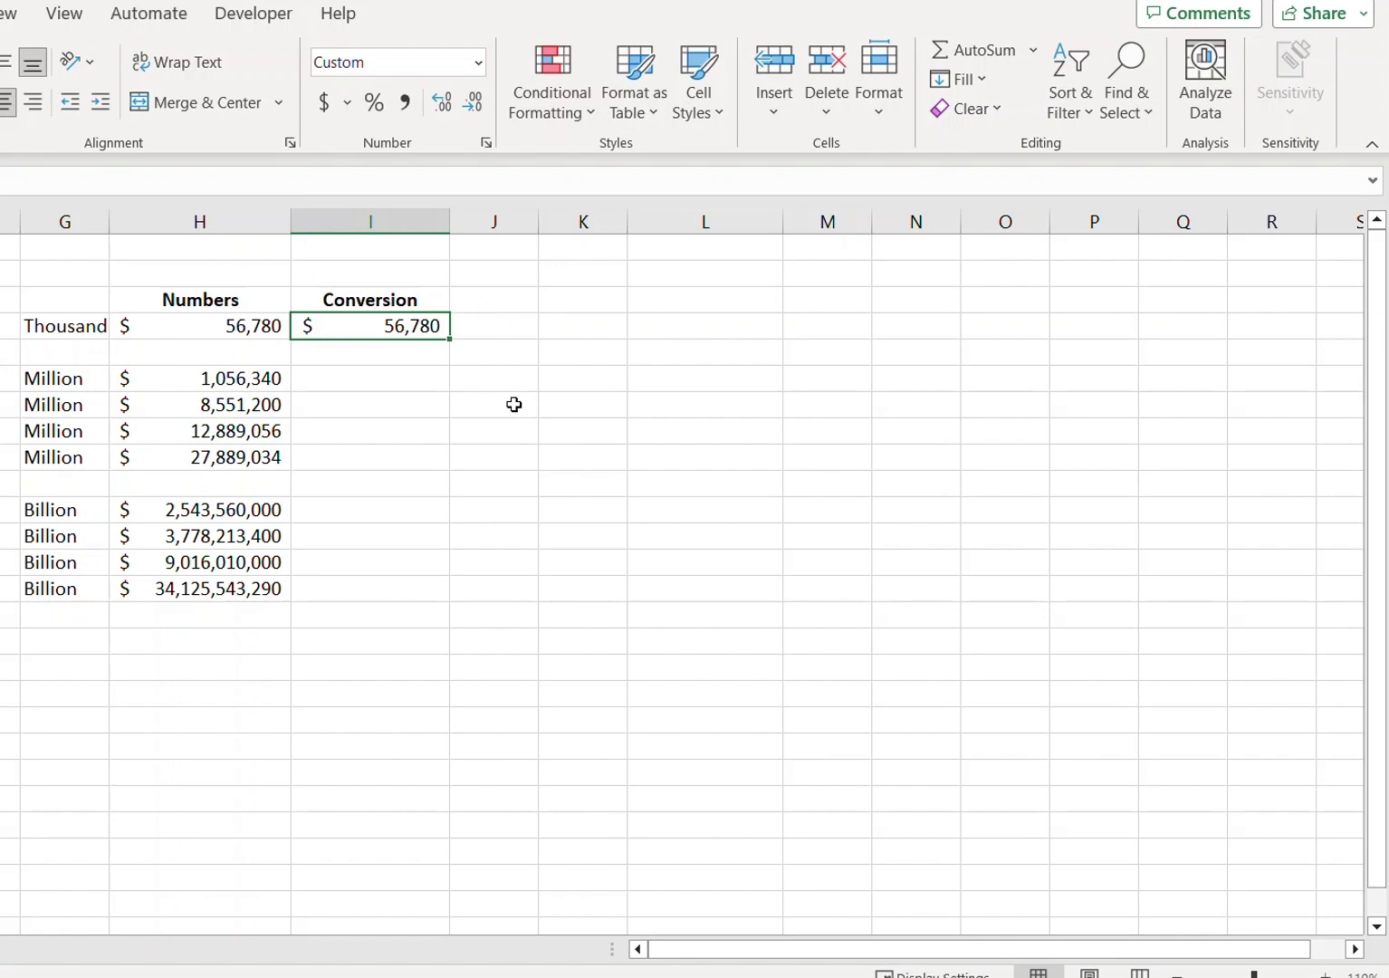
Give I4 the custom format 0.0, "K" so it displays 56.8 K
{"action": "key", "text": "ctrl+1"}
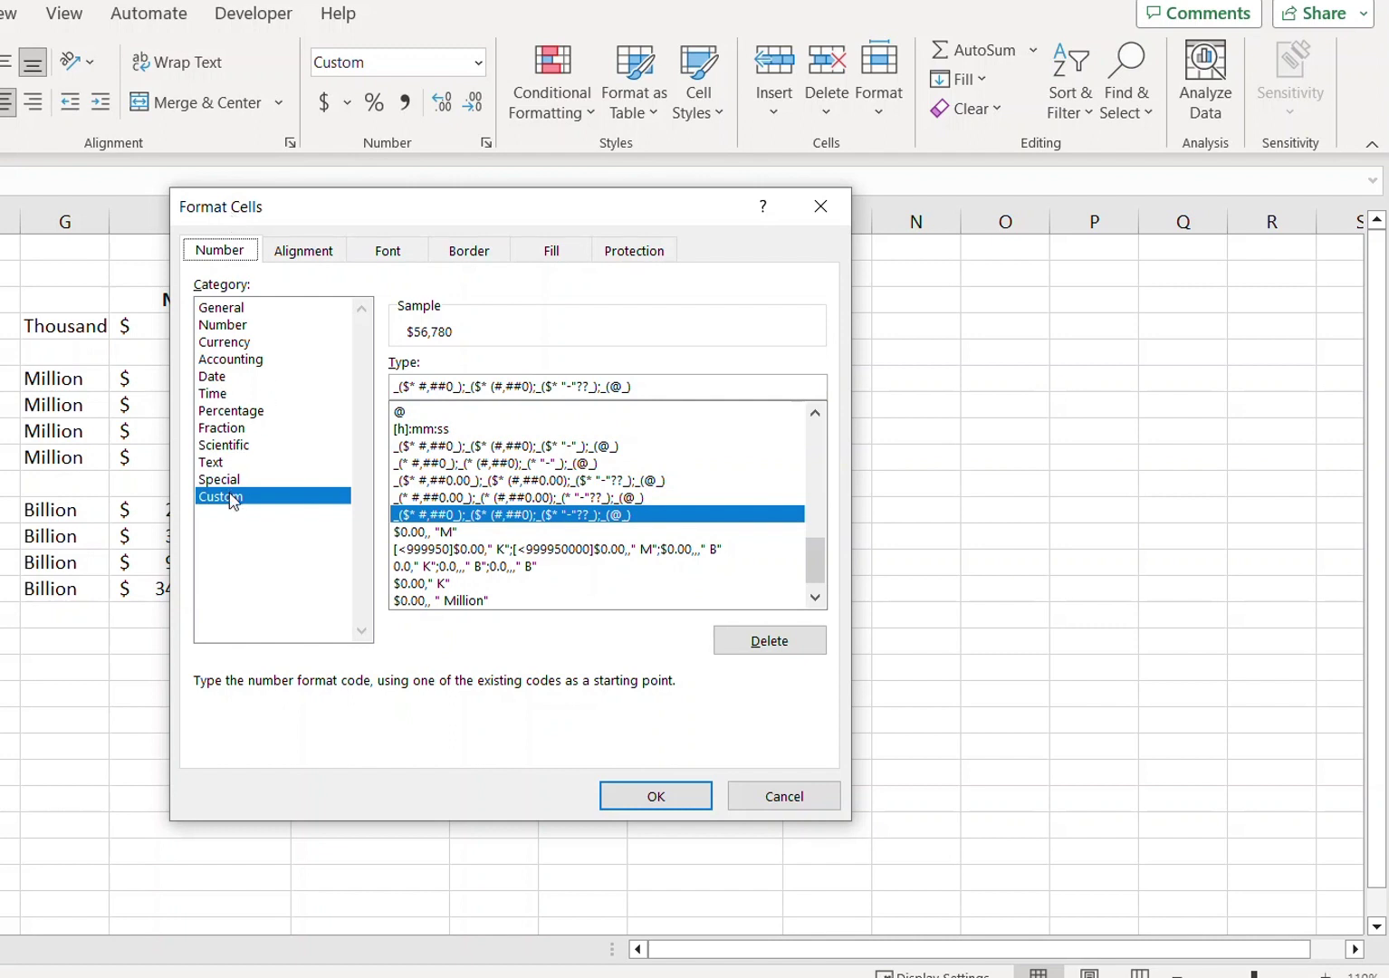
{"action": "left_click_drag", "start_coordinate": [652, 389], "coordinate": [364, 397]}
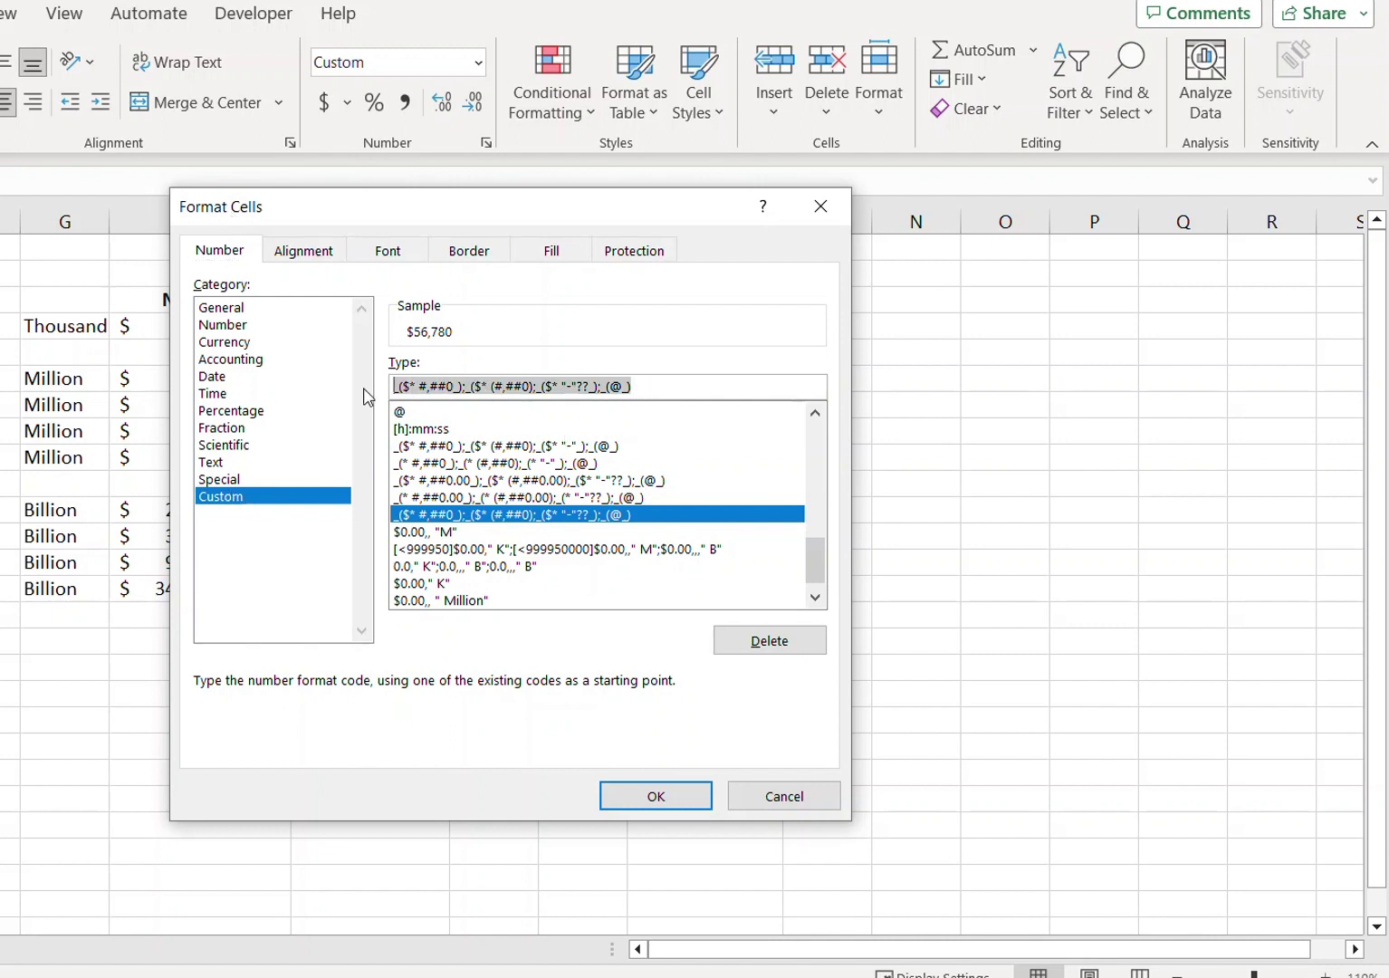
{"action": "key", "text": "BackSpace"}
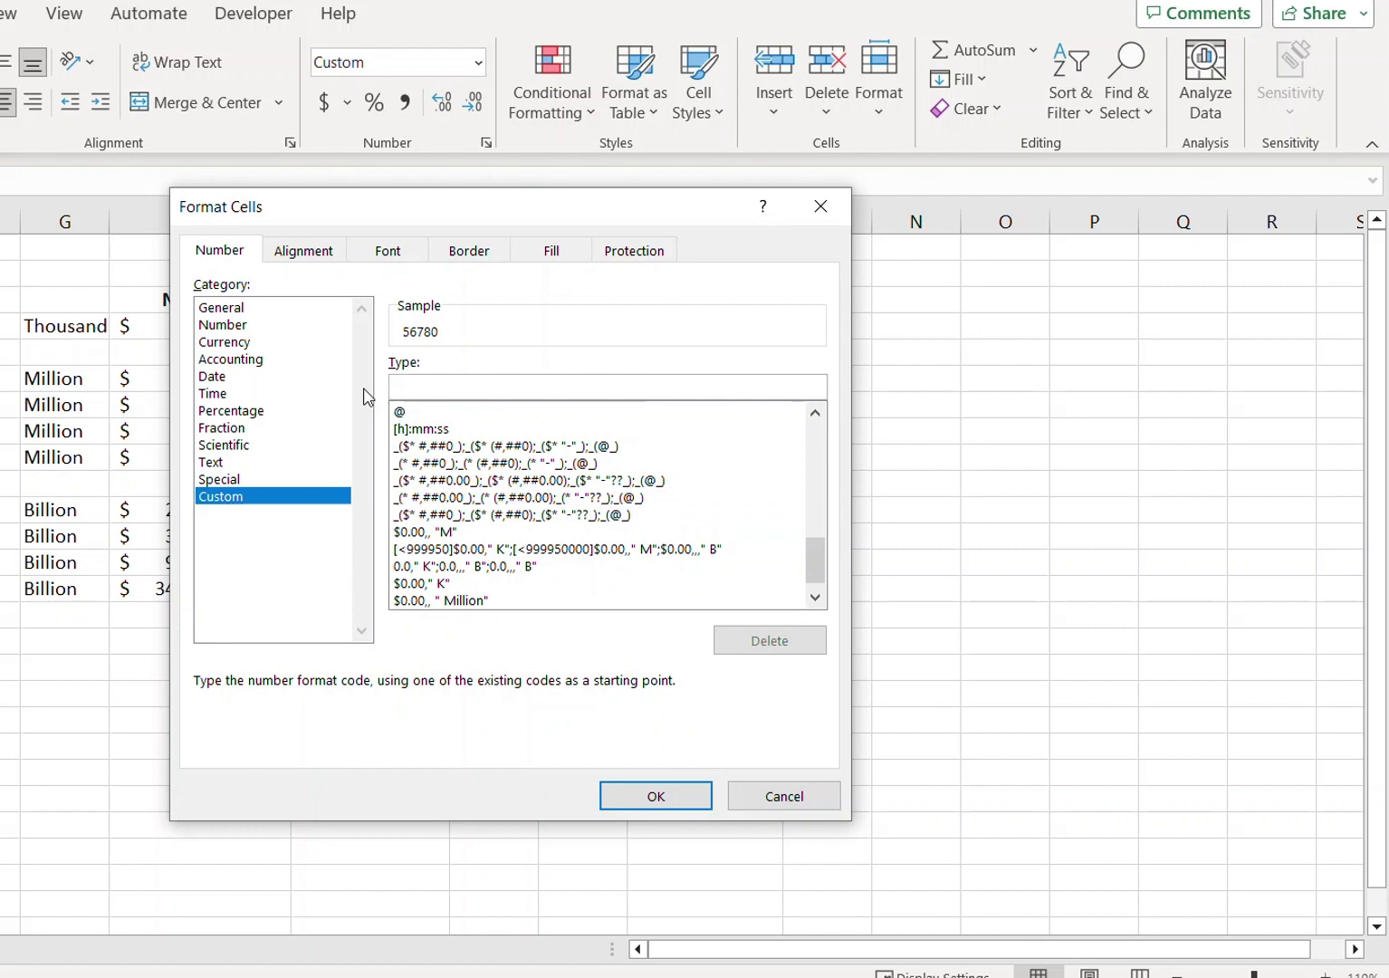
{"action": "type", "text": "0.0, \"K\""}
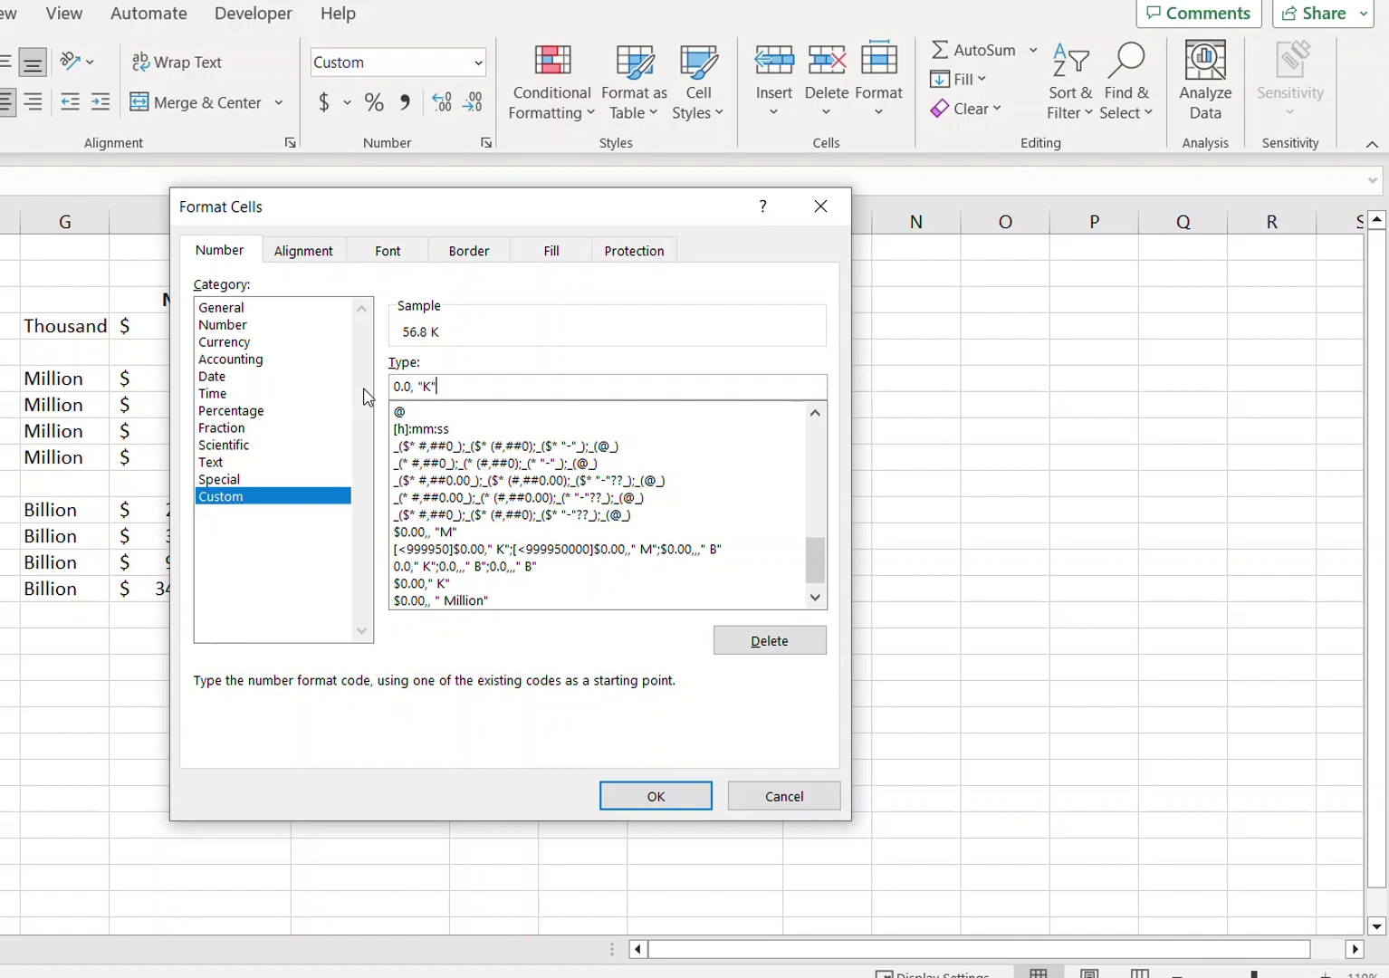
{"action": "left_click", "coordinate": [646, 796]}
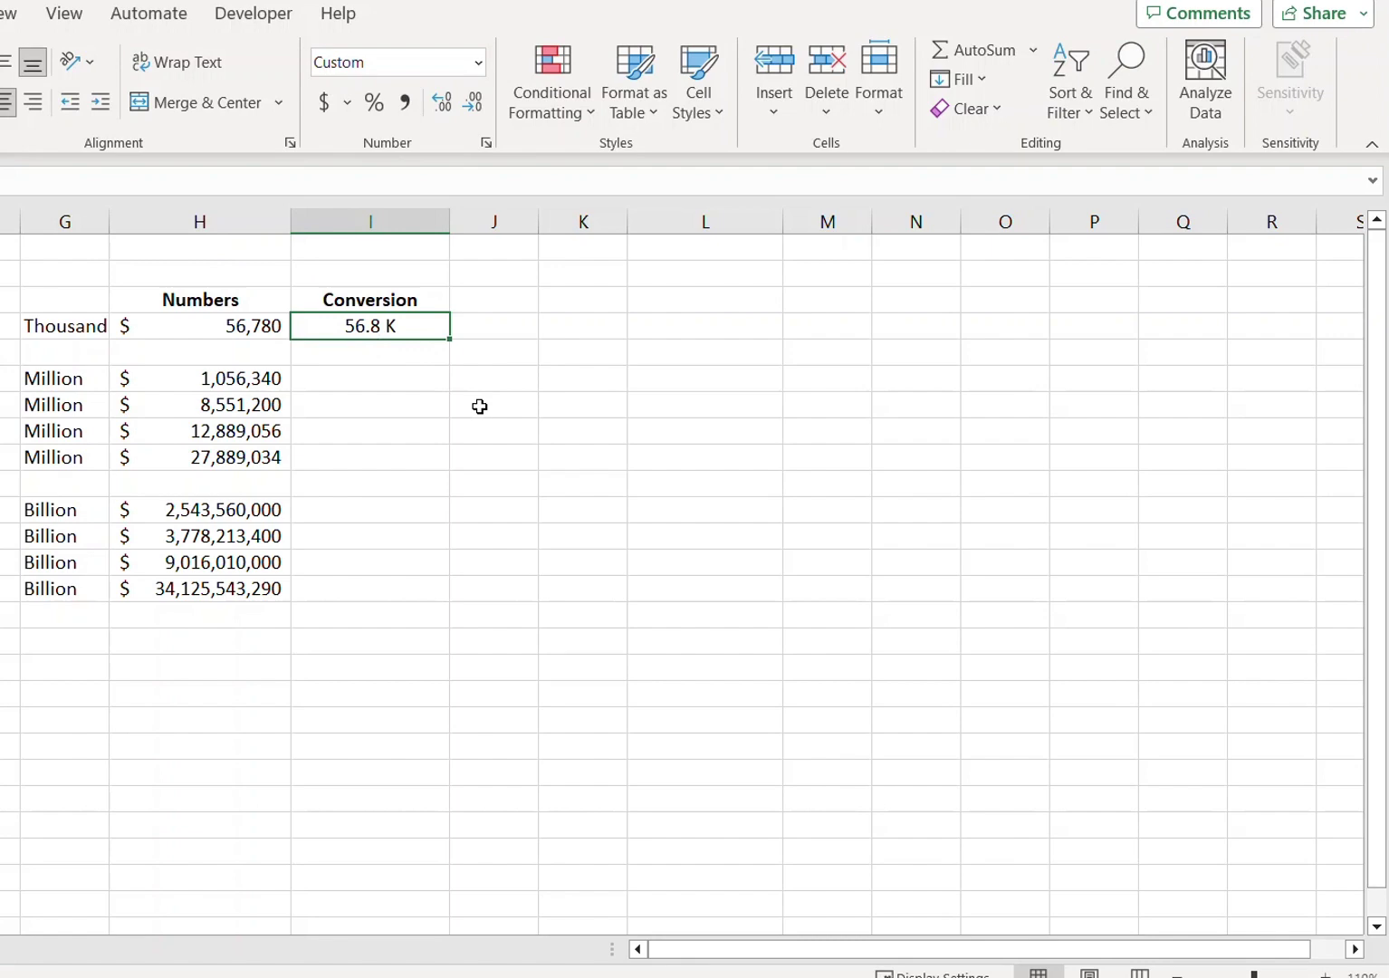
Change I4's custom format to $0.00, "K" so it reads $56.78 K
{"action": "key", "text": "ctrl+1"}
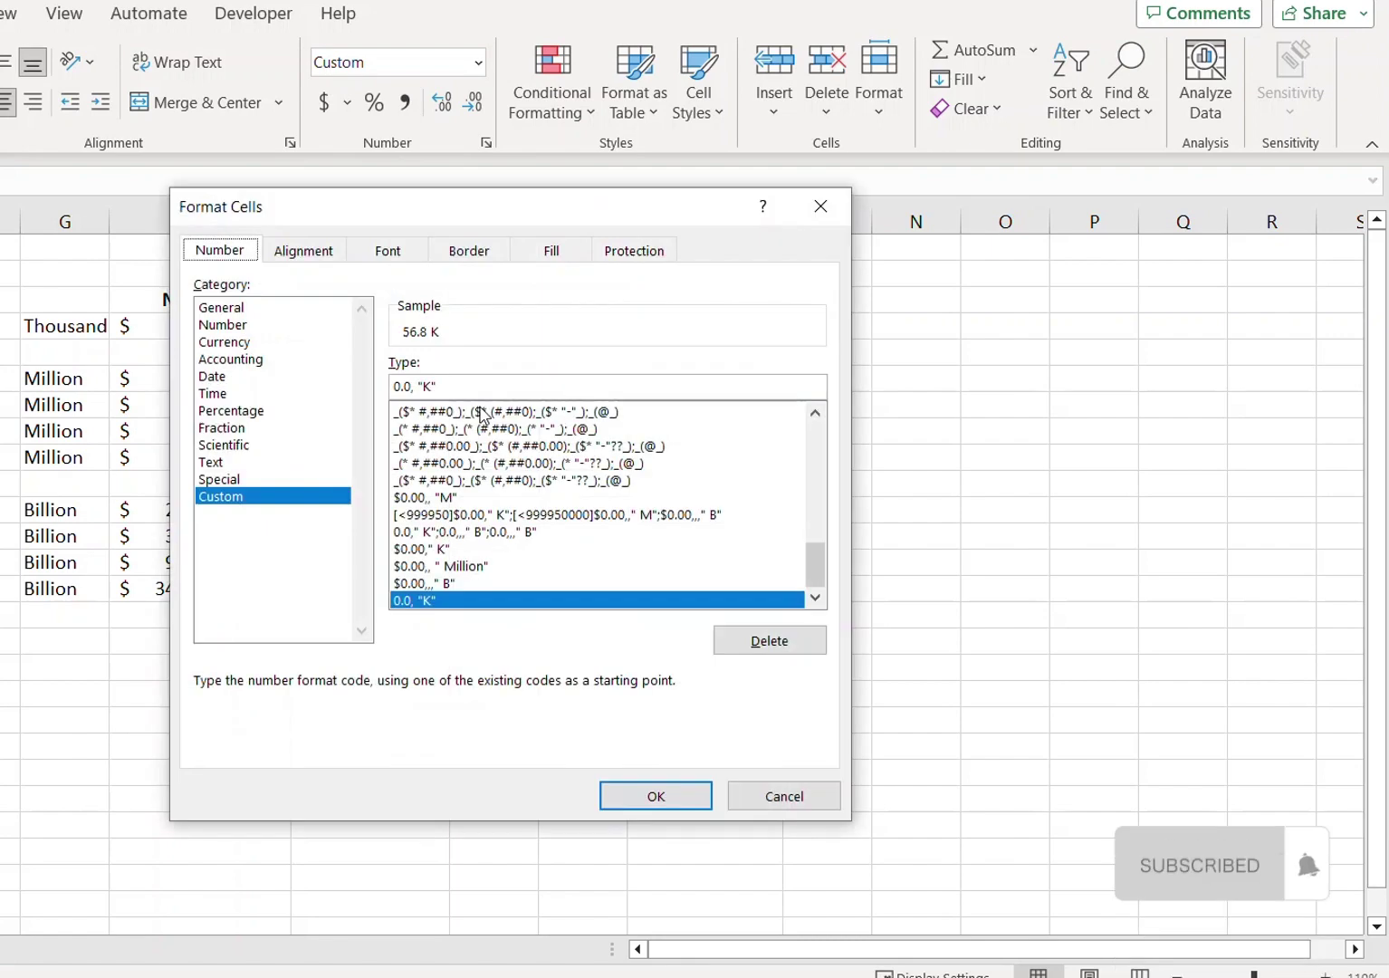
{"action": "left_click", "coordinate": [402, 391]}
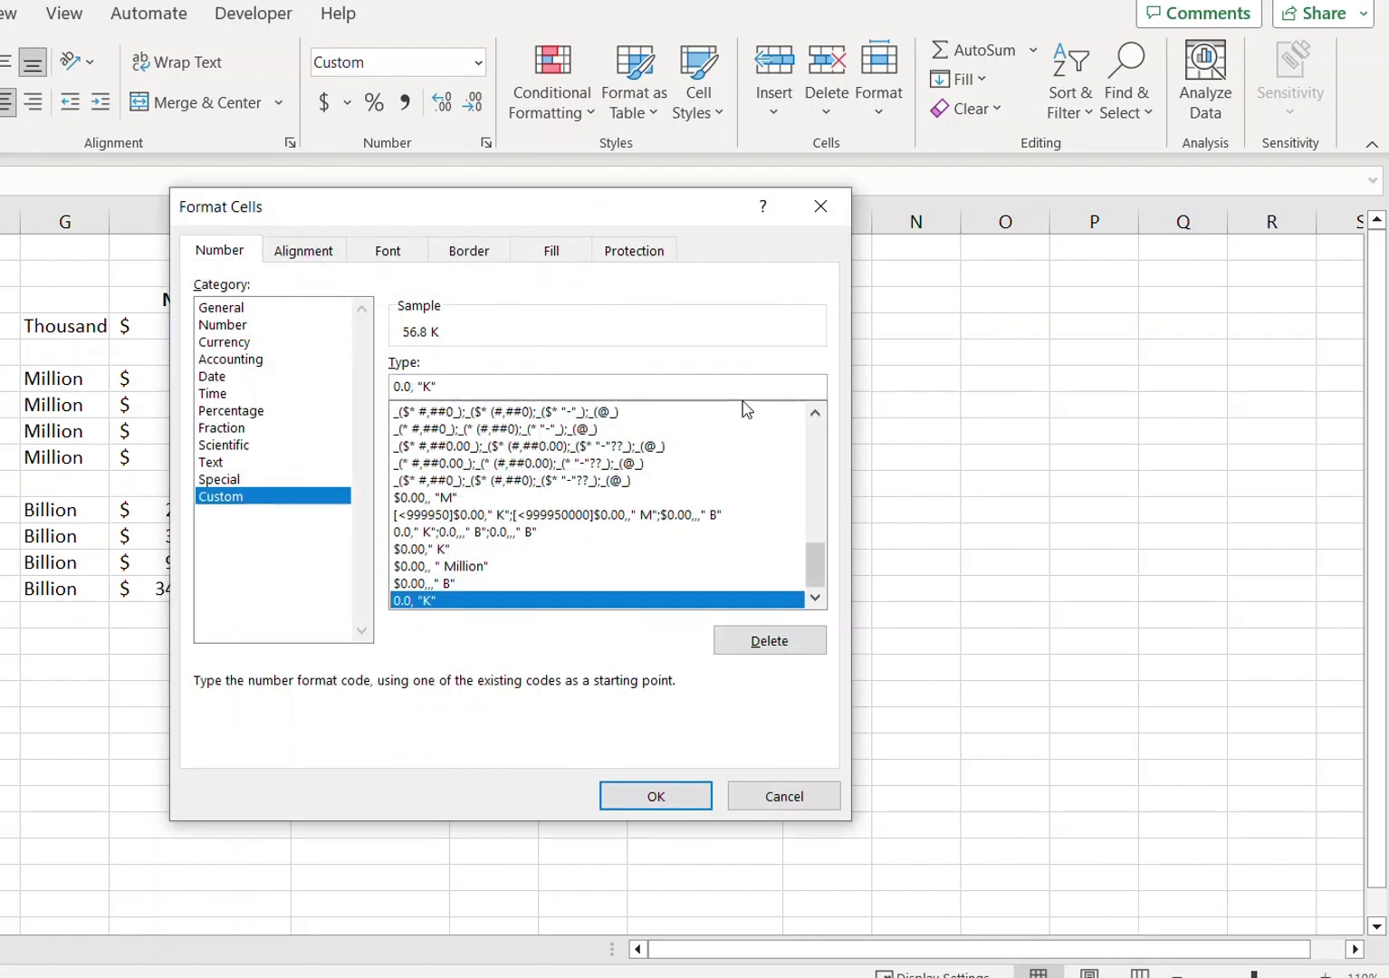
{"action": "type", "text": "$"}
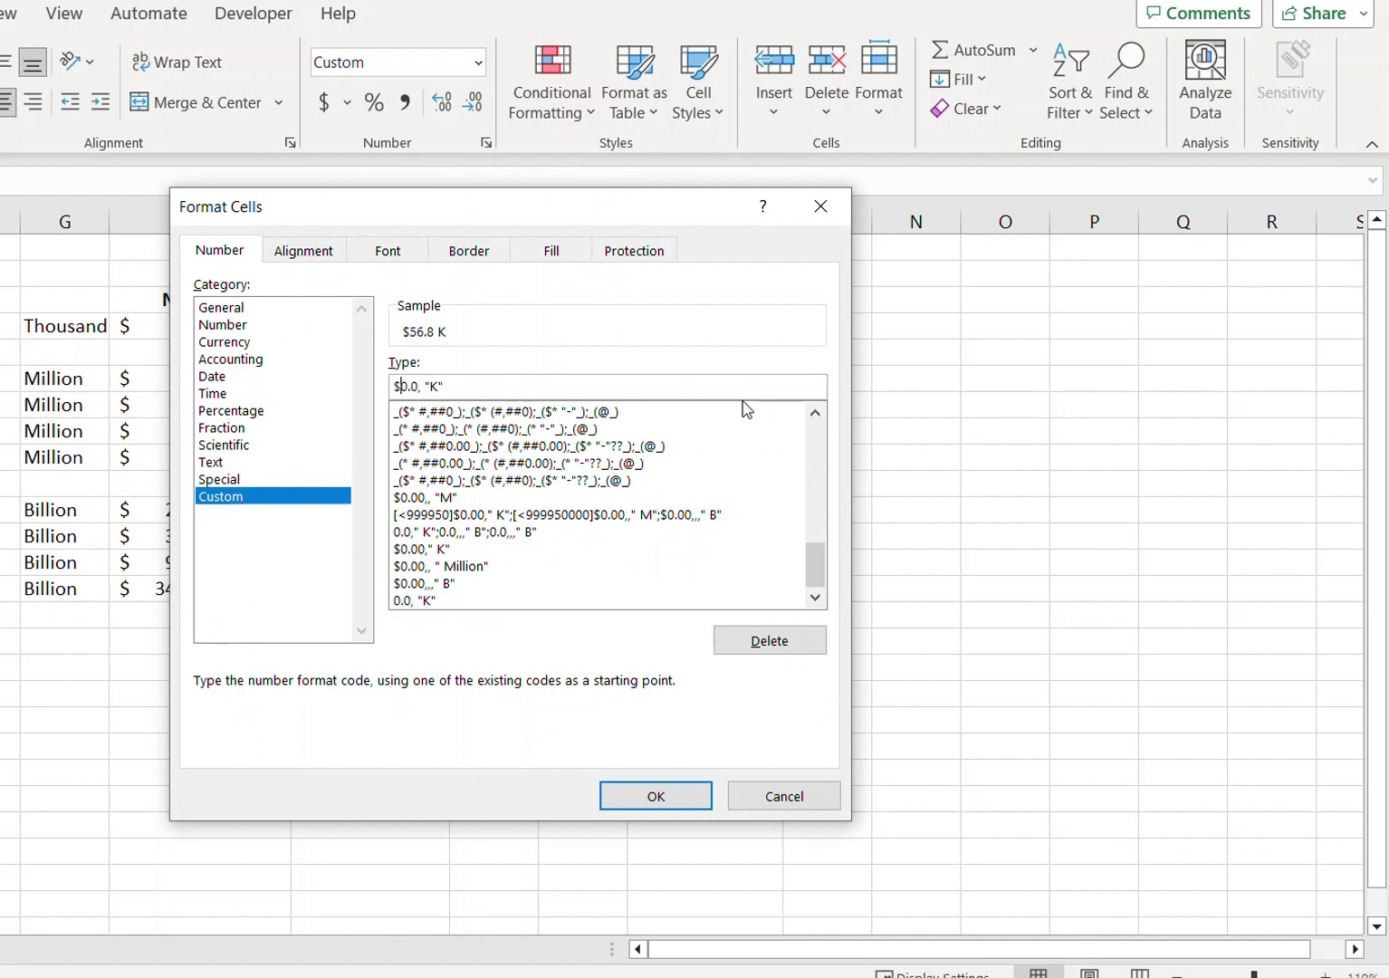
{"action": "key", "text": "Right"}
{"action": "key", "text": "Right"}
{"action": "key", "text": "Right"}
{"action": "type", "text": "0"}
{"action": "left_click", "coordinate": [641, 791]}
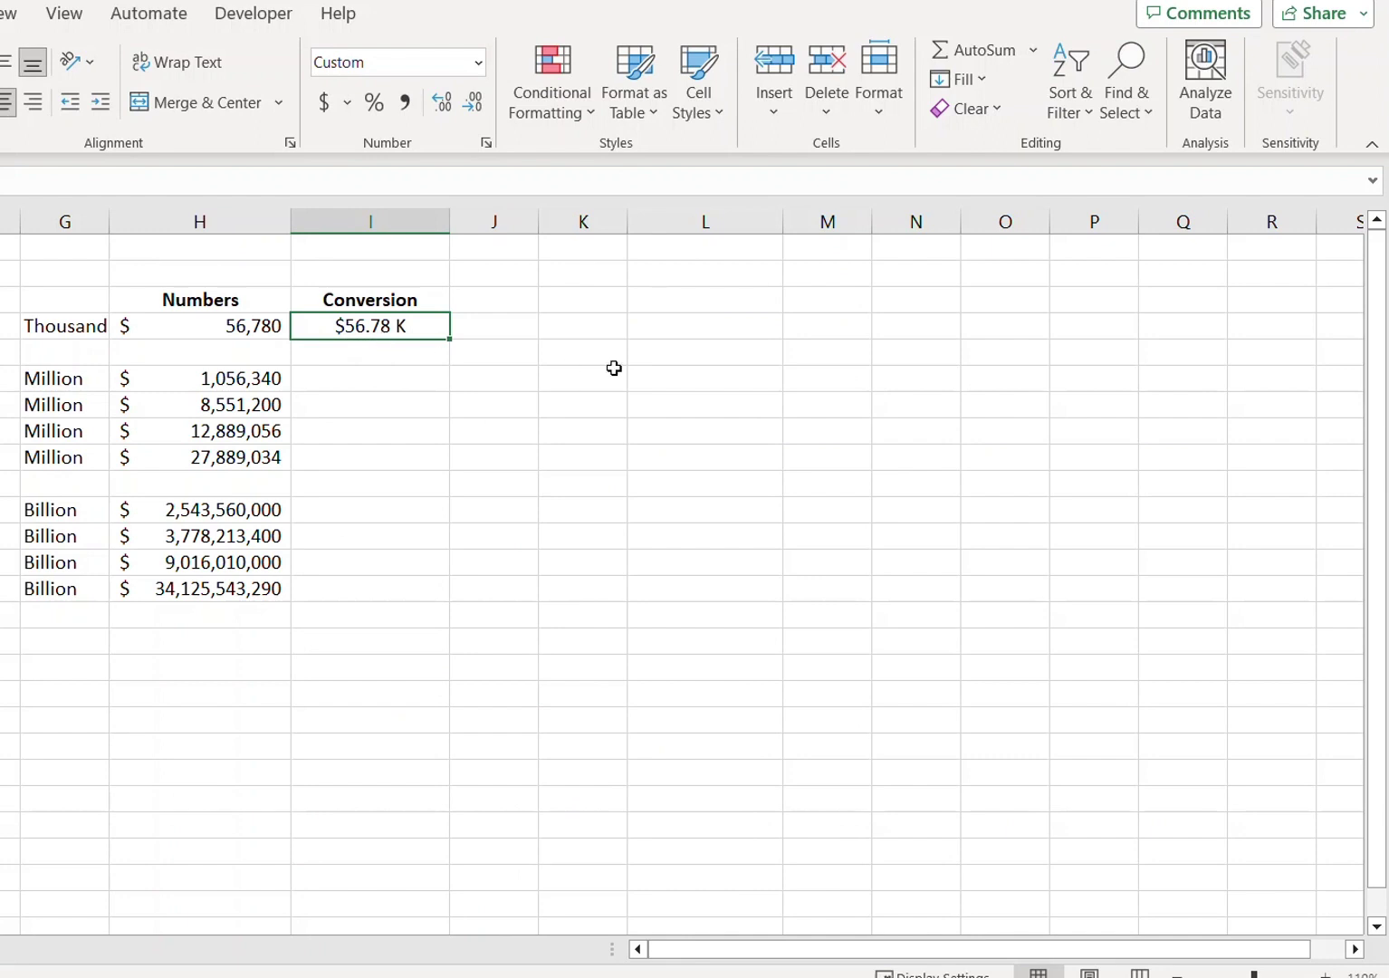
Copy the four Million values from H6:H9 into I6:I9
{"action": "key", "text": "Left"}
{"action": "key", "text": "Down"}
{"action": "key", "text": "Down"}
{"action": "key", "text": "shift+Down"}
{"action": "key", "text": "shift+Down"}
{"action": "key", "text": "shift+Down"}
{"action": "key", "text": "ctrl+c"}
{"action": "key", "text": "Right"}
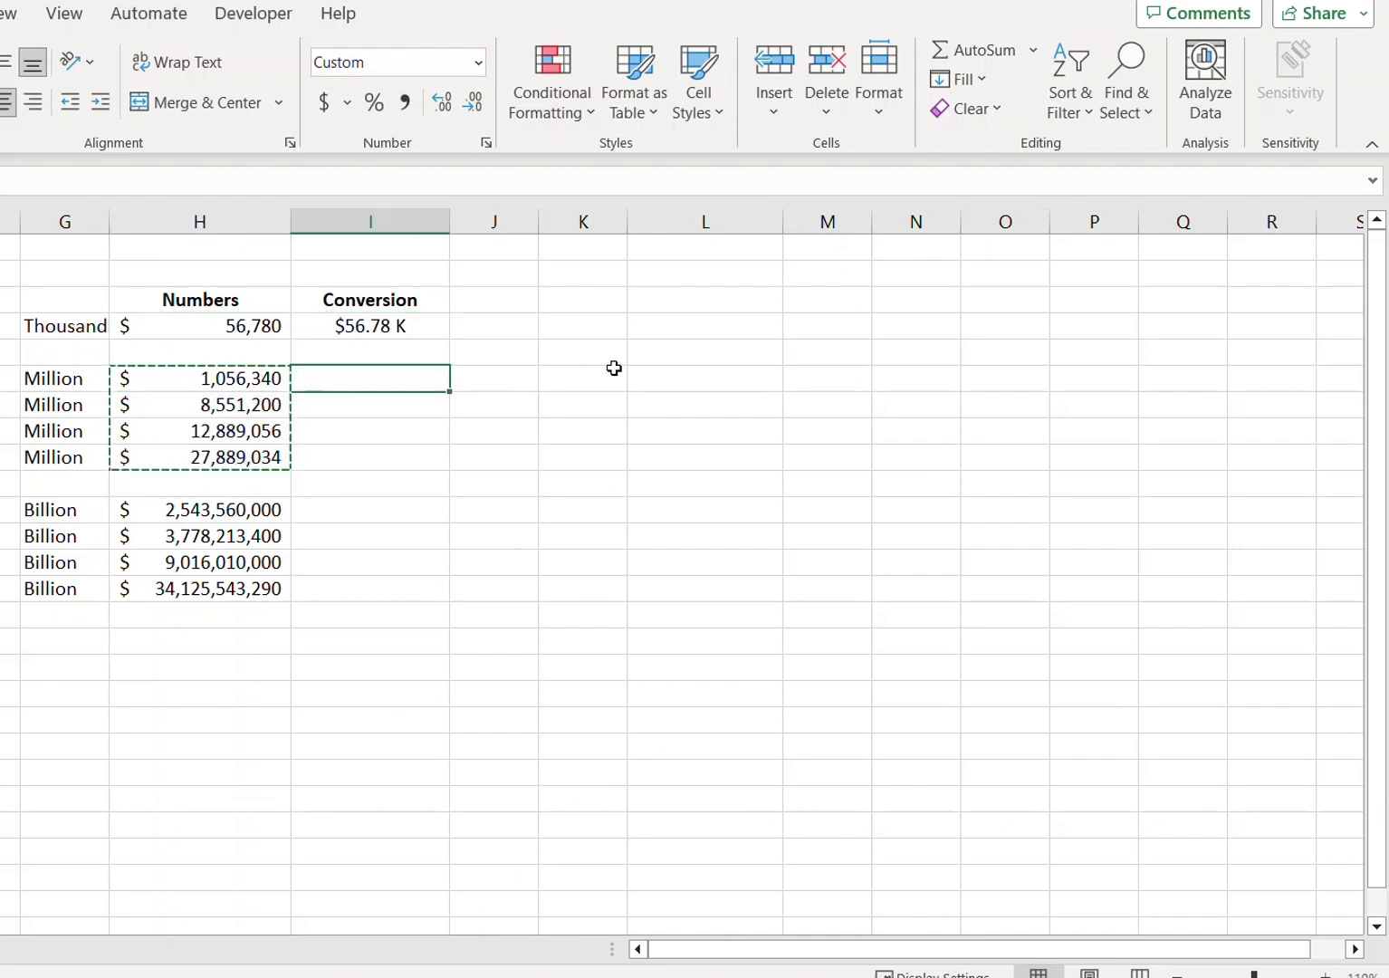
{"action": "key", "text": "ctrl+v"}
{"action": "key", "text": "Escape"}
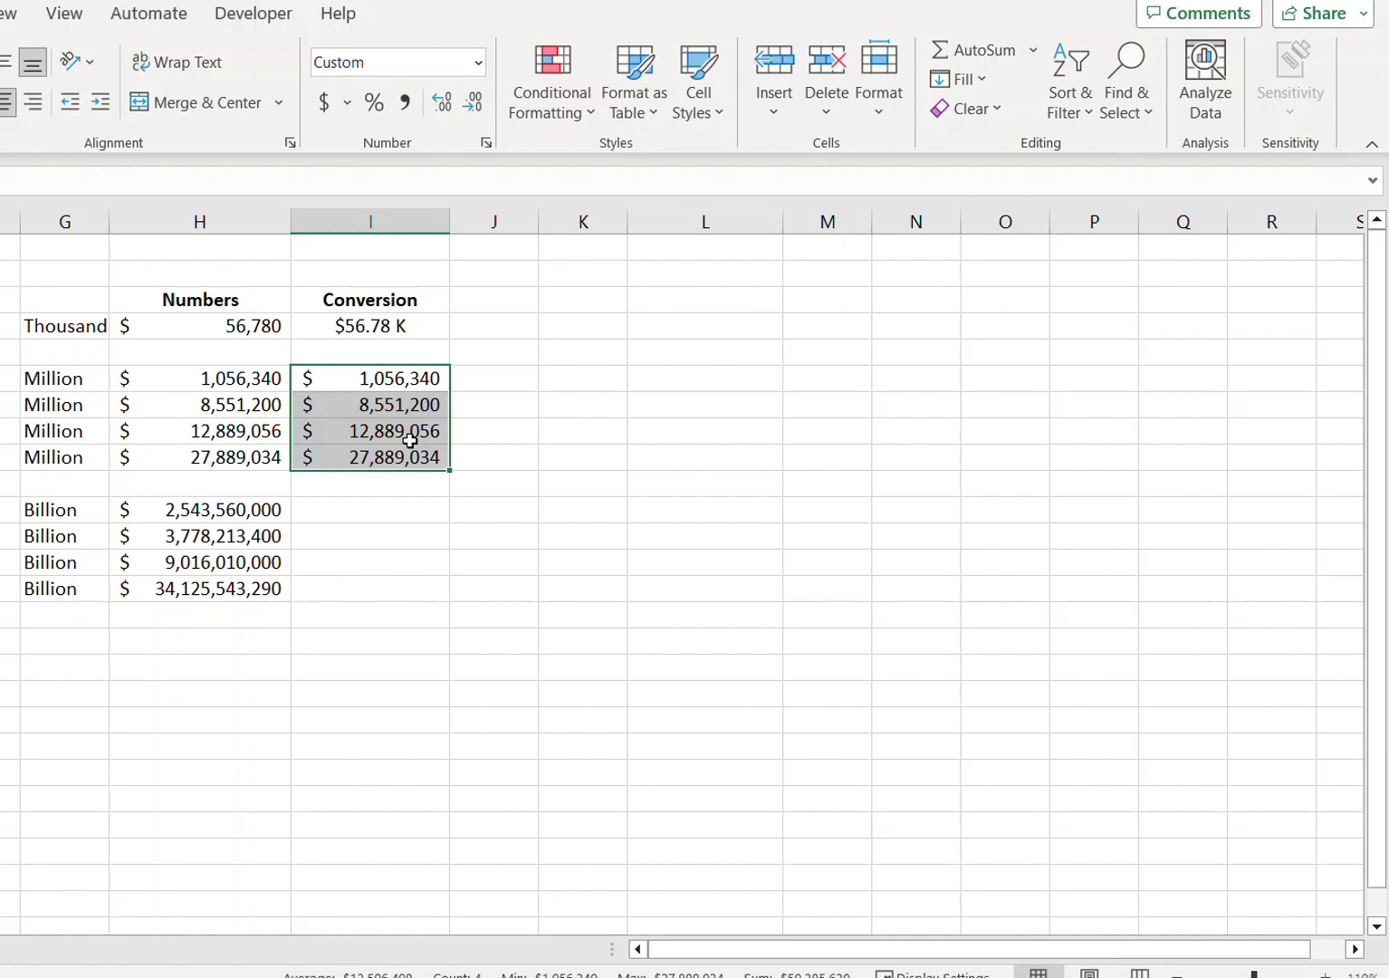
Format I6:I9 with custom code $0.00,, "M", showing $1.06 M through $27.89 M
{"action": "key", "text": "ctrl+1"}
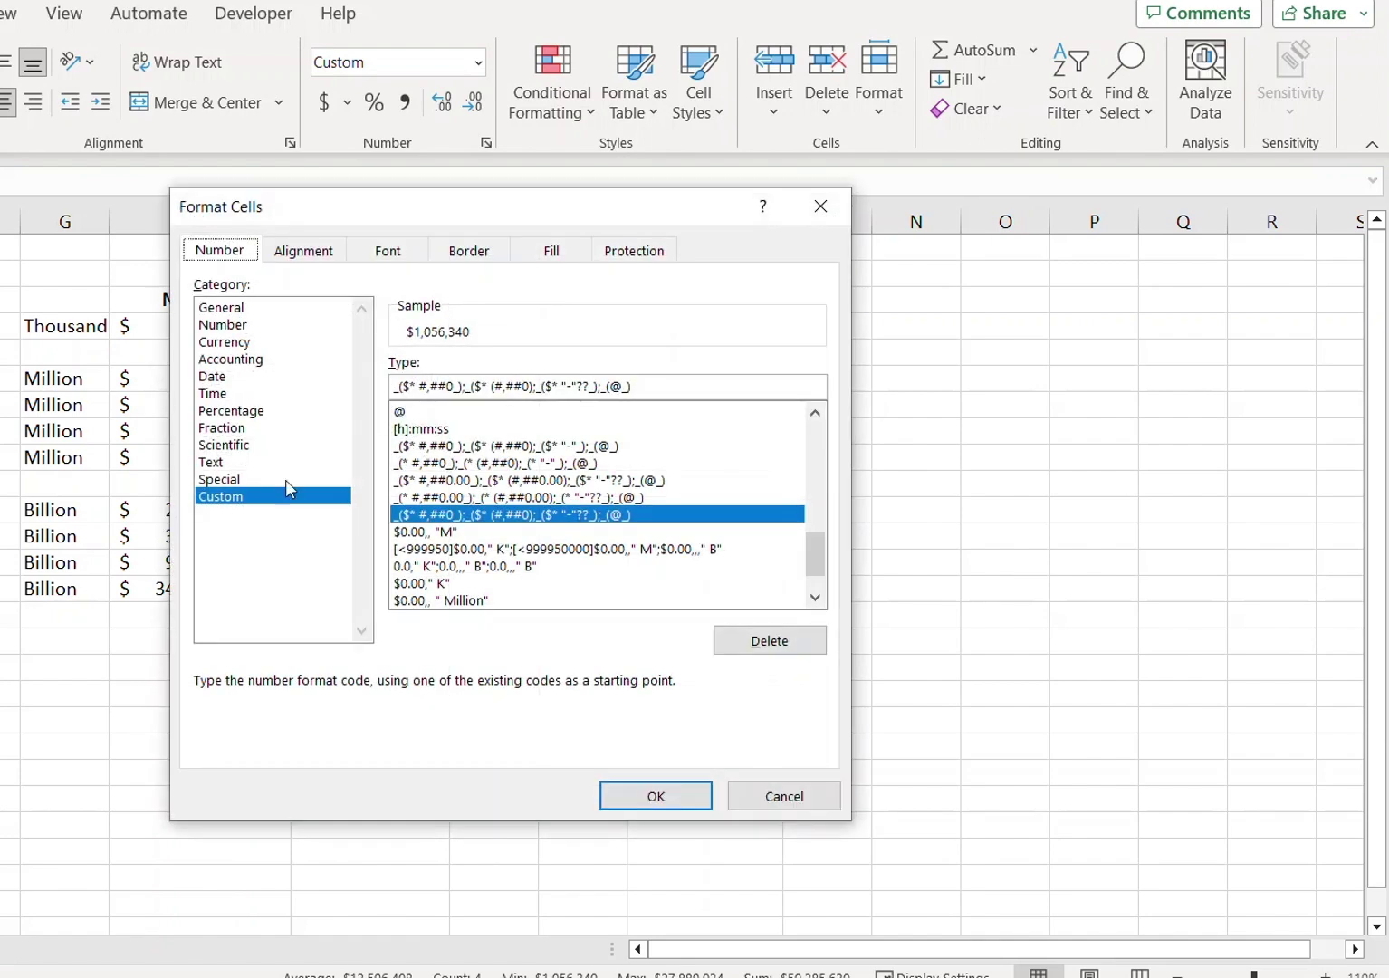
{"action": "left_click_drag", "start_coordinate": [658, 387], "coordinate": [365, 387]}
{"action": "type", "text": "$"}
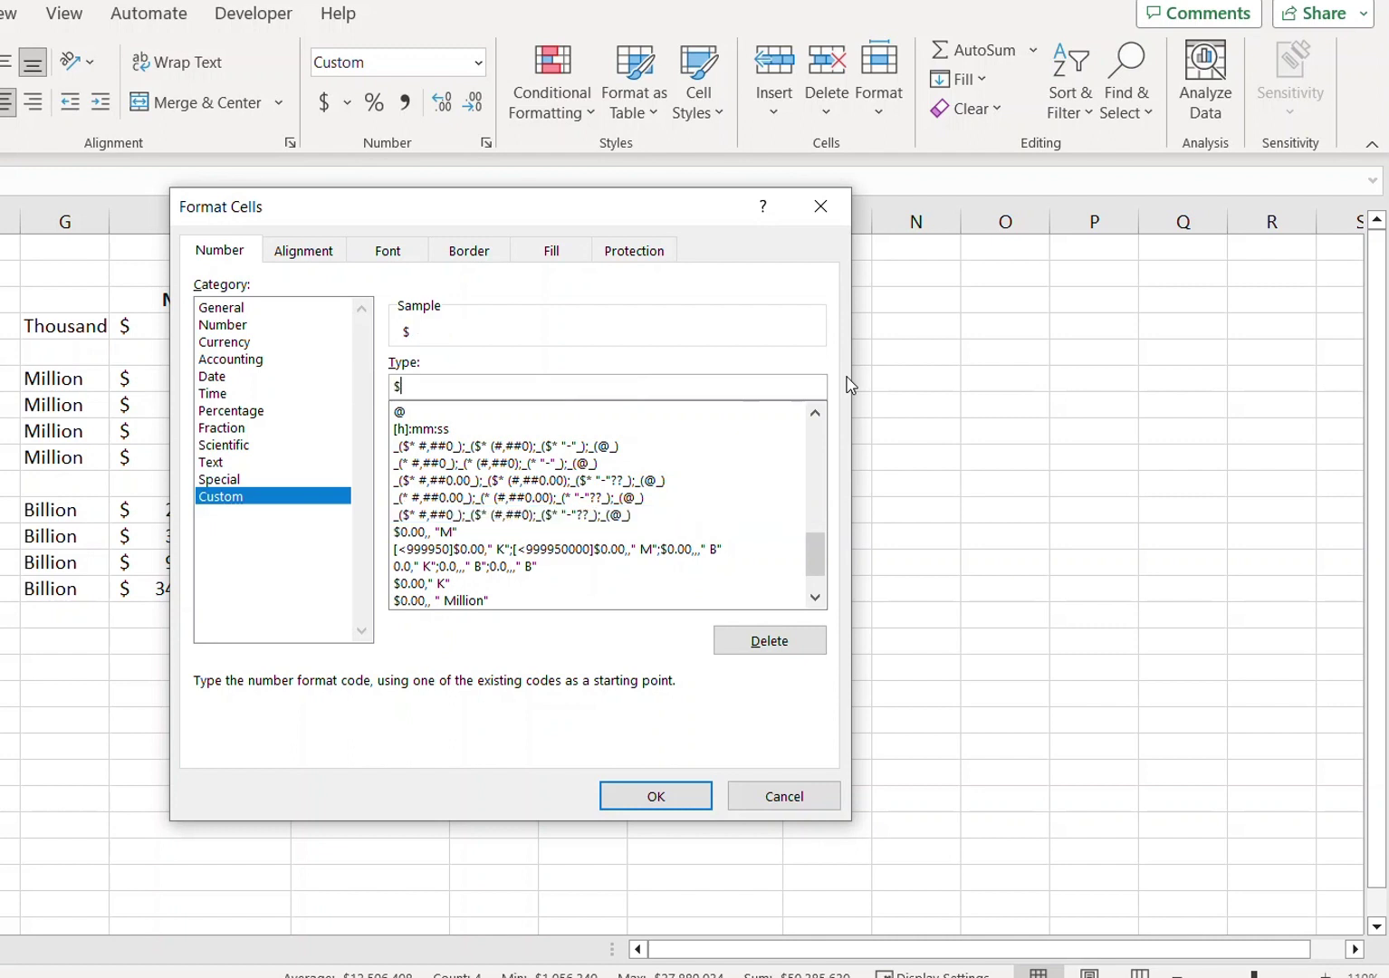
{"action": "type", "text": "0."}
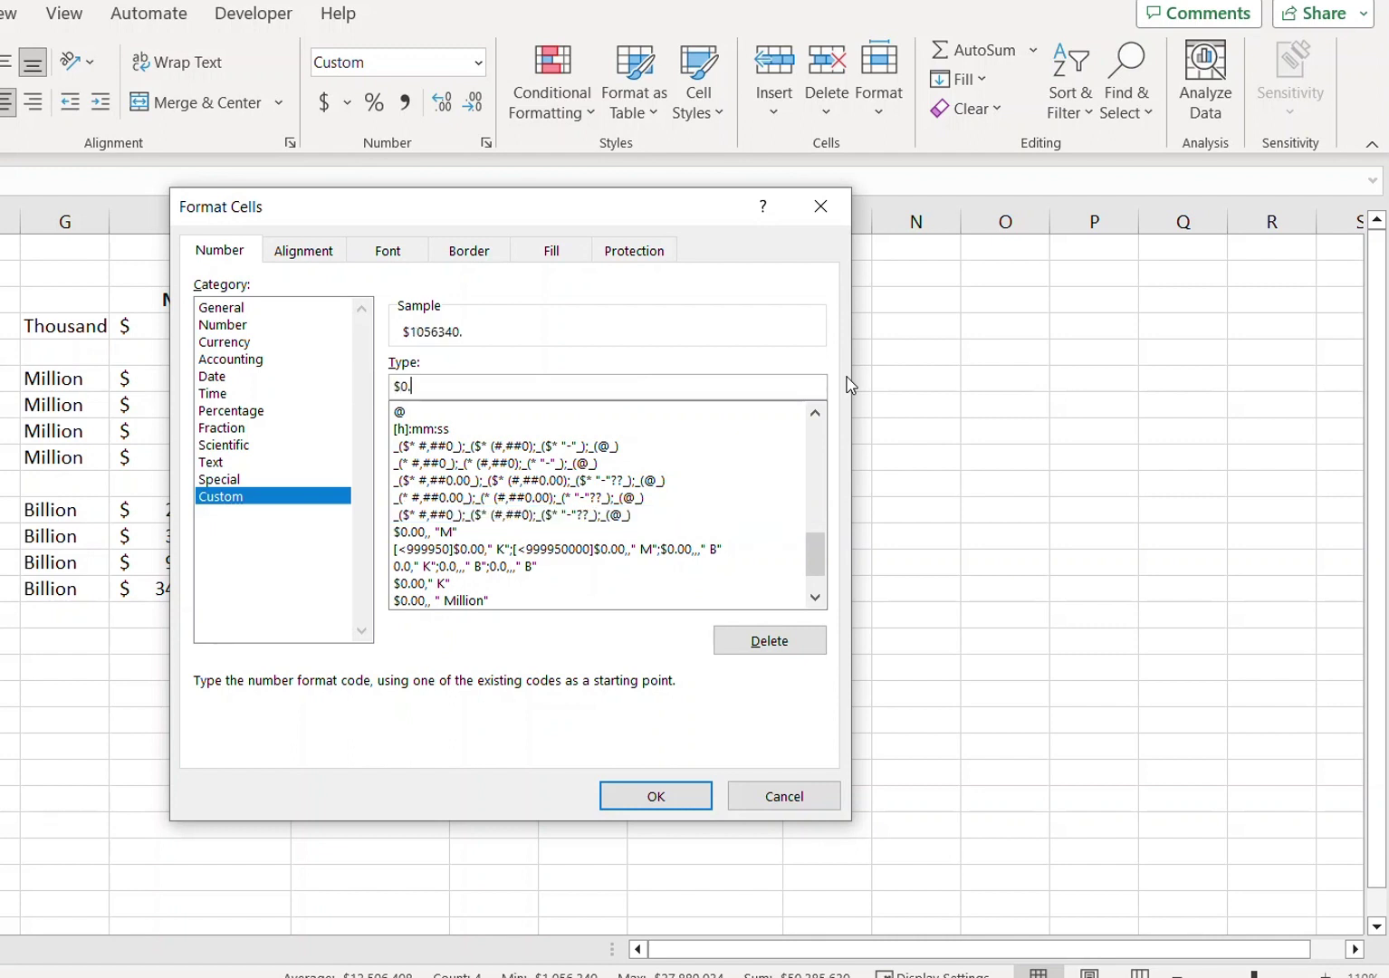
{"action": "type", "text": "00,, \"M\""}
{"action": "left_click", "coordinate": [686, 801]}
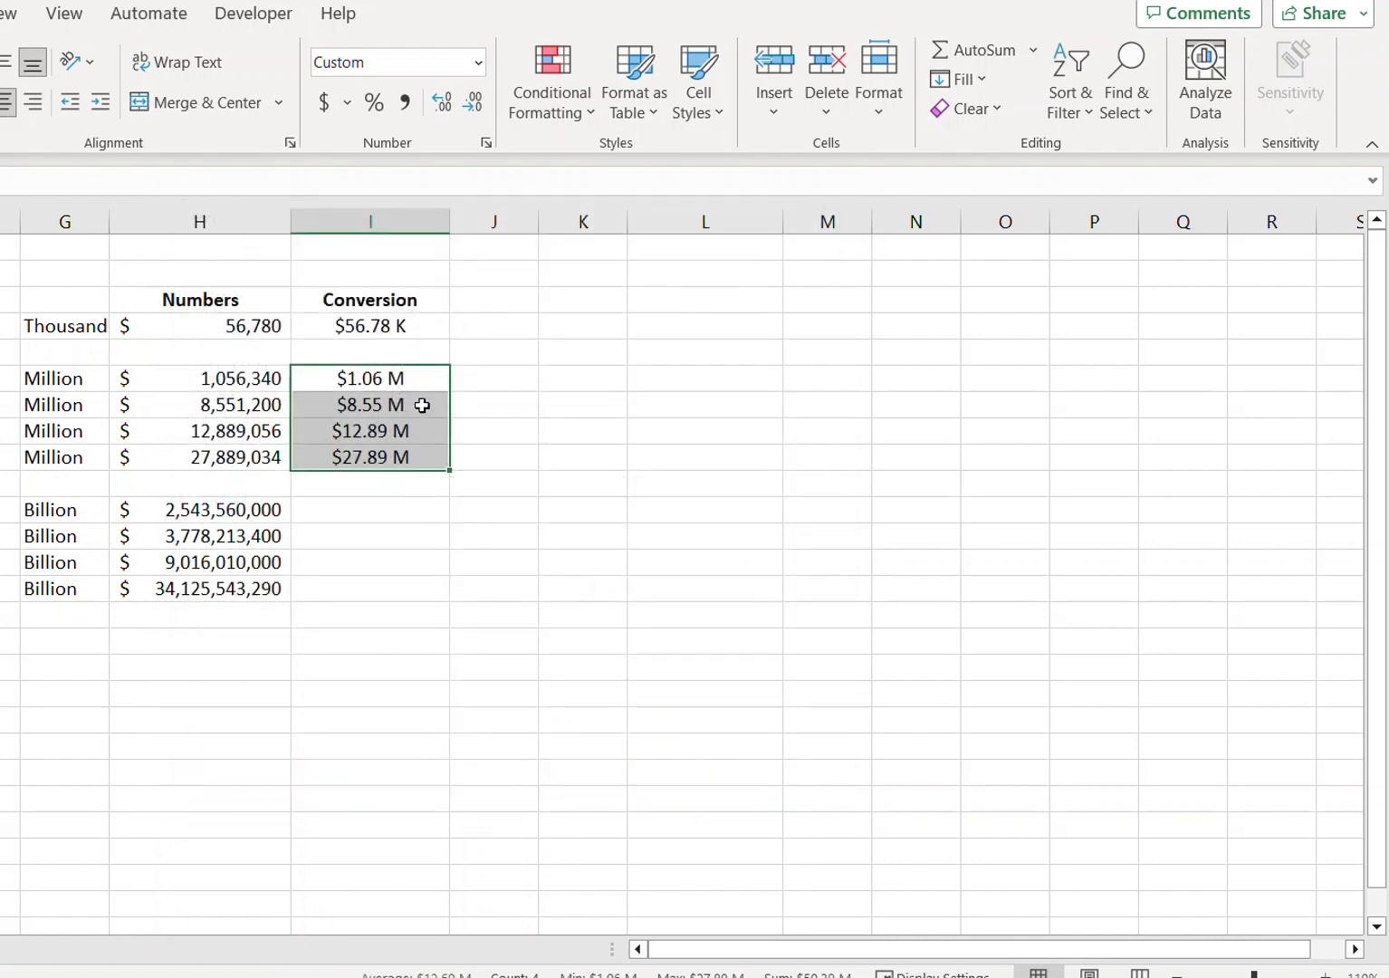
Copy the four Billion values from Numbers into the Conversion column beside them
{"action": "left_click", "coordinate": [235, 512]}
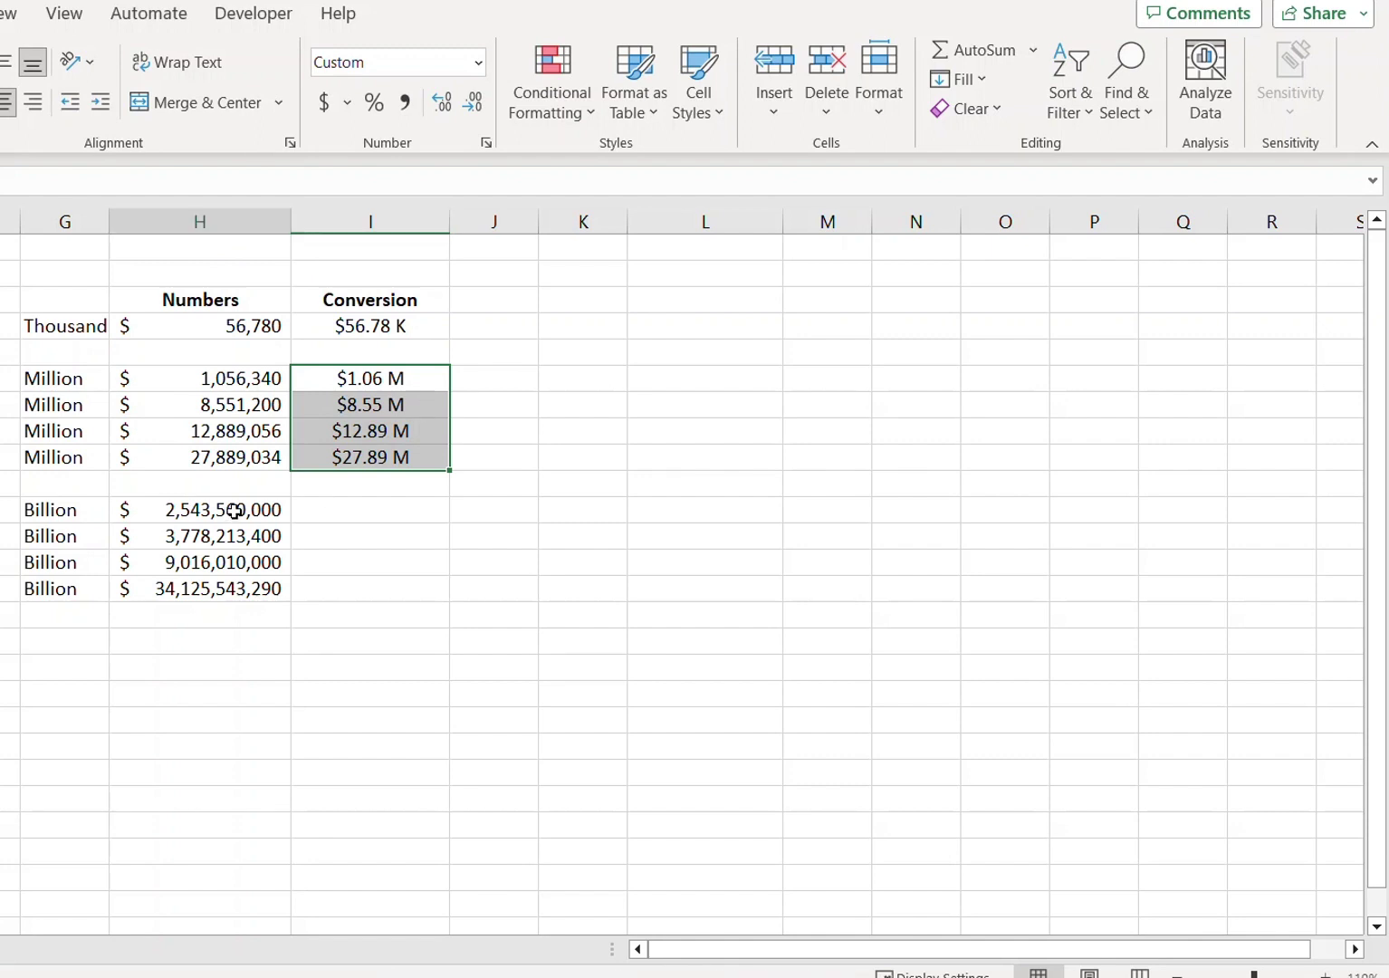
{"action": "left_click_drag", "start_coordinate": [235, 511], "coordinate": [232, 584]}
{"action": "key", "text": "ctrl+c"}
{"action": "left_click", "coordinate": [359, 512]}
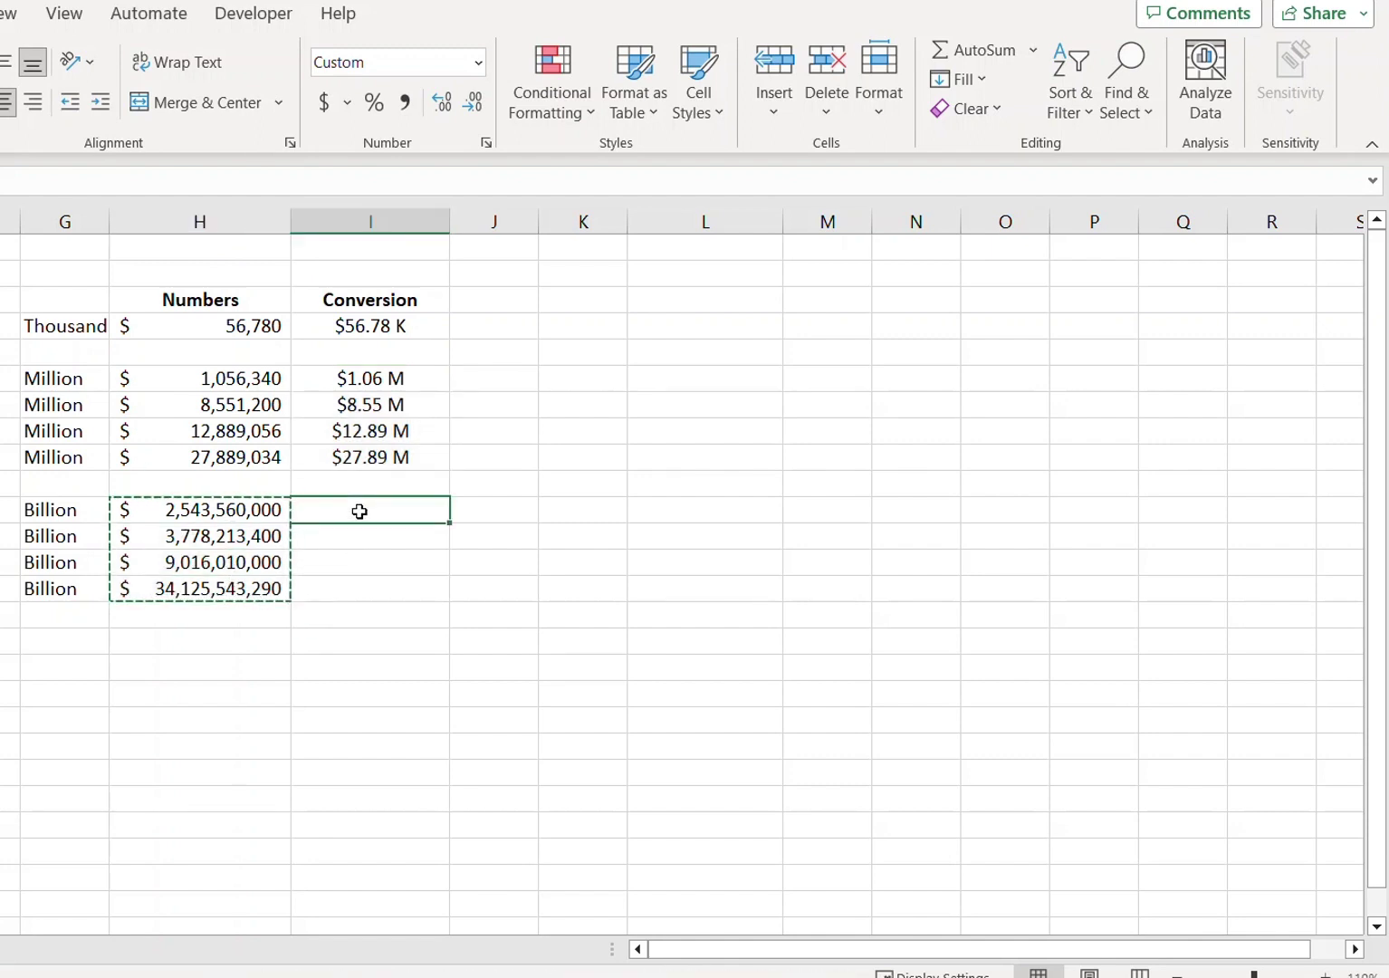
{"action": "key", "text": "ctrl+v"}
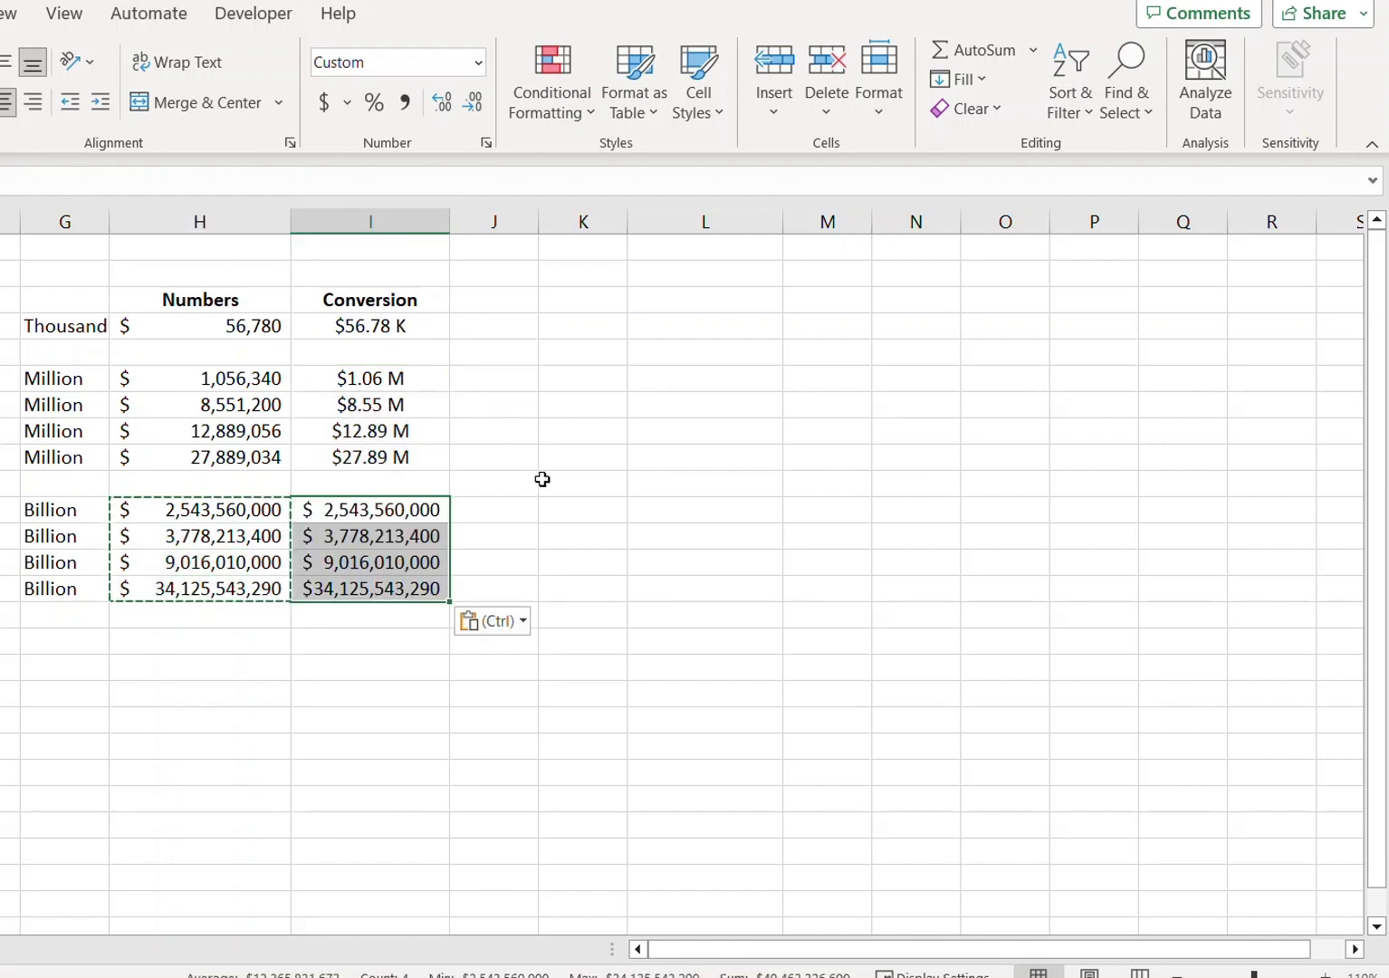
Format those cells as $0.00,,, "Billion" so they read $2.54 Billion through $34.13 Billion
{"action": "left_click_drag", "start_coordinate": [406, 514], "coordinate": [397, 579]}
{"action": "key", "text": "ctrl+1"}
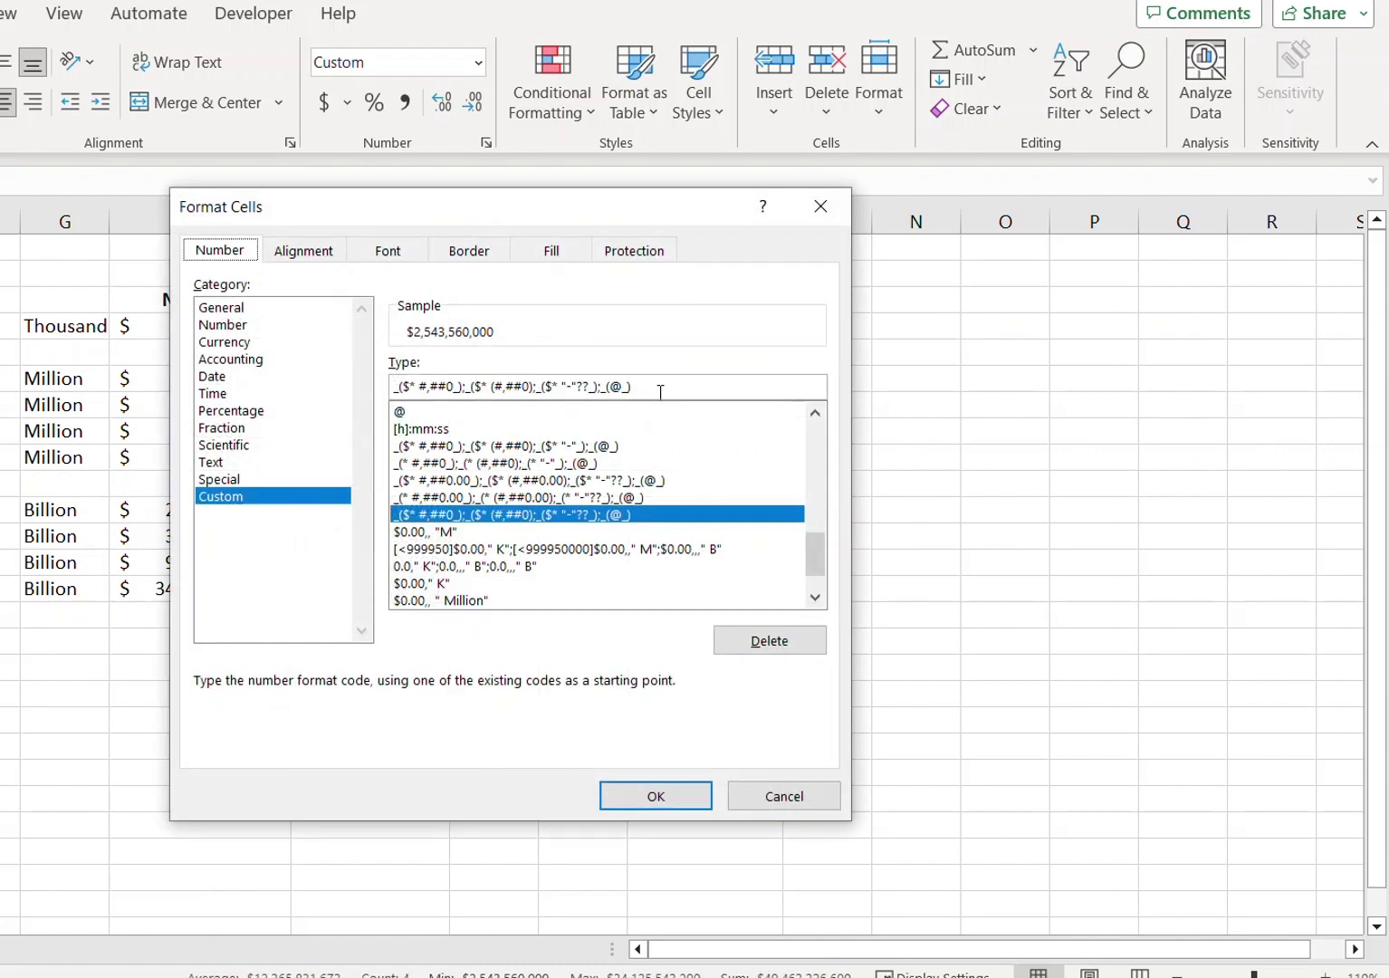
{"action": "left_click_drag", "start_coordinate": [660, 391], "coordinate": [393, 386]}
{"action": "type", "text": "$"}
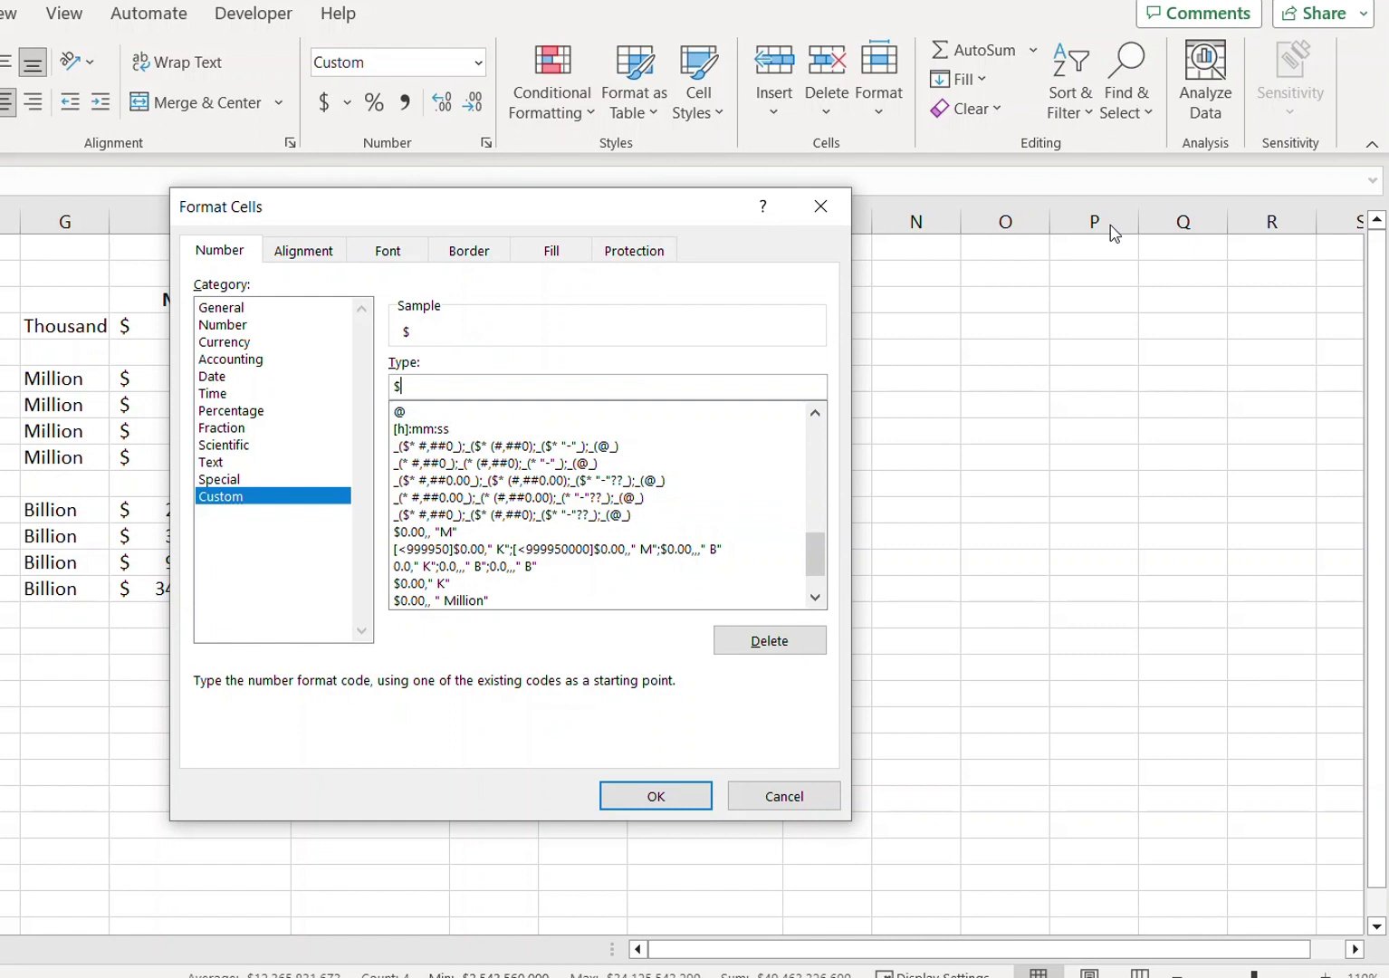
{"action": "type", "text": "0.00,,, \""}
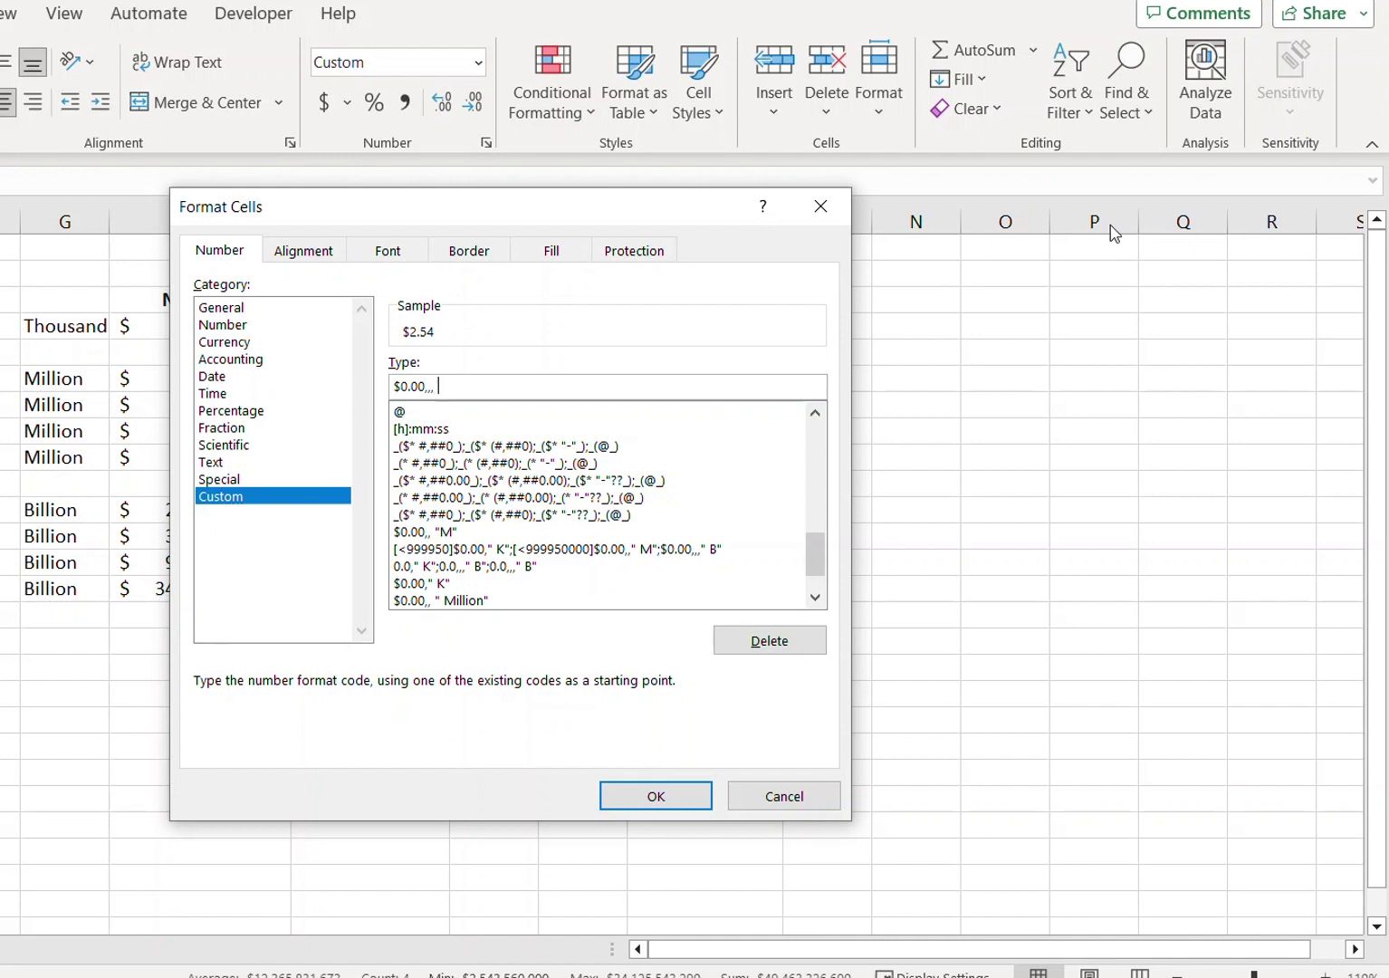
{"action": "type", "text": "B\""}
{"action": "key", "text": "Left"}
{"action": "left_click", "coordinate": [653, 805]}
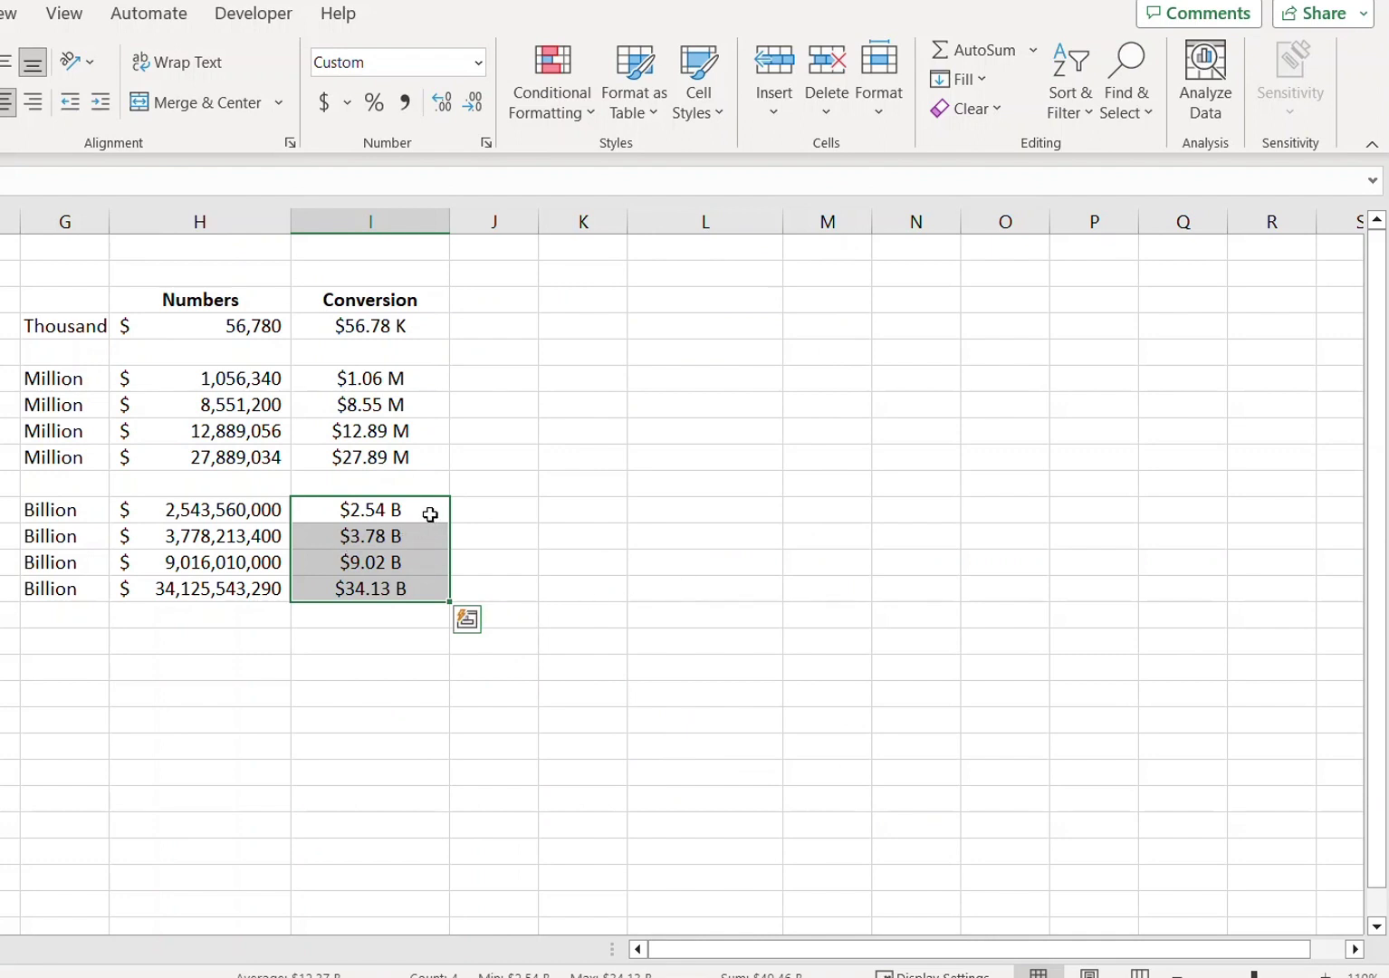
{"action": "key", "text": "ctrl+1"}
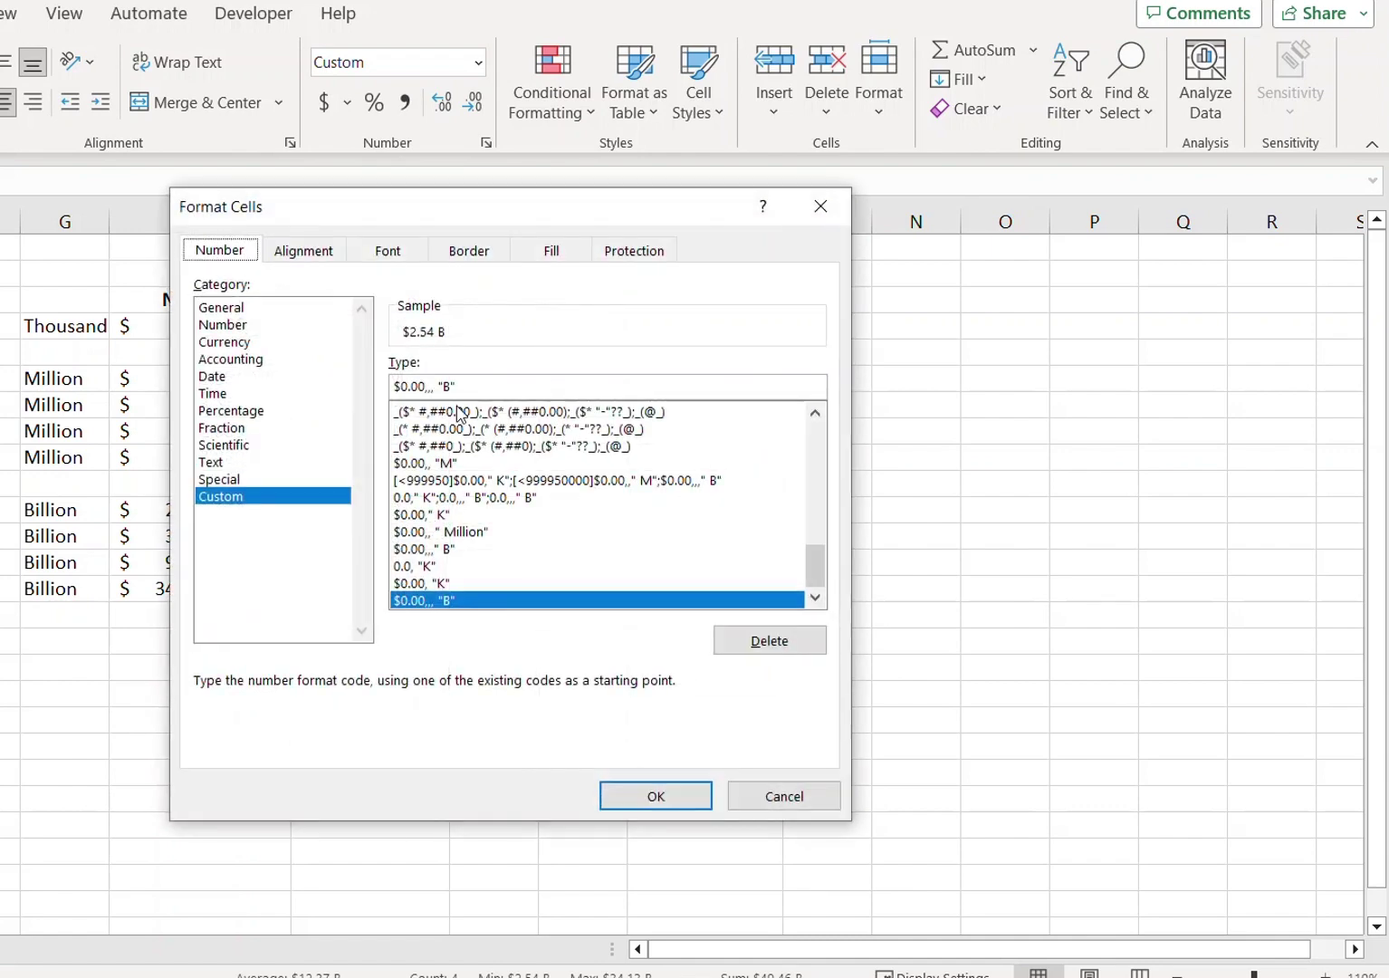
{"action": "type", "text": "illion"}
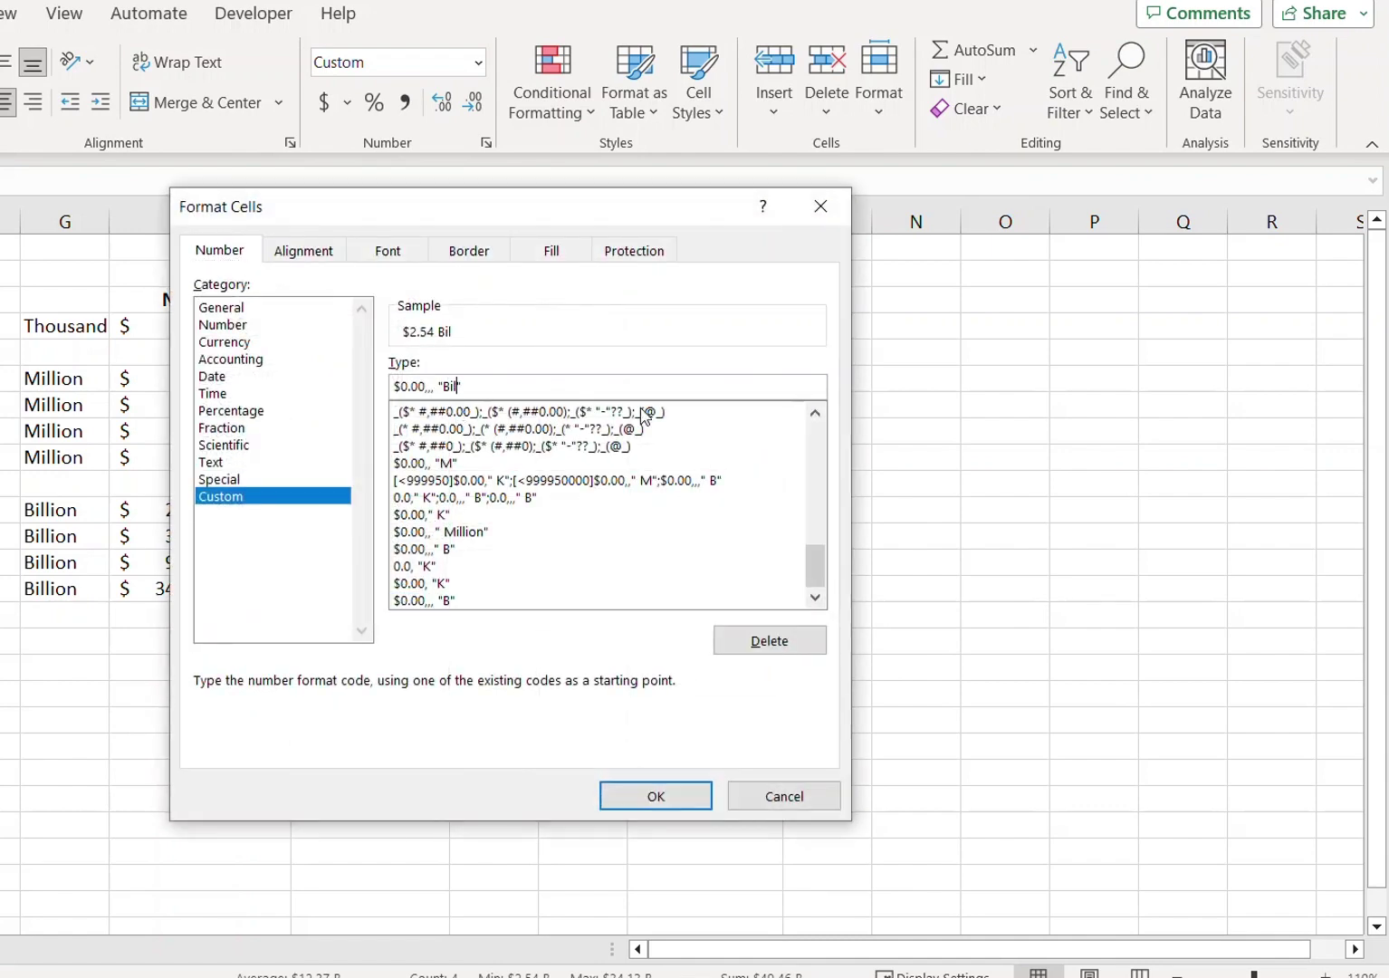
{"action": "left_click", "coordinate": [657, 795]}
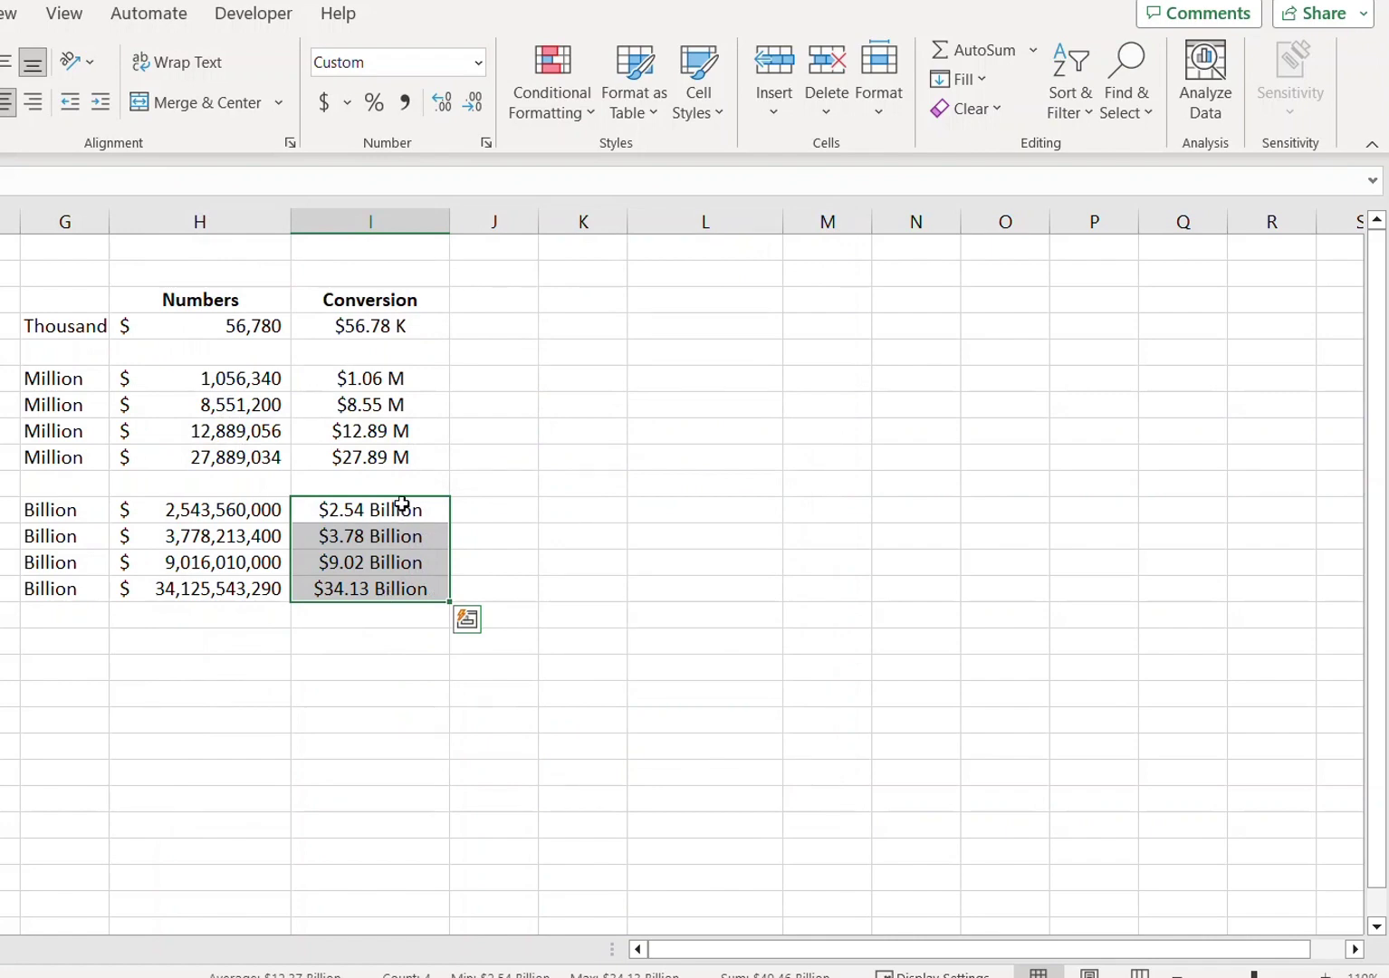
Paste the nine Numbers amounts into the Conversion column and autofit its width
{"action": "left_click", "coordinate": [534, 536]}
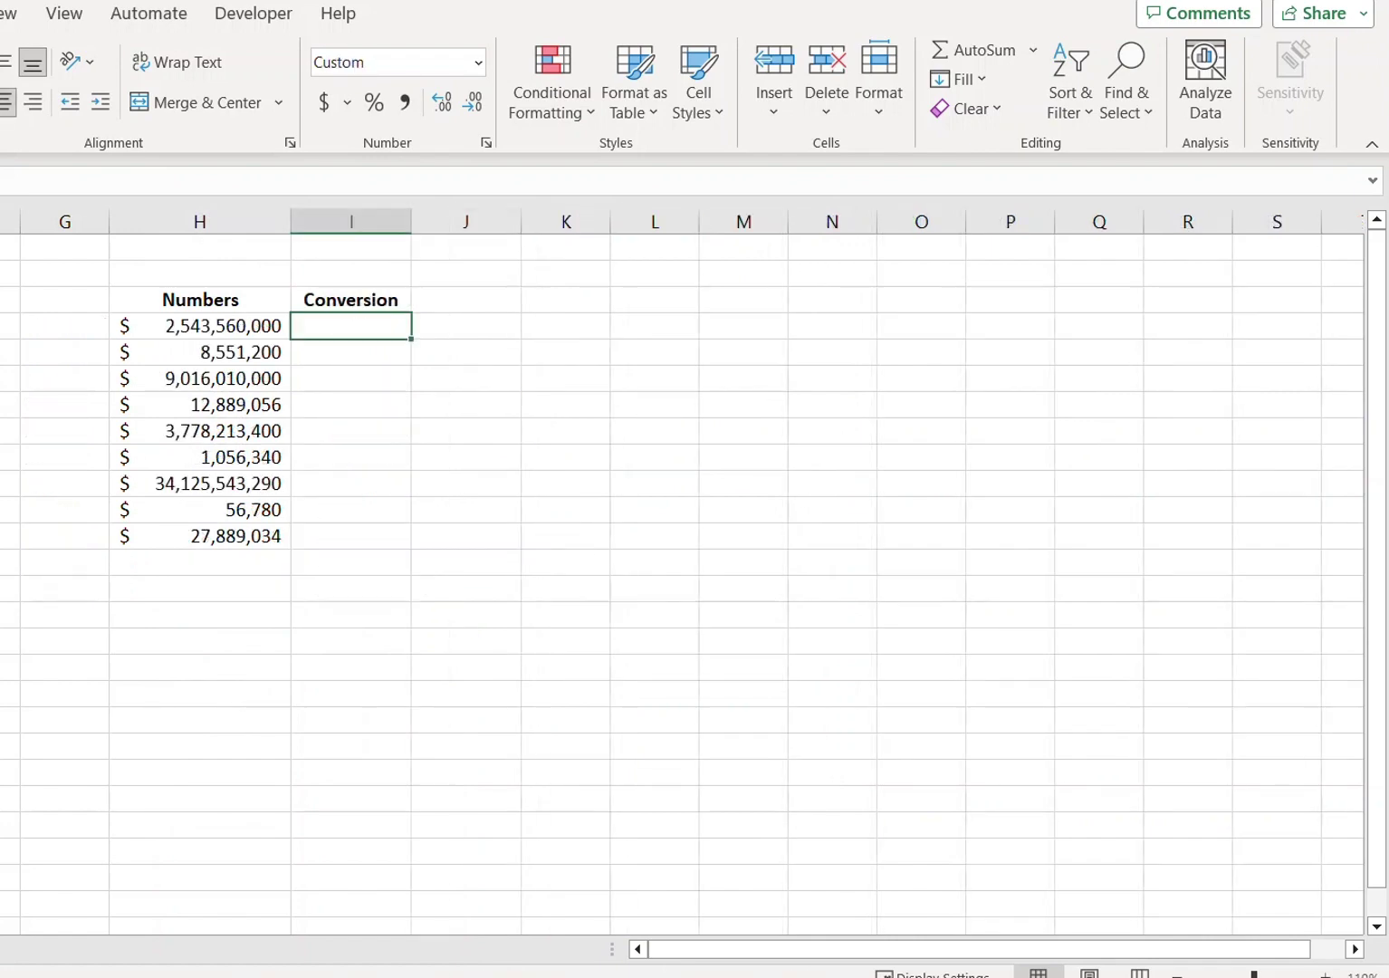
{"action": "left_click", "coordinate": [302, 398]}
{"action": "left_click_drag", "start_coordinate": [255, 325], "coordinate": [247, 534]}
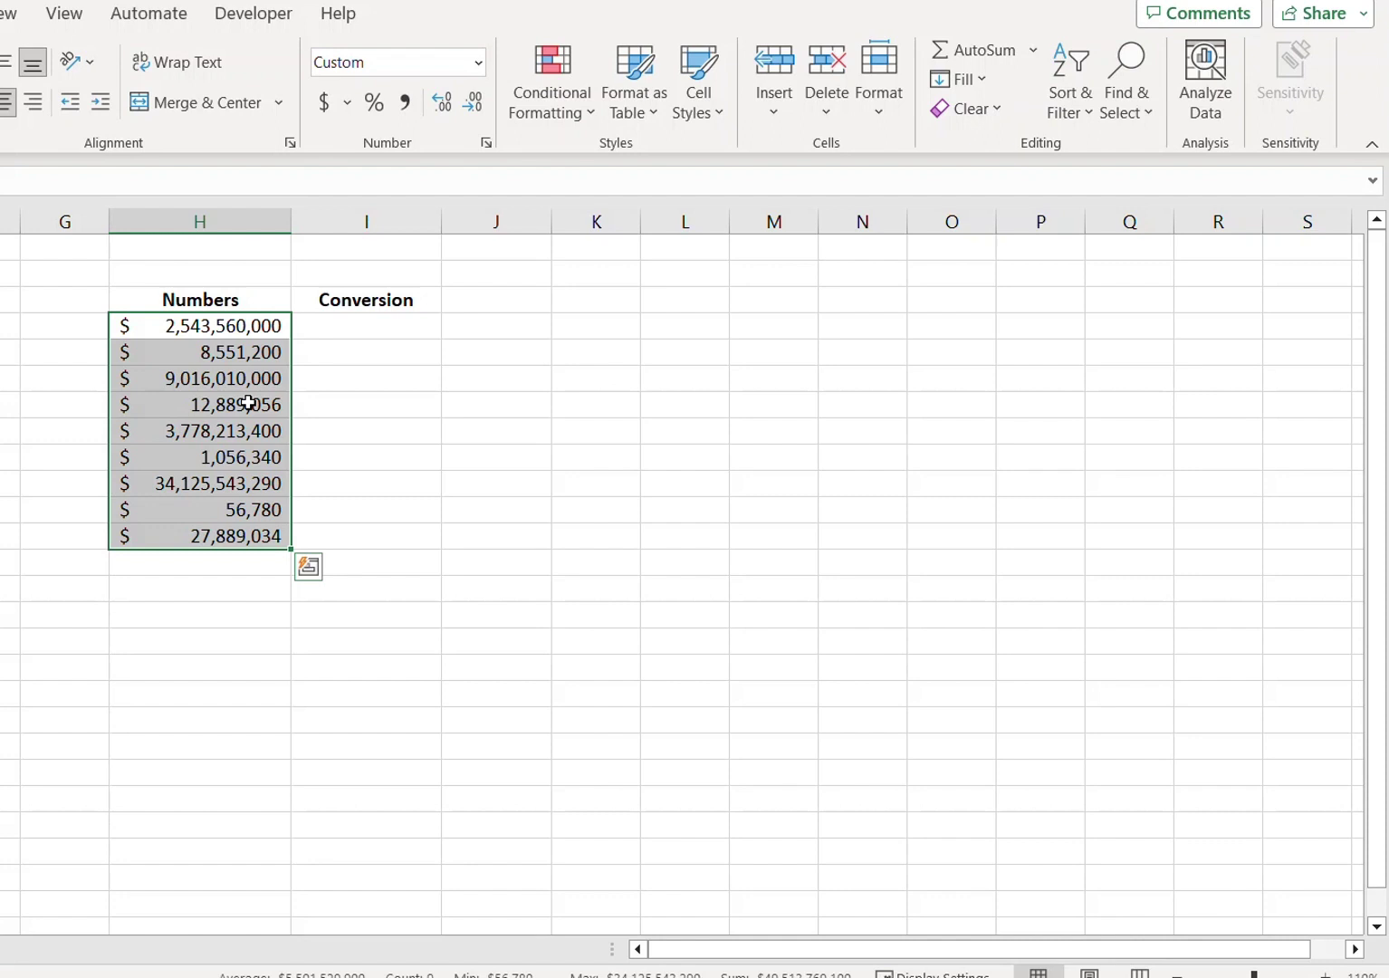
{"action": "key", "text": "ctrl+c"}
{"action": "left_click", "coordinate": [359, 324]}
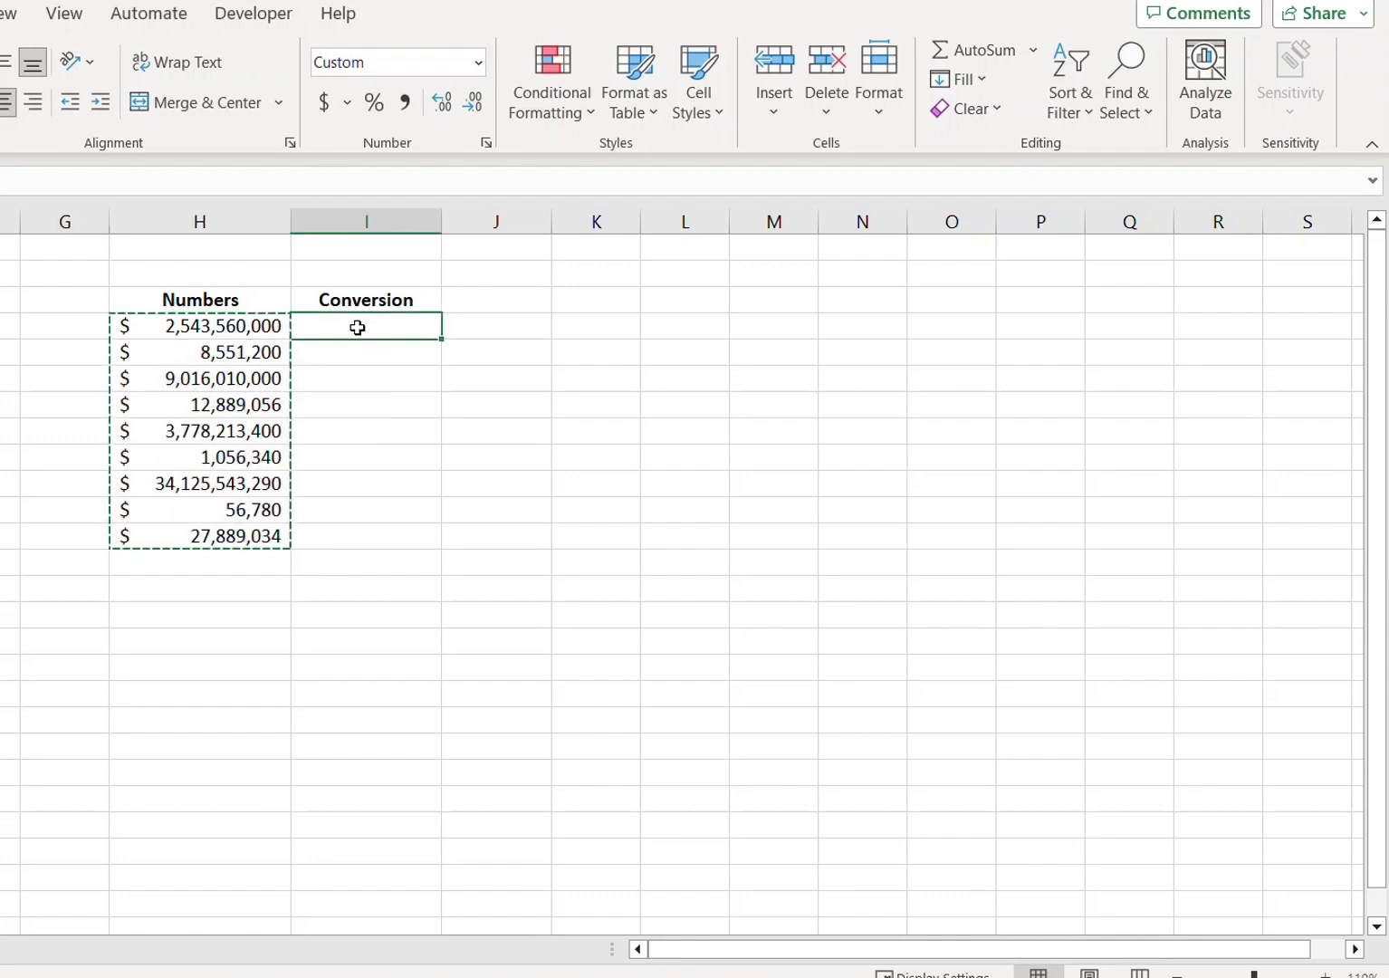
{"action": "key", "text": "ctrl+v"}
{"action": "double_click", "coordinate": [443, 221]}
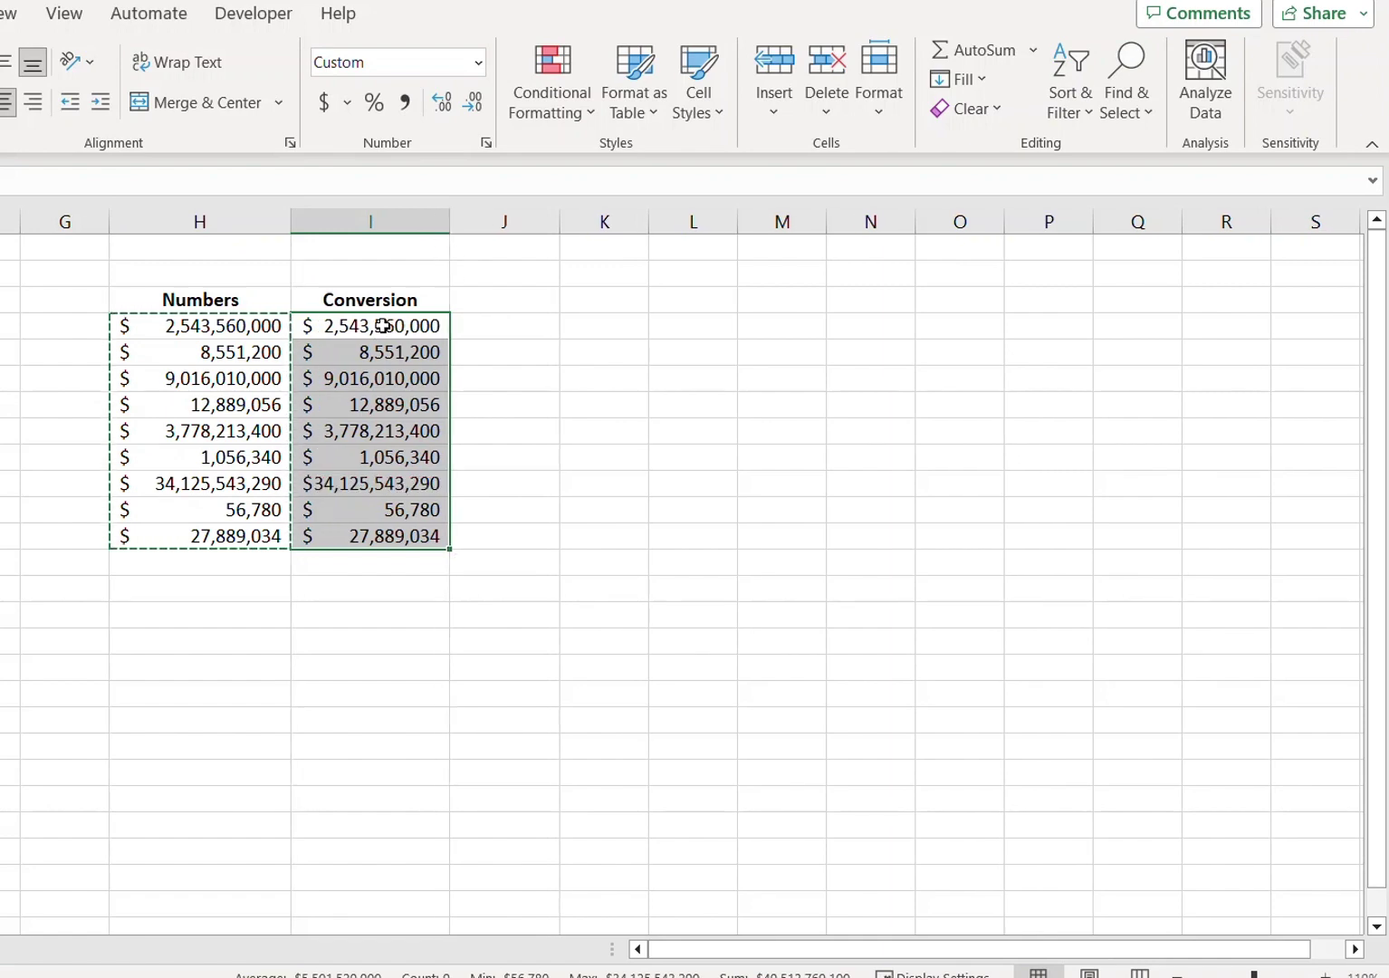
Apply the conditional format [<999950]$0.00," K";[<999950000]$0.00,," M" to the Conversion column
{"action": "key", "text": "Escape"}
{"action": "key", "text": "ctrl+1"}
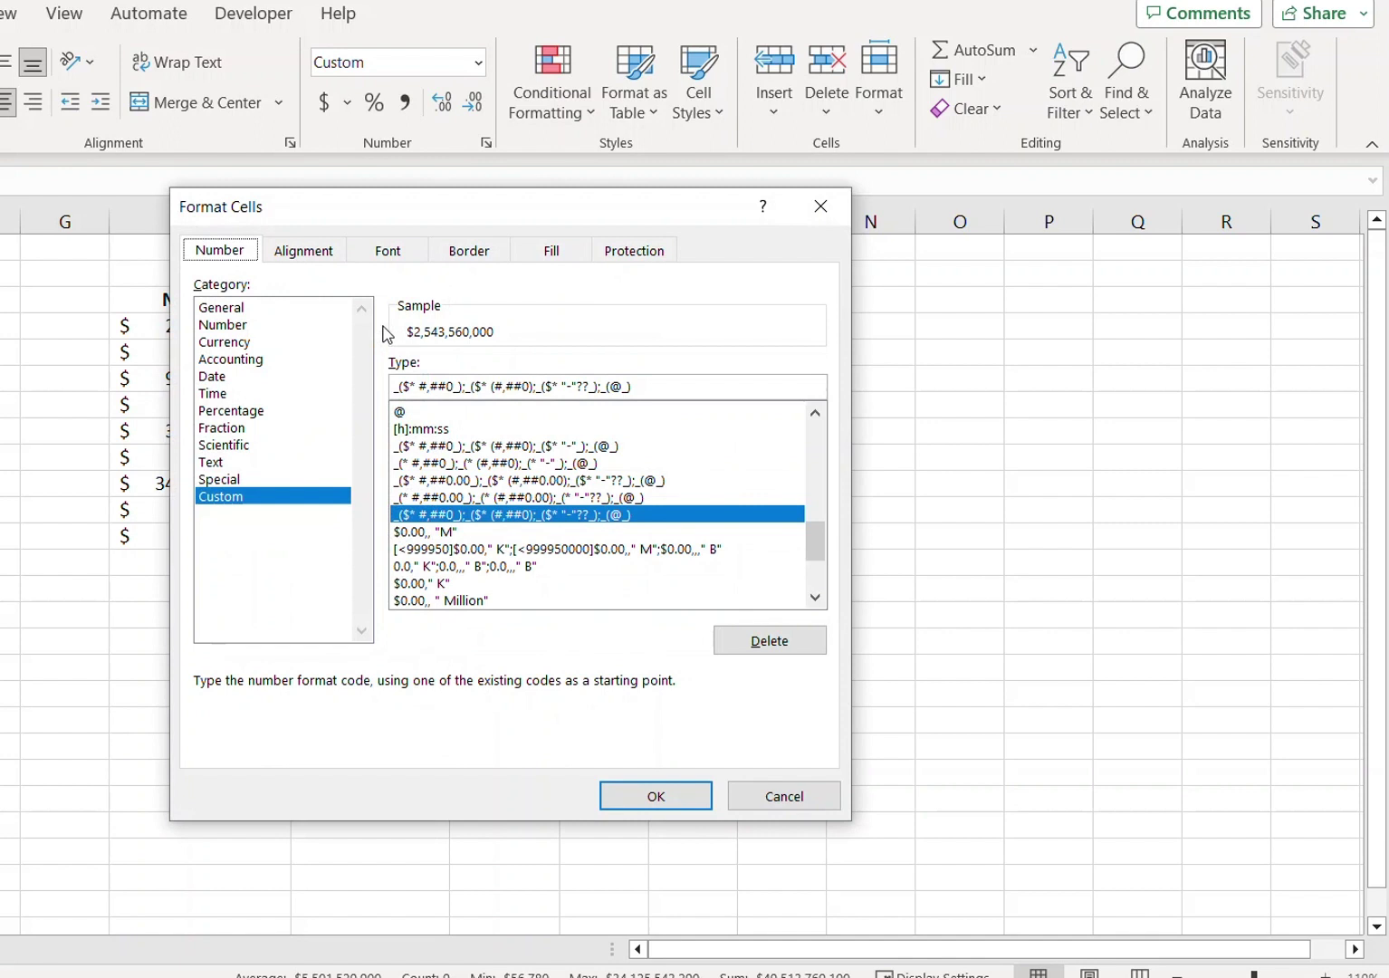
{"action": "left_click_drag", "start_coordinate": [646, 388], "coordinate": [393, 388]}
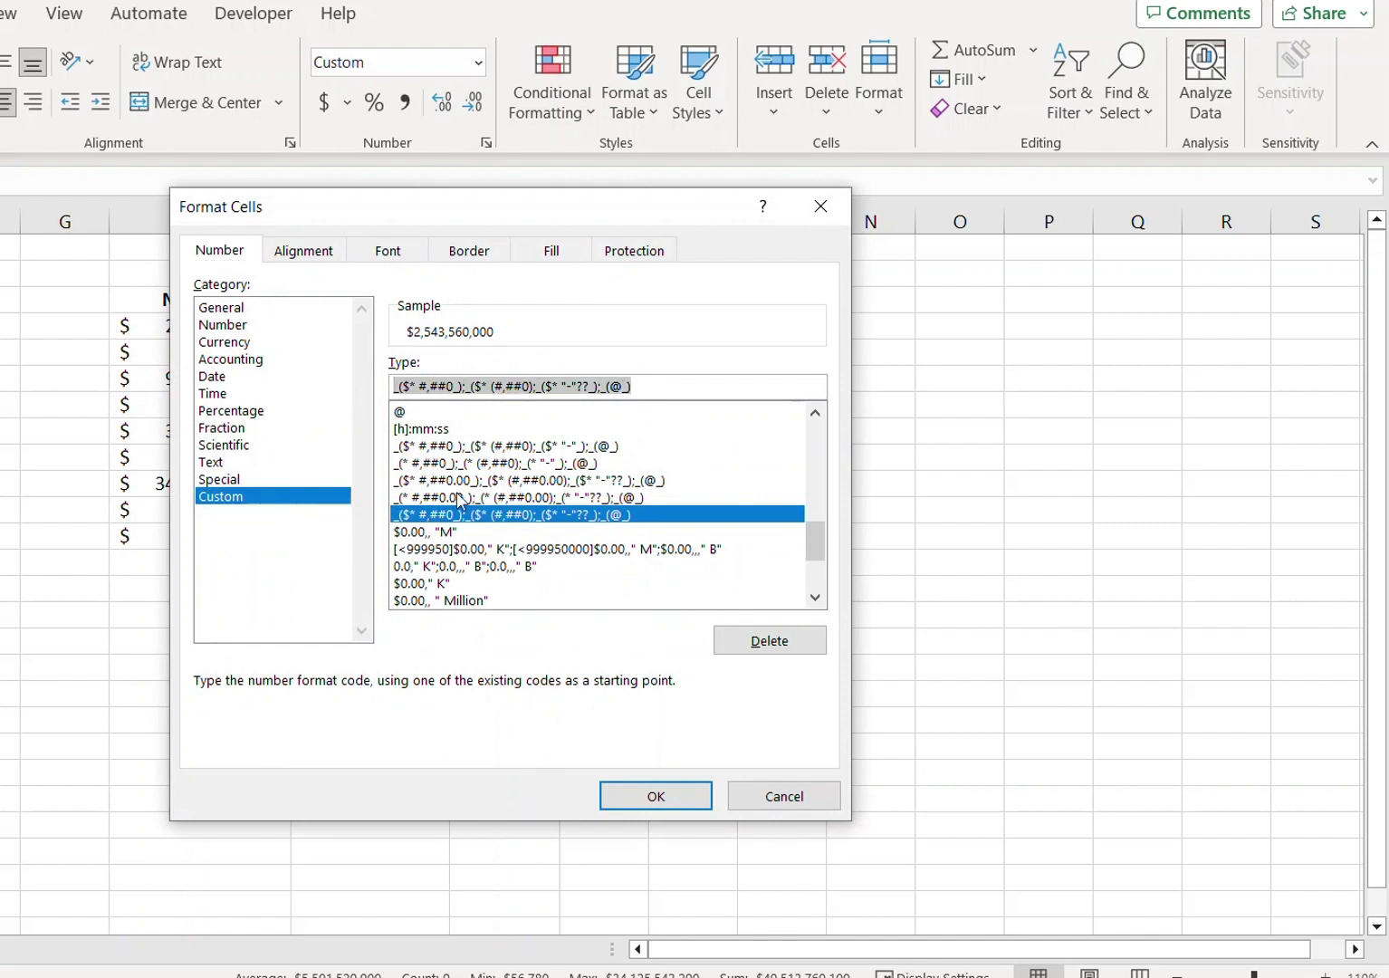
{"action": "type", "text": "["}
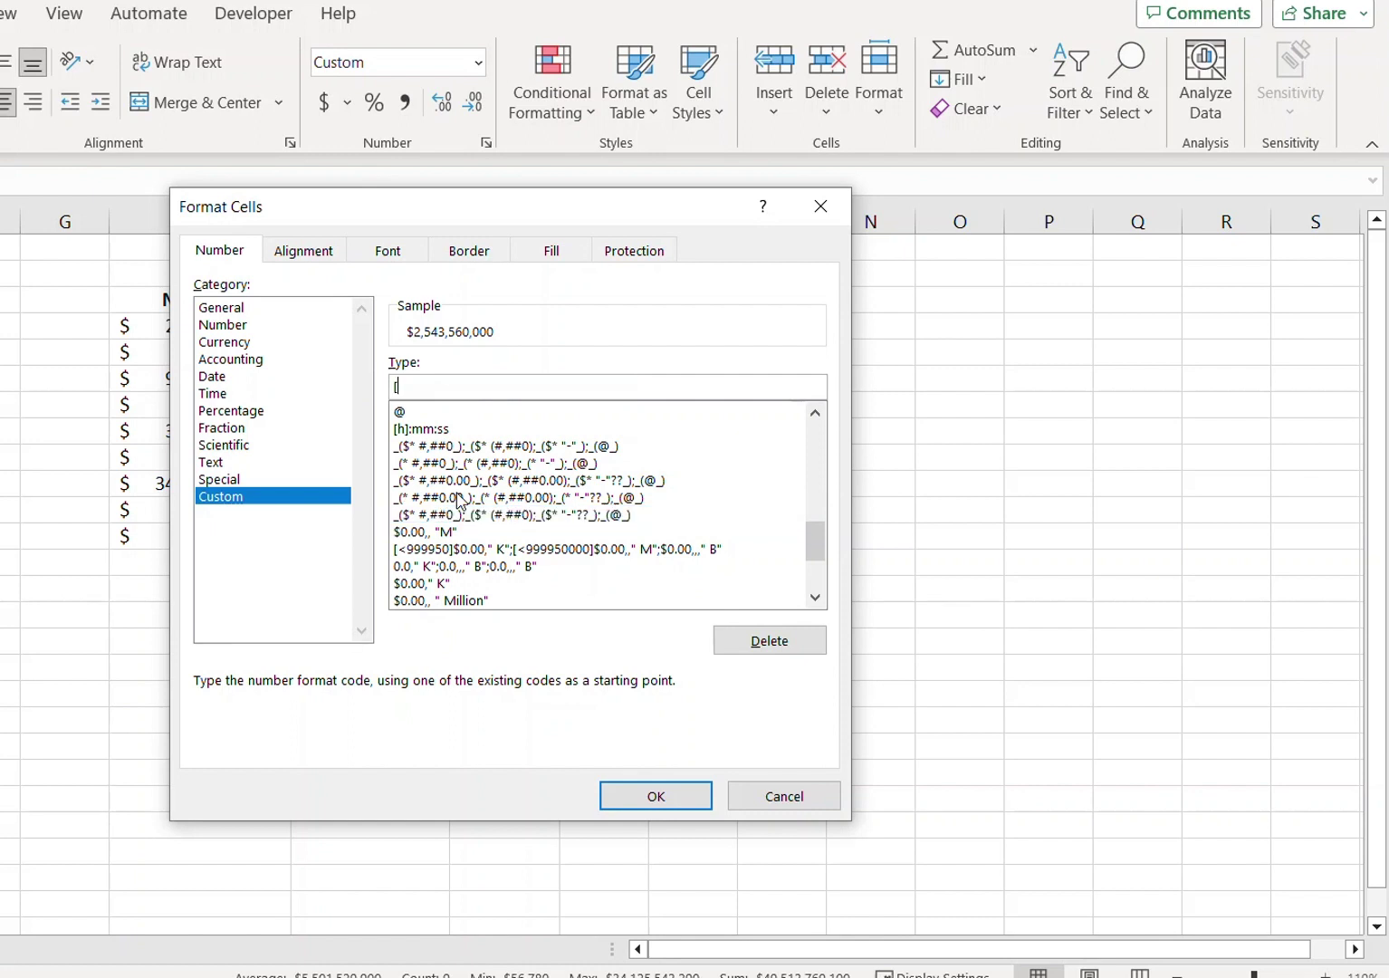
{"action": "type", "text": "<999950]"}
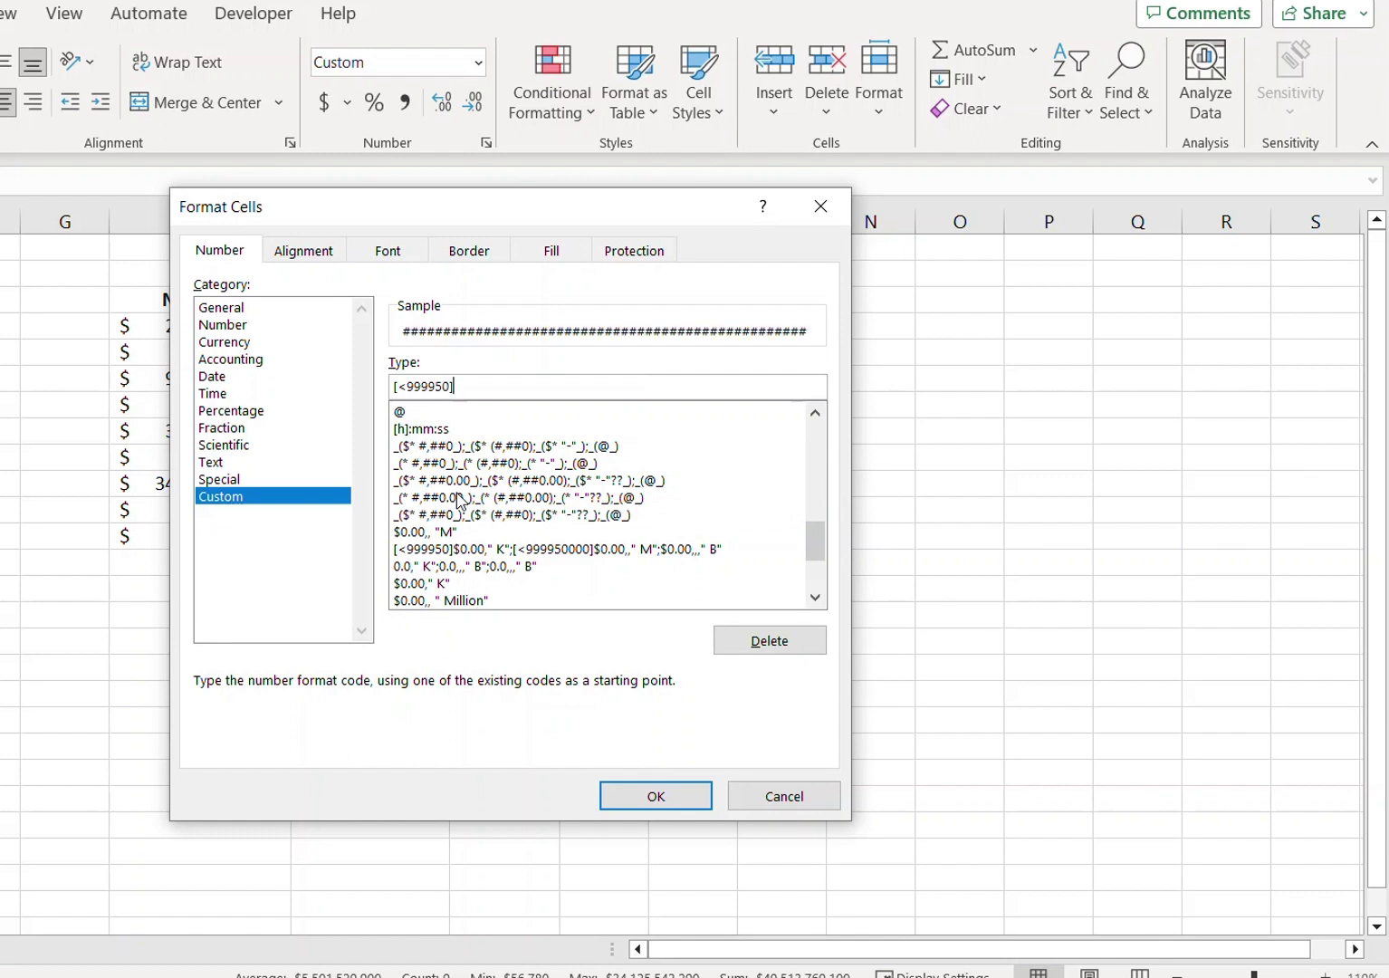
{"action": "type", "text": "$0"}
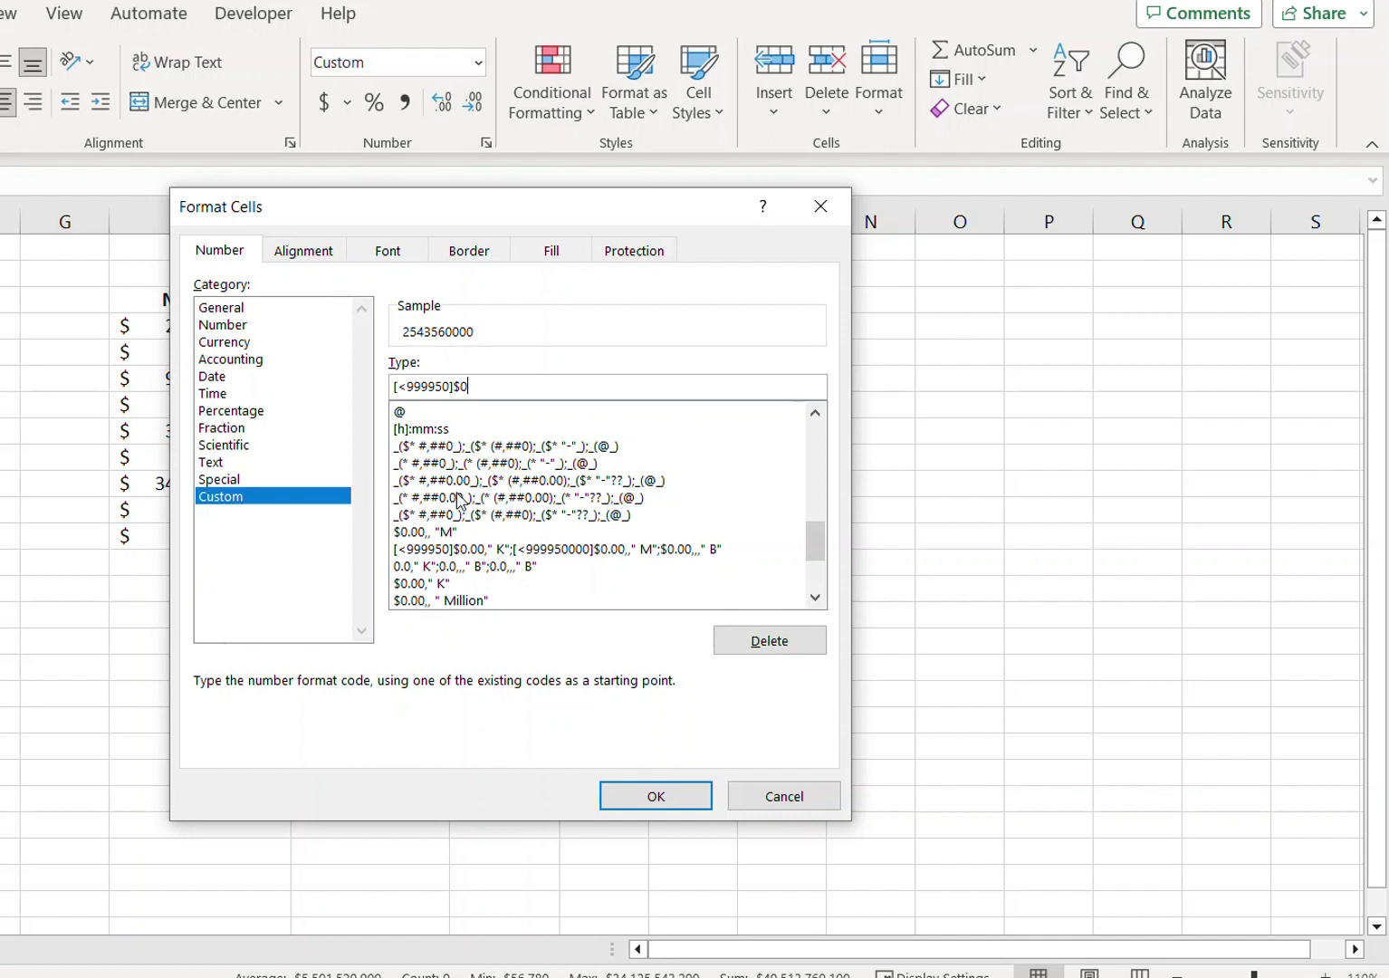
{"action": "type", "text": ".00,\" K\""}
{"action": "type", "text": ";[<99995"}
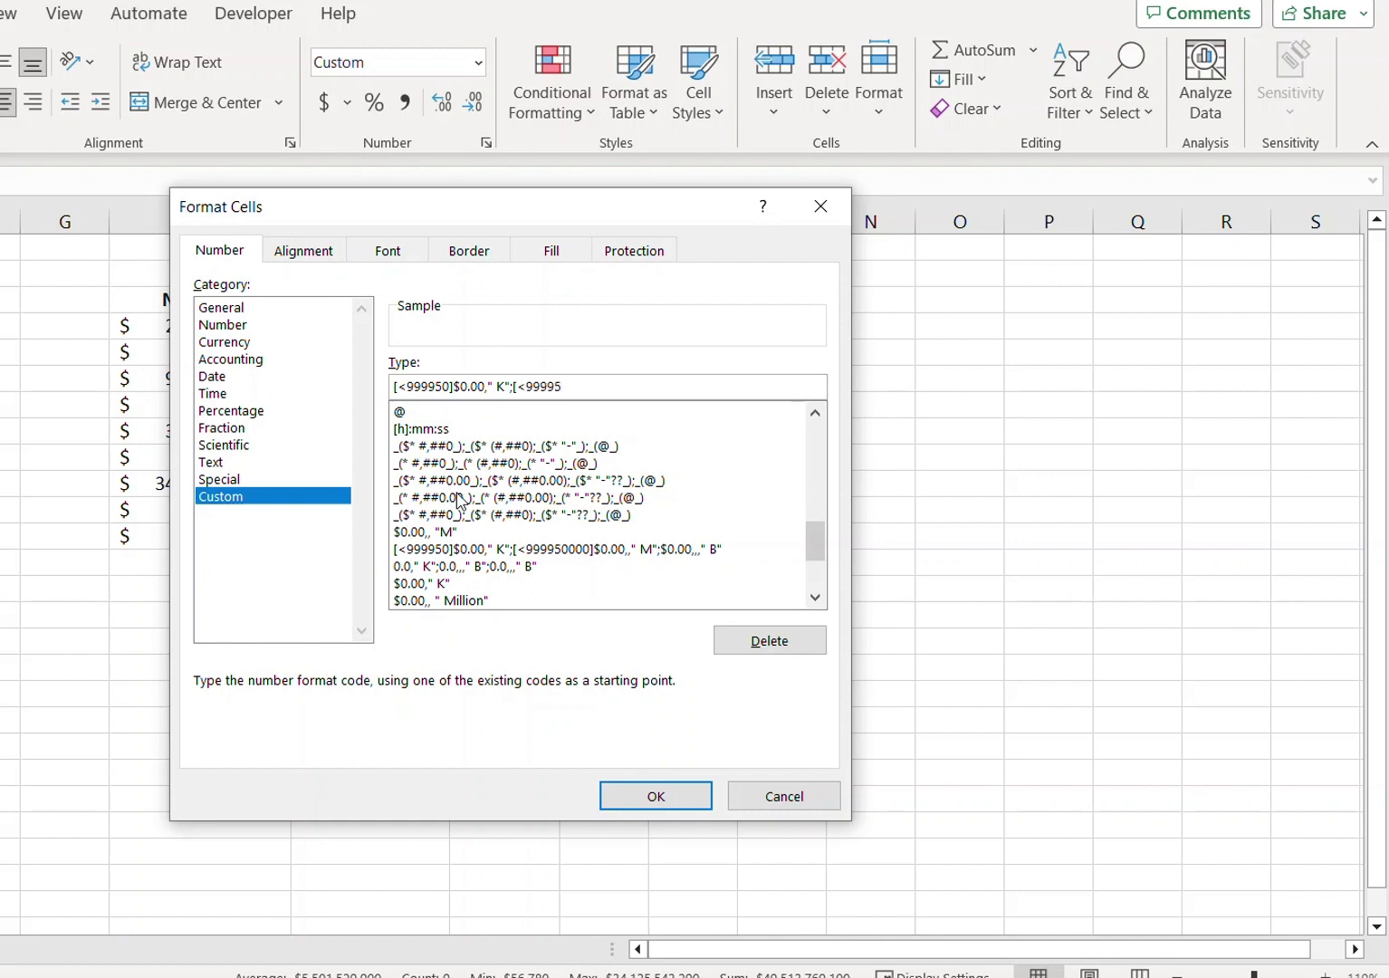
{"action": "type", "text": "000]$"}
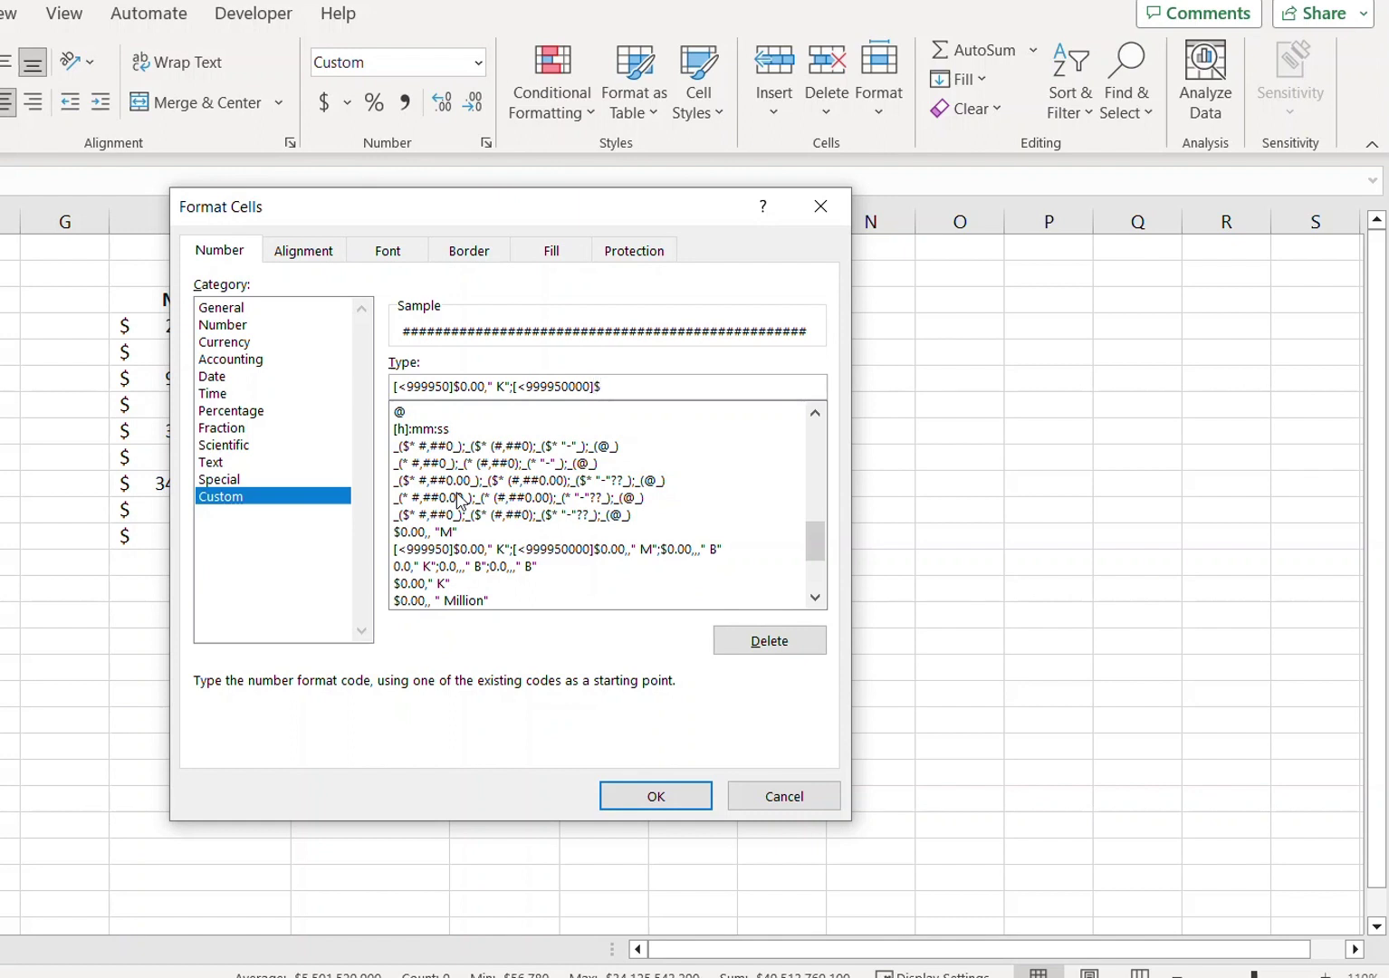
{"action": "key", "text": "Left"}
{"action": "key", "text": "Left"}
{"action": "key", "text": "Right"}
{"action": "key", "text": "Right"}
{"action": "type", "text": "0.00,,\" M\""}
{"action": "left_click", "coordinate": [652, 798]}
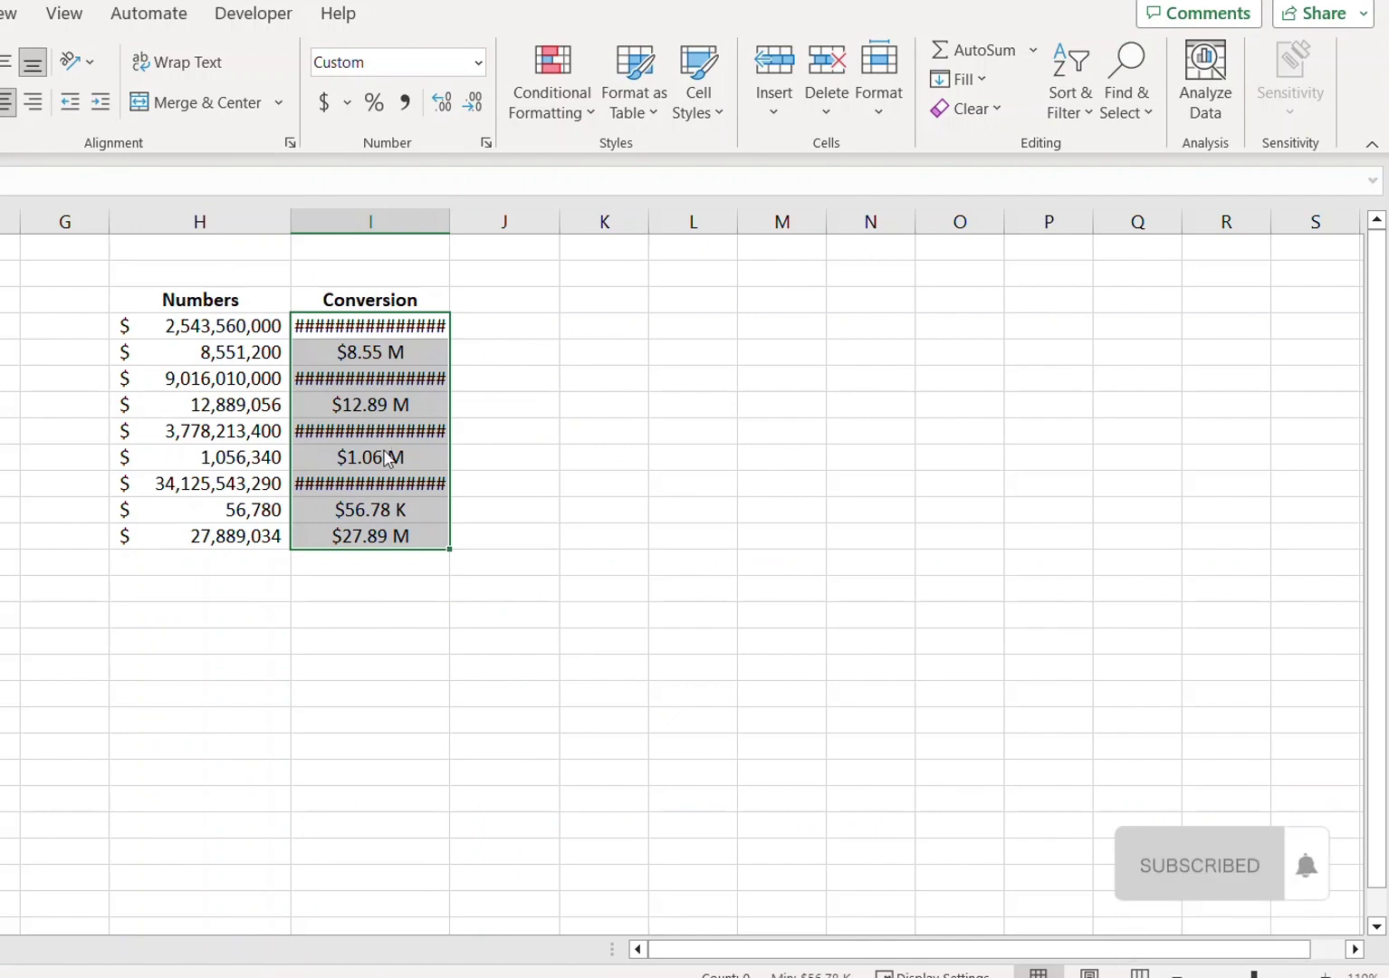
Append a third section ;$0.00,,," B" to the Conversion column's custom format code
{"action": "key", "text": "ctrl+1"}
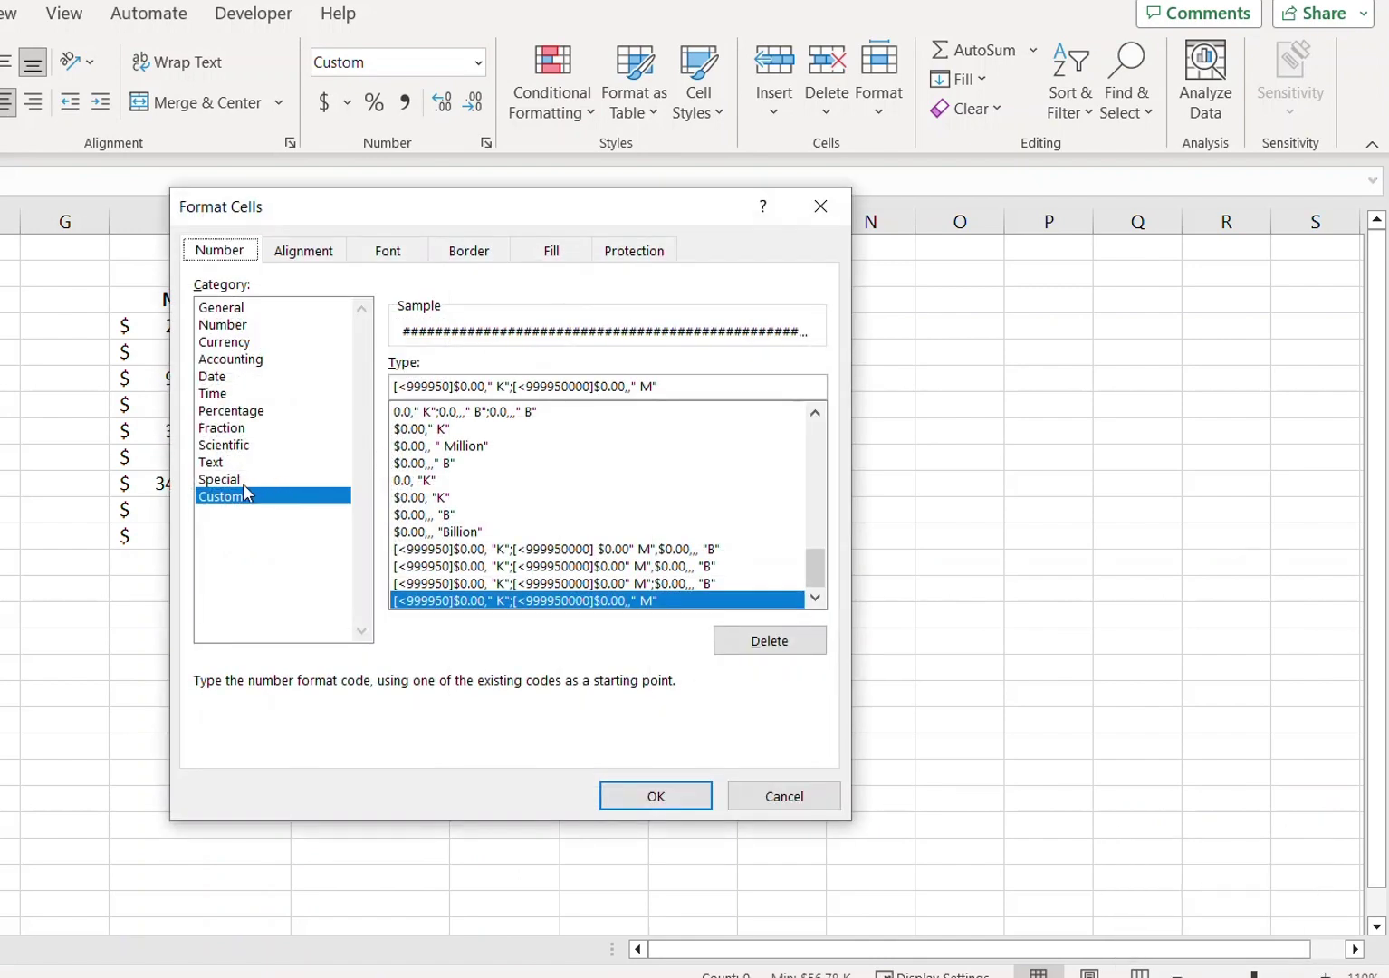
{"action": "left_click", "coordinate": [674, 386]}
{"action": "type", "text": ";"}
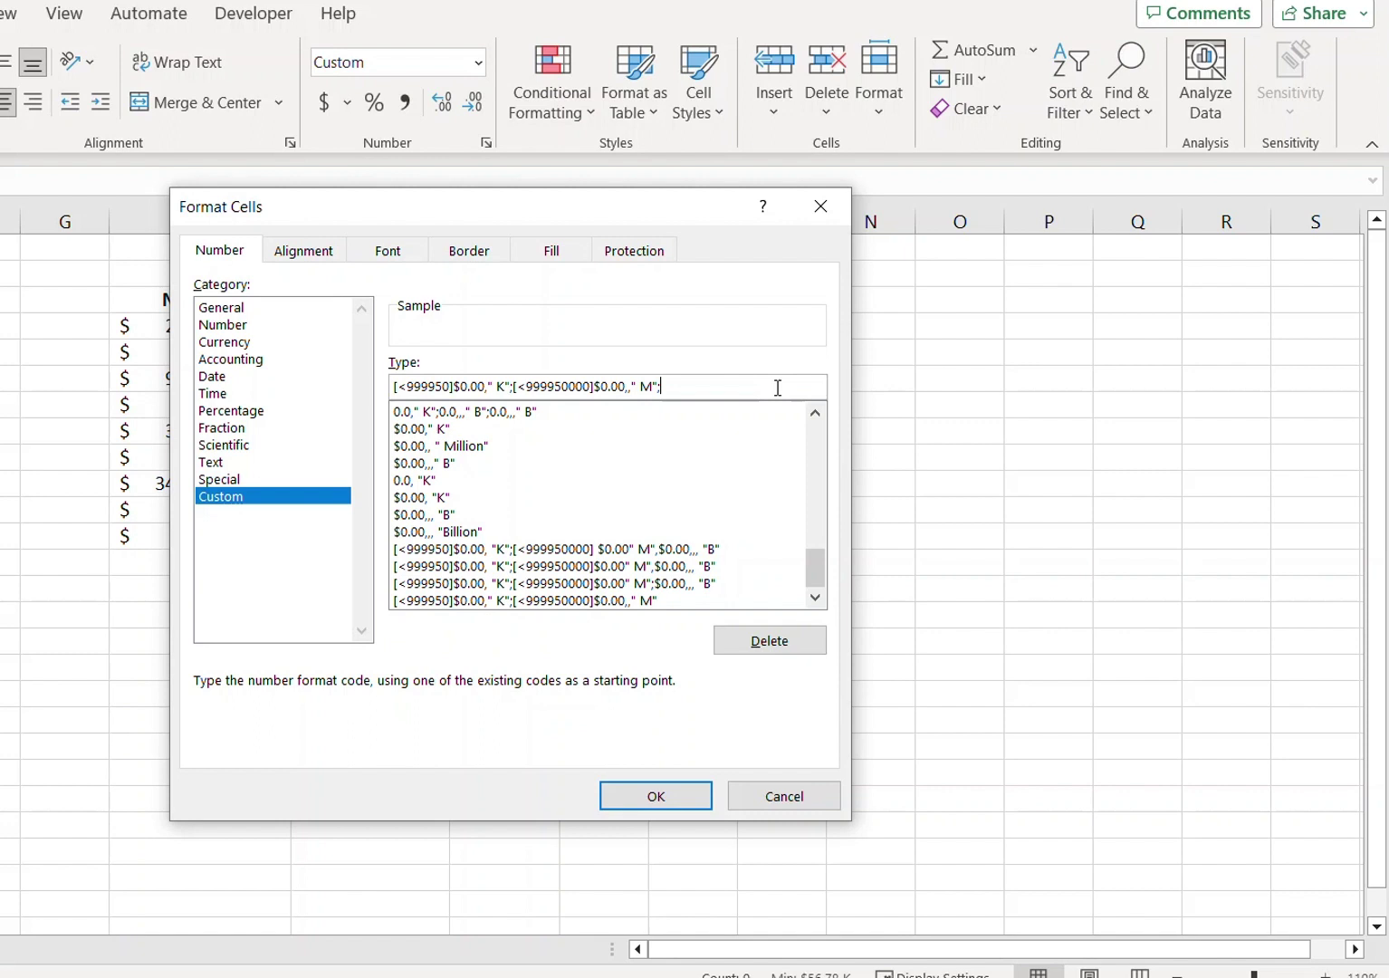
{"action": "type", "text": "$0.00,"}
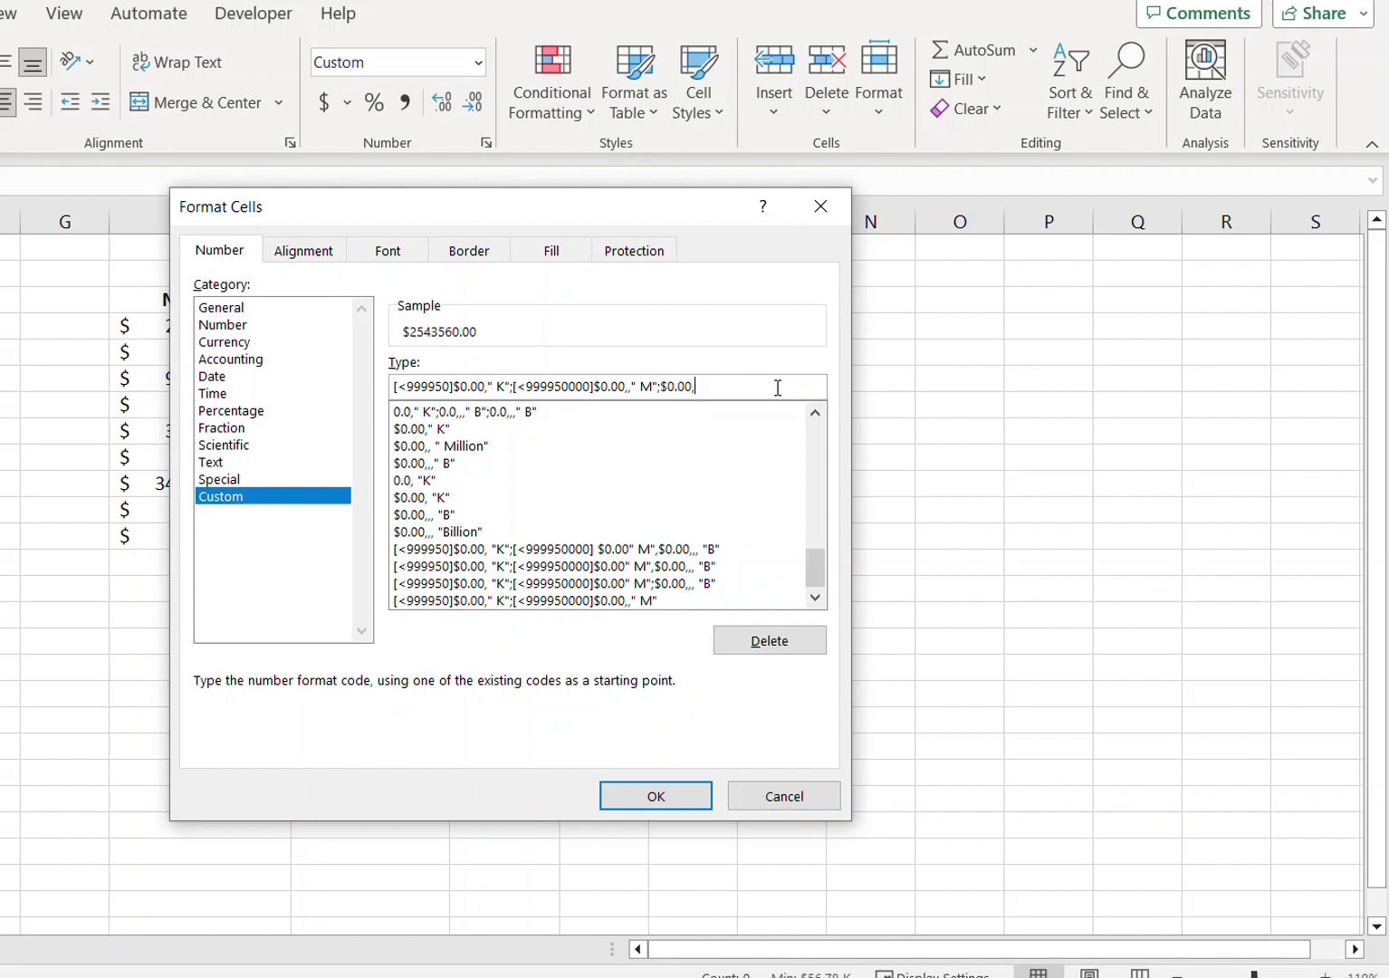
{"action": "type", "text": ",,\" B\""}
Apply the K/M/B format and check values such as $1.06 M, $34.13 B and $2.54 B
{"action": "left_click", "coordinate": [655, 797]}
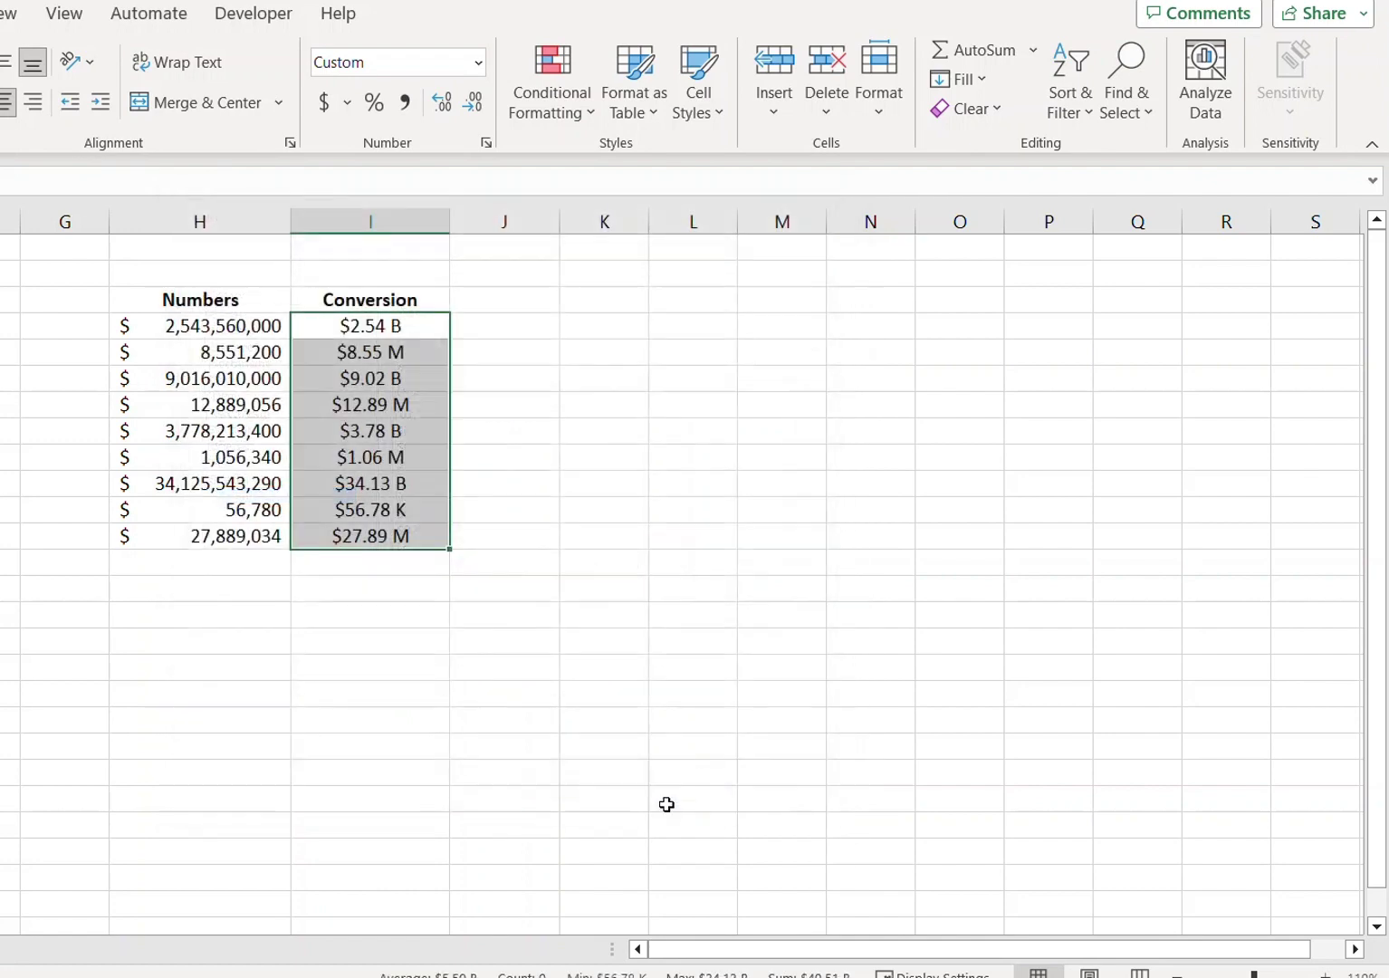
{"action": "left_click", "coordinate": [608, 528]}
{"action": "left_click_drag", "start_coordinate": [397, 324], "coordinate": [408, 536]}
{"action": "left_click_drag", "start_coordinate": [258, 510], "coordinate": [368, 511]}
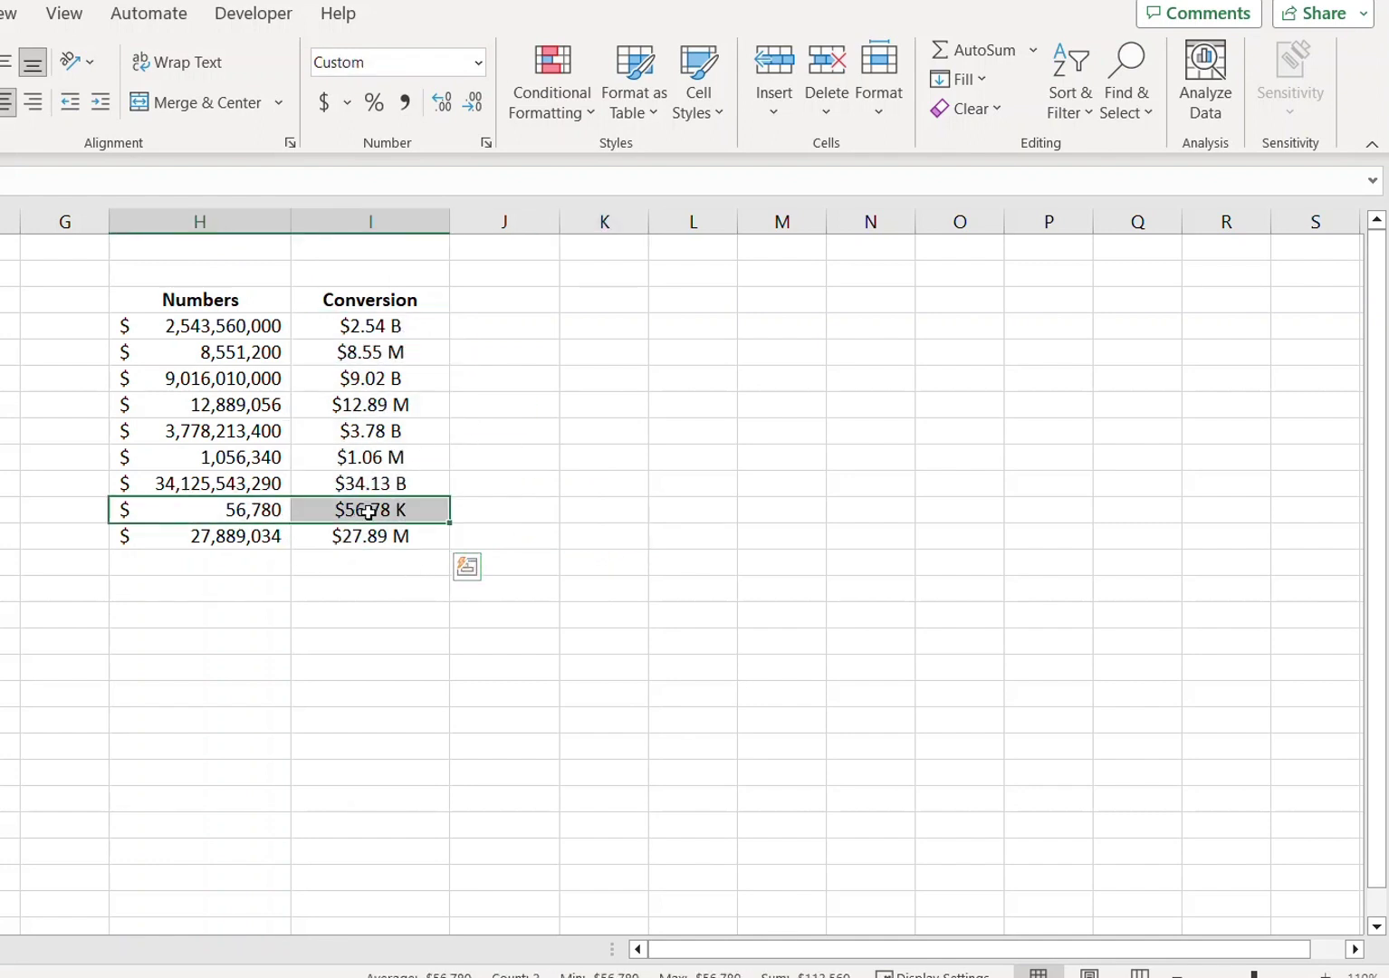
{"action": "left_click", "coordinate": [391, 456]}
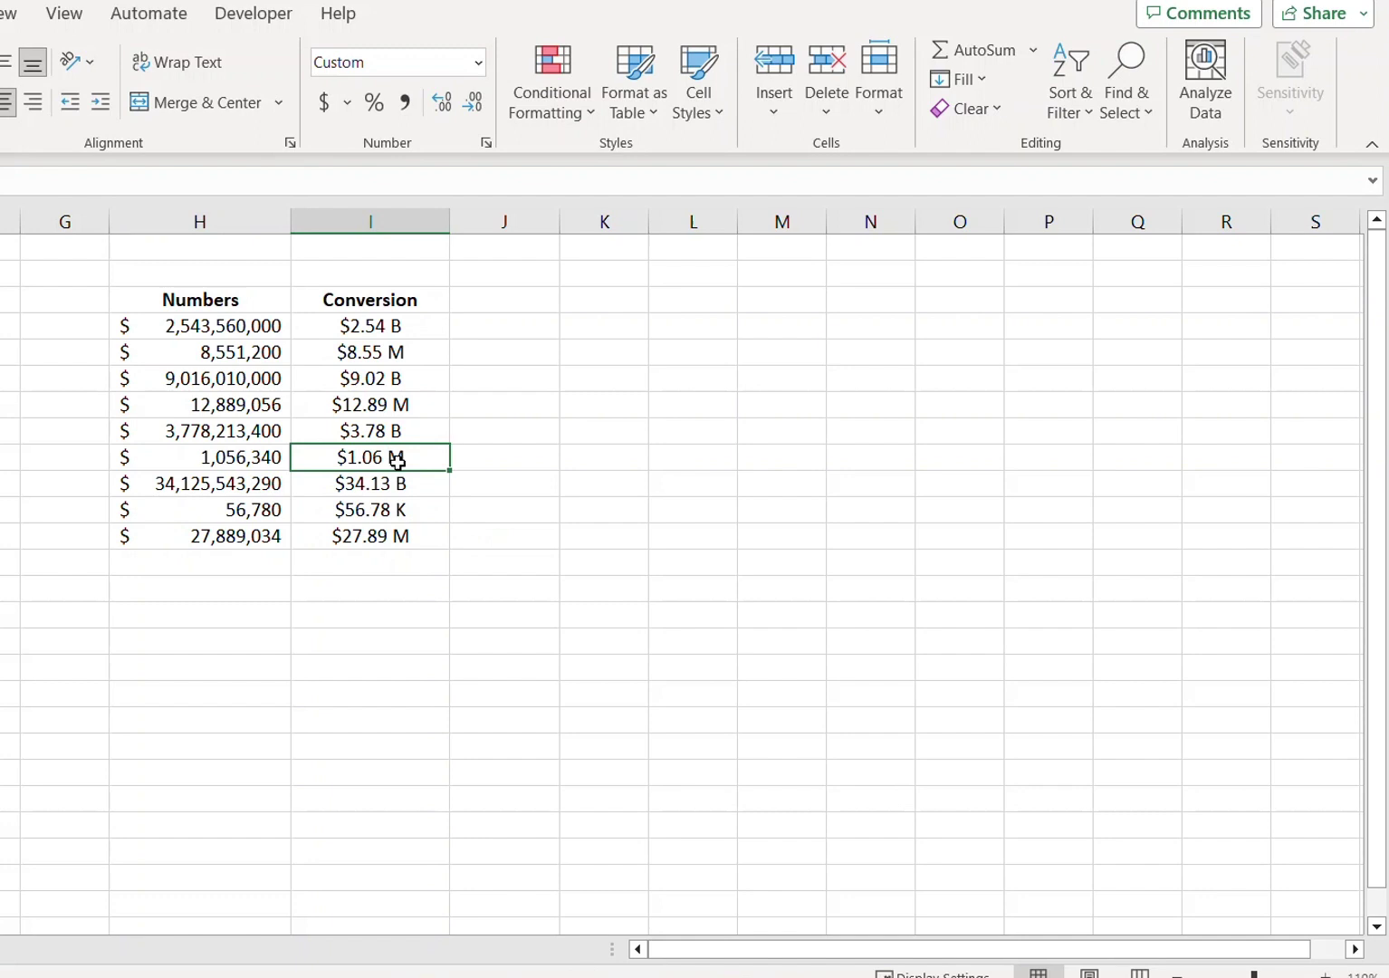
{"action": "left_click", "coordinate": [409, 486]}
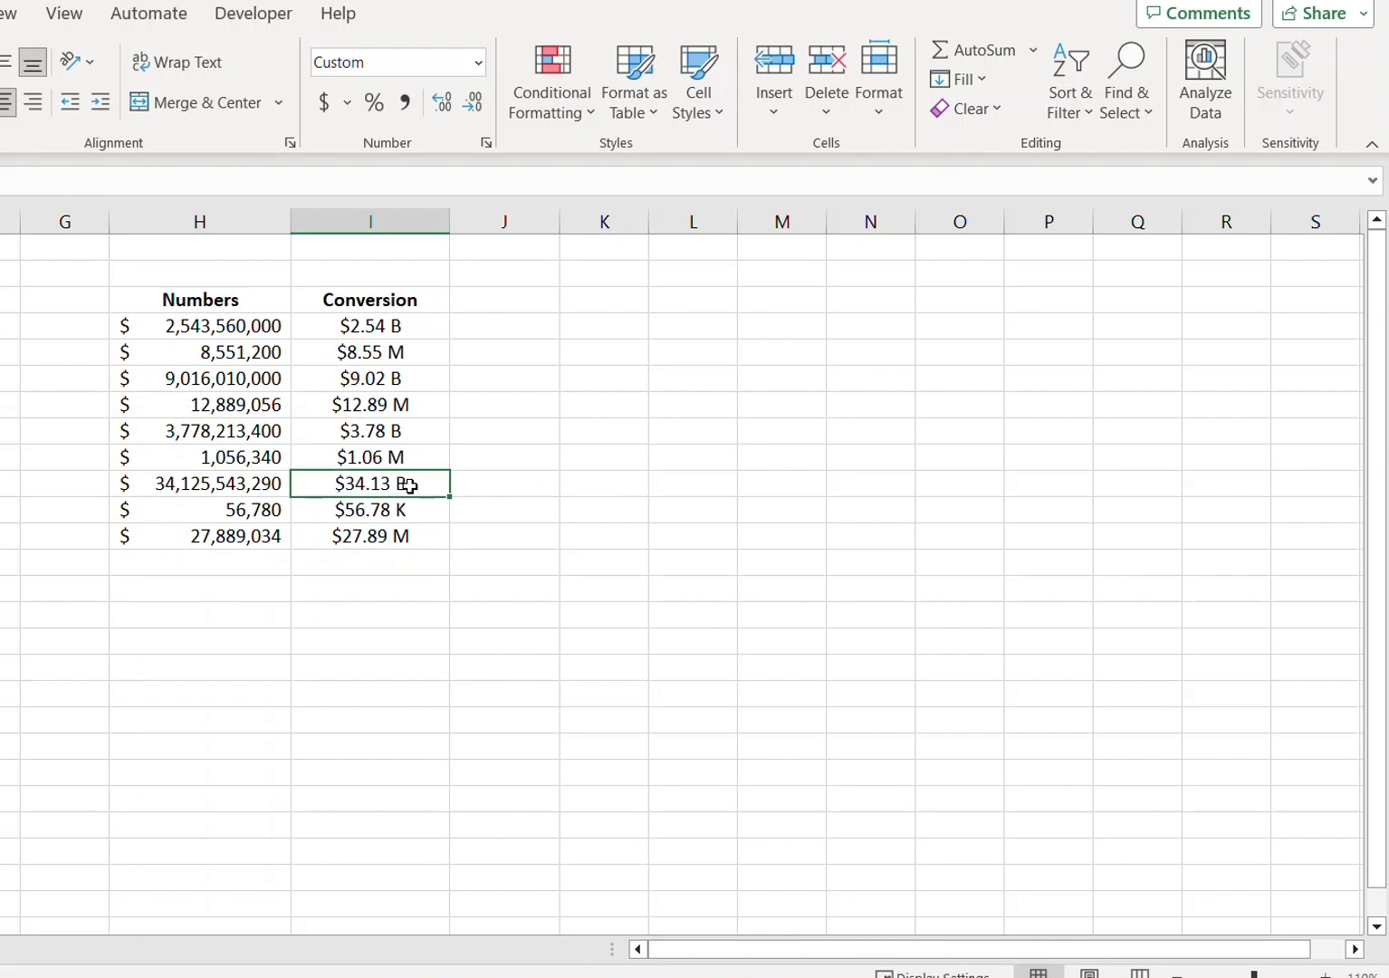
{"action": "left_click", "coordinate": [484, 327]}
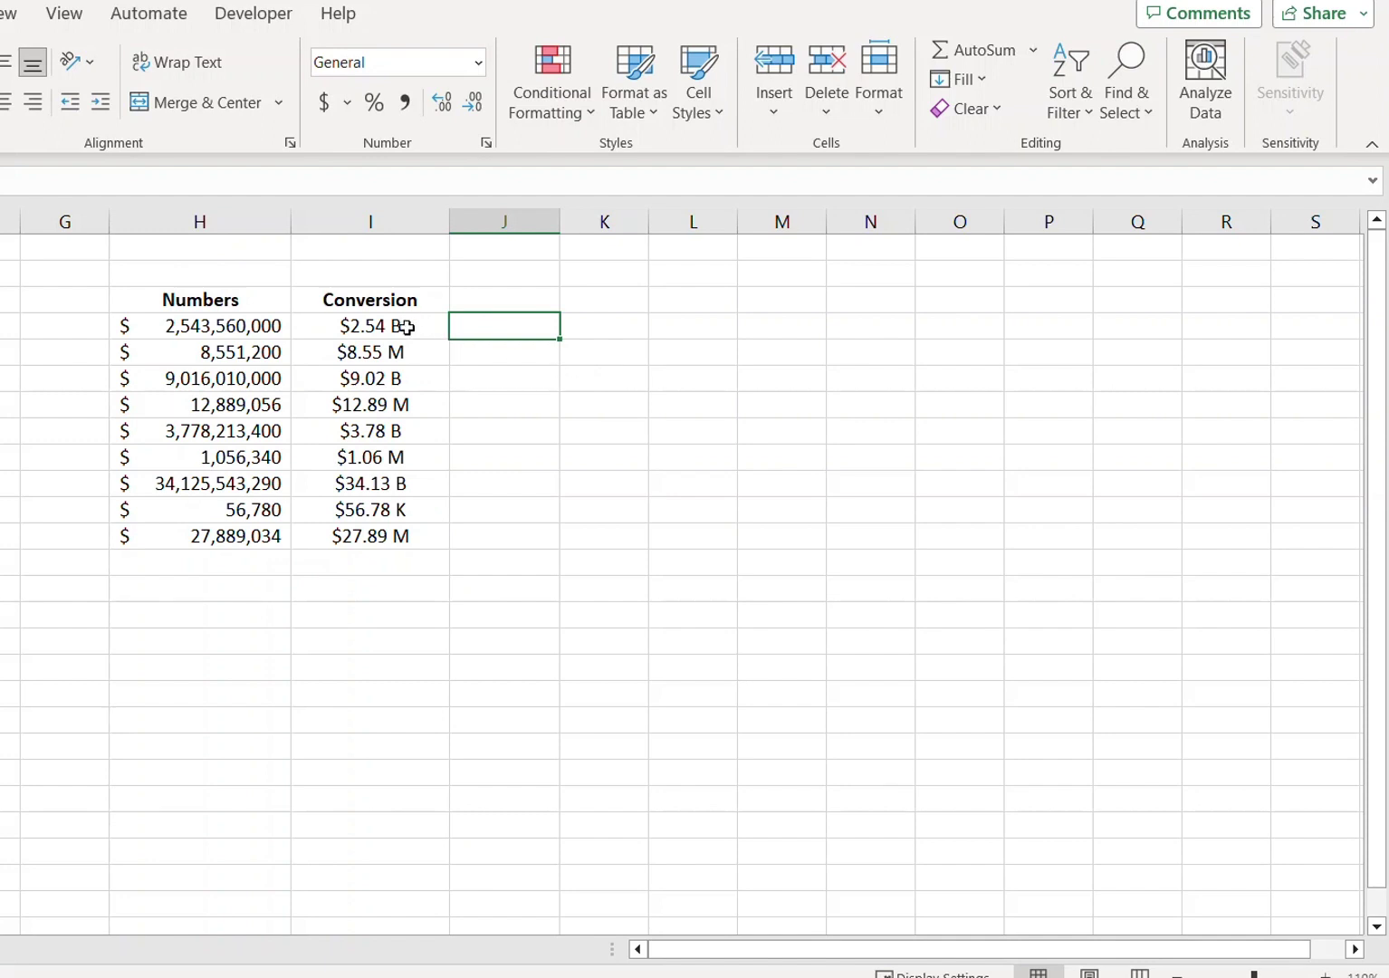
{"action": "left_click", "coordinate": [405, 327]}
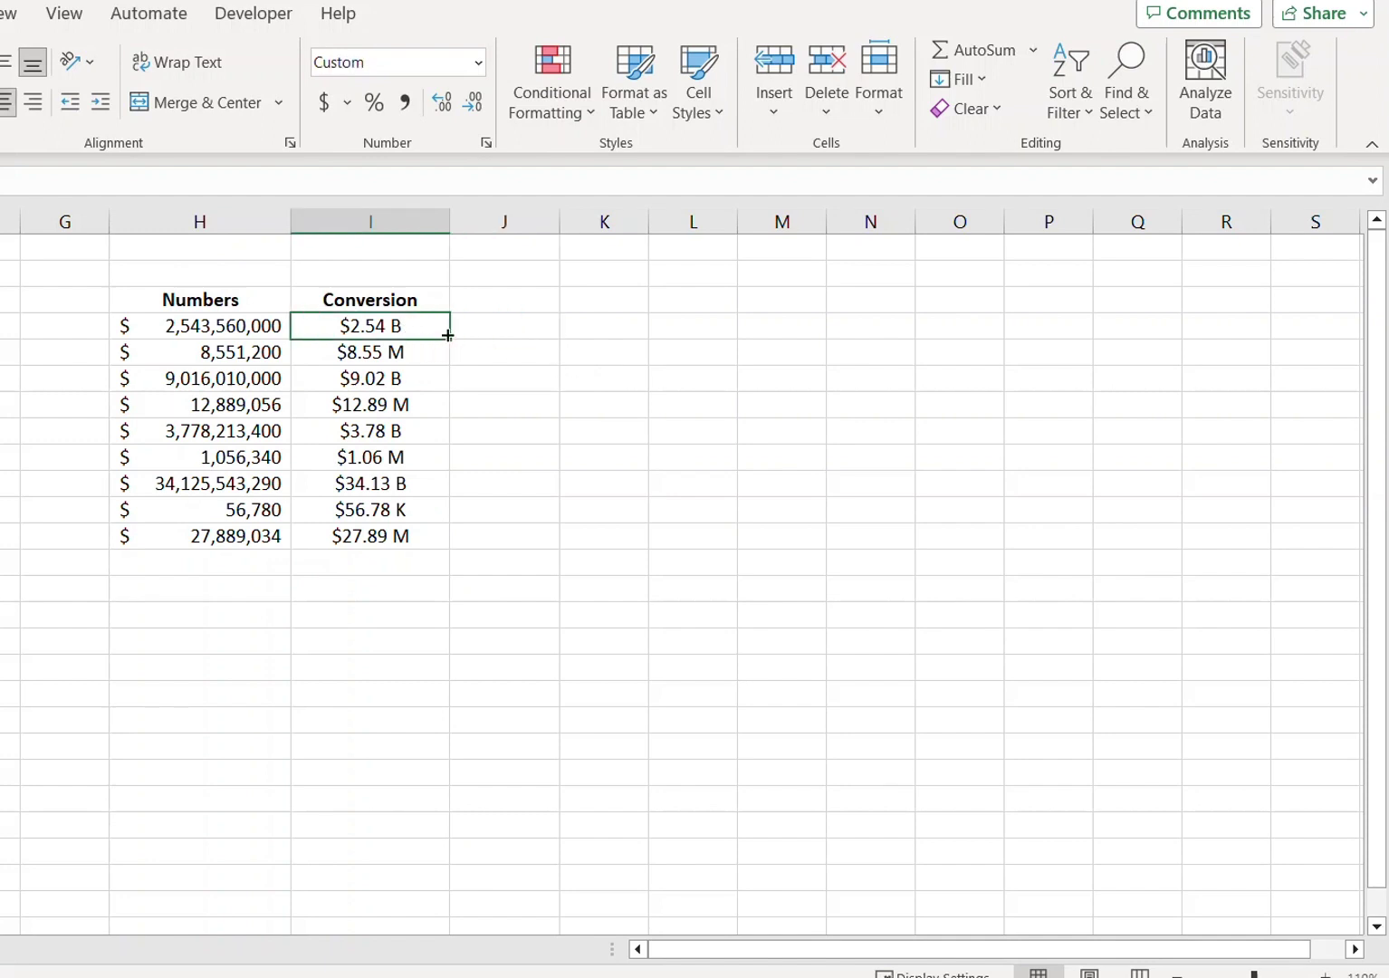
Copy the K/M/B custom format code, then select the Numbers column H3:H12
{"action": "key", "text": "ctrl+1"}
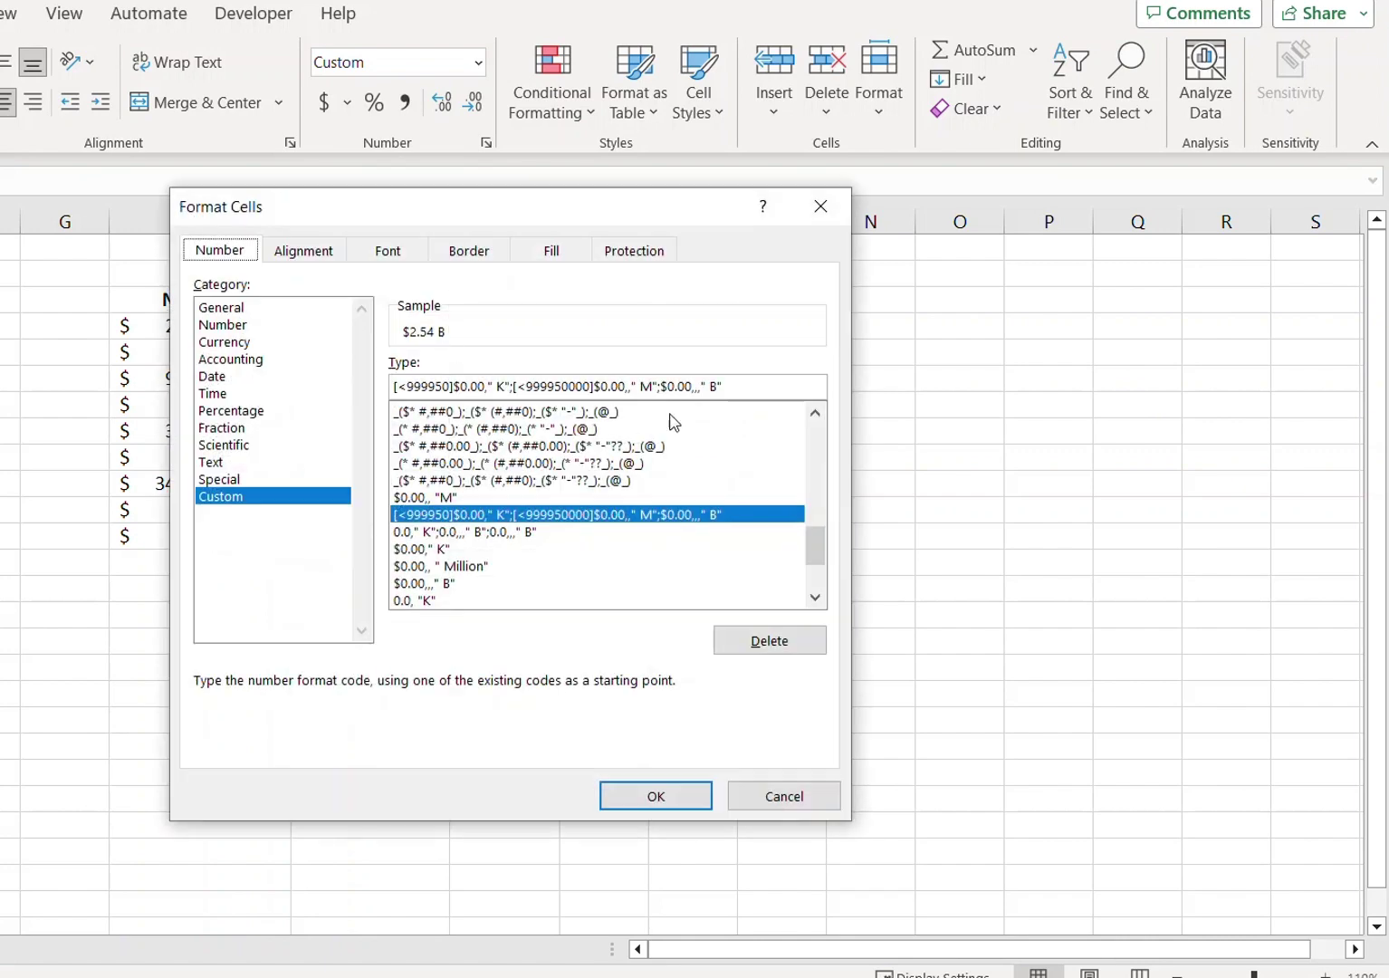
{"action": "left_click_drag", "start_coordinate": [728, 386], "coordinate": [384, 386]}
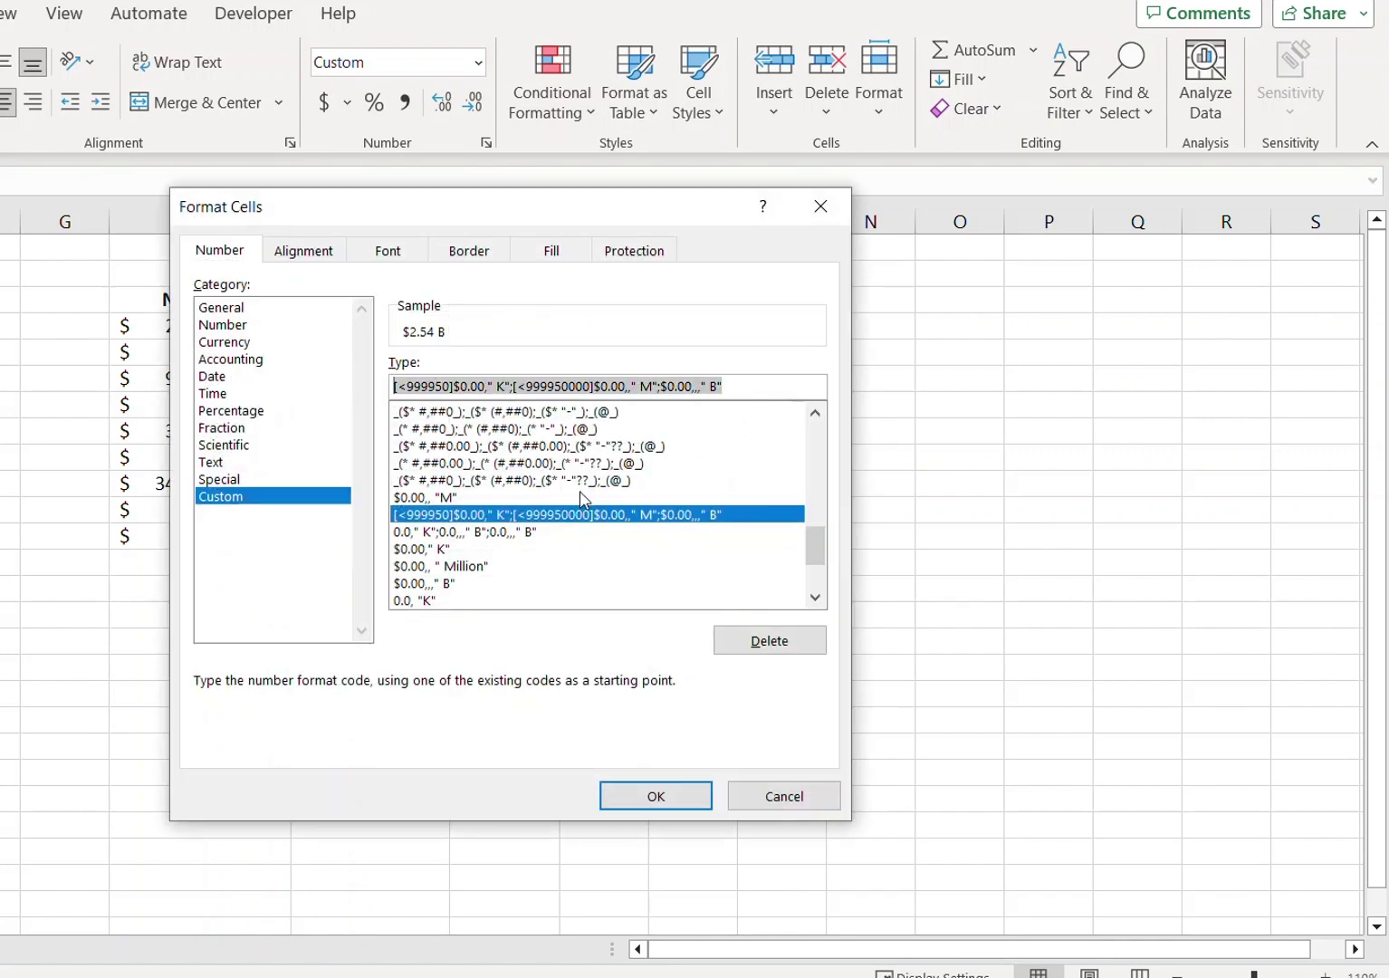
{"action": "left_click", "coordinate": [655, 786]}
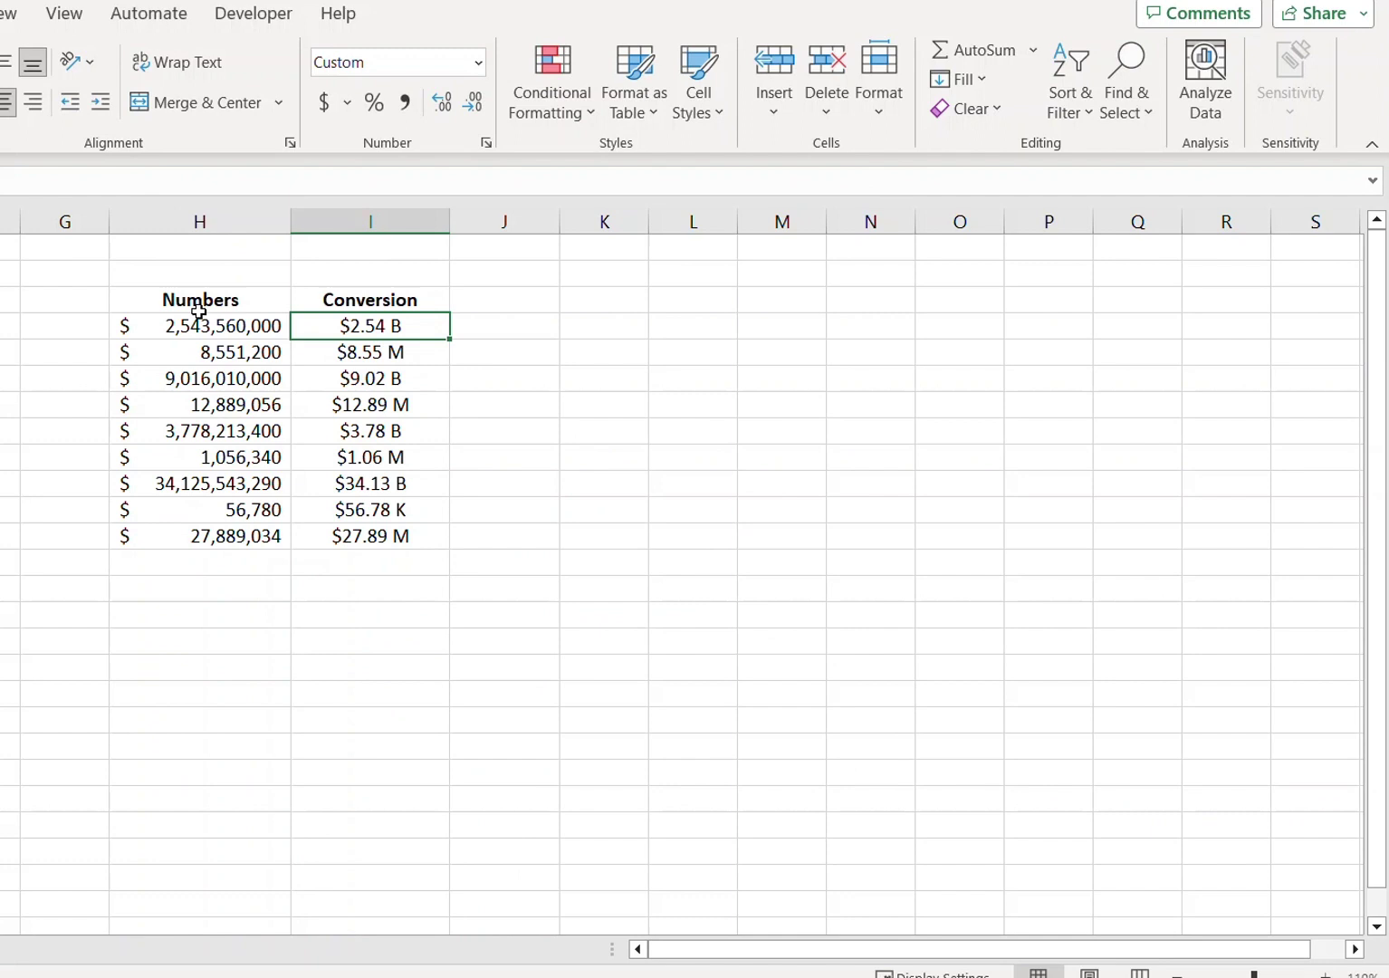
{"action": "left_click_drag", "start_coordinate": [196, 300], "coordinate": [233, 536]}
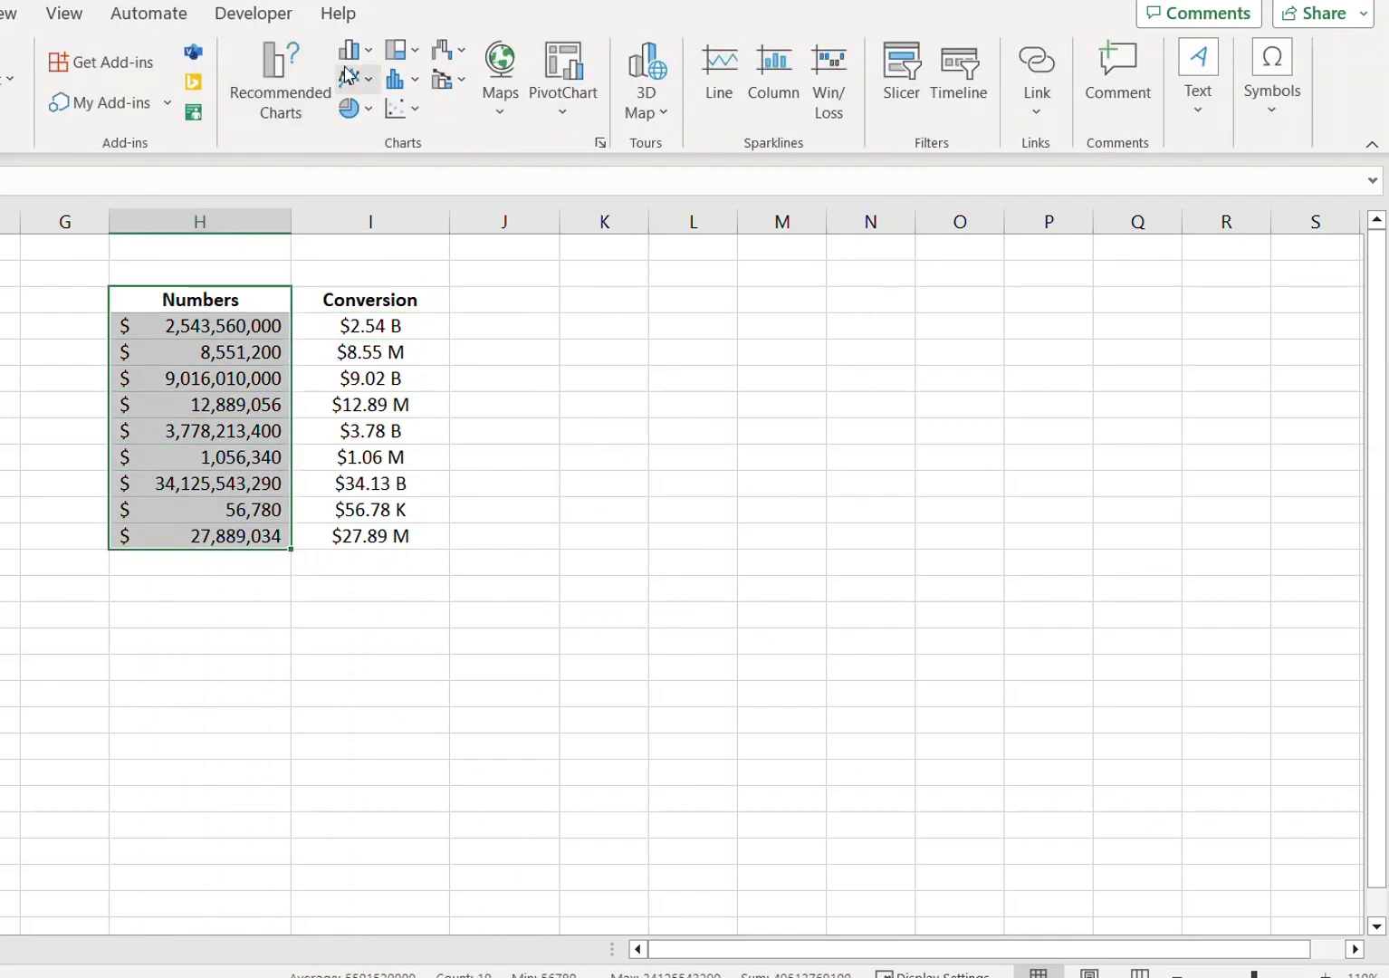
Insert a 2-D clustered column chart of Numbers with data labels, placed below the table headings
{"action": "left_click", "coordinate": [376, 53]}
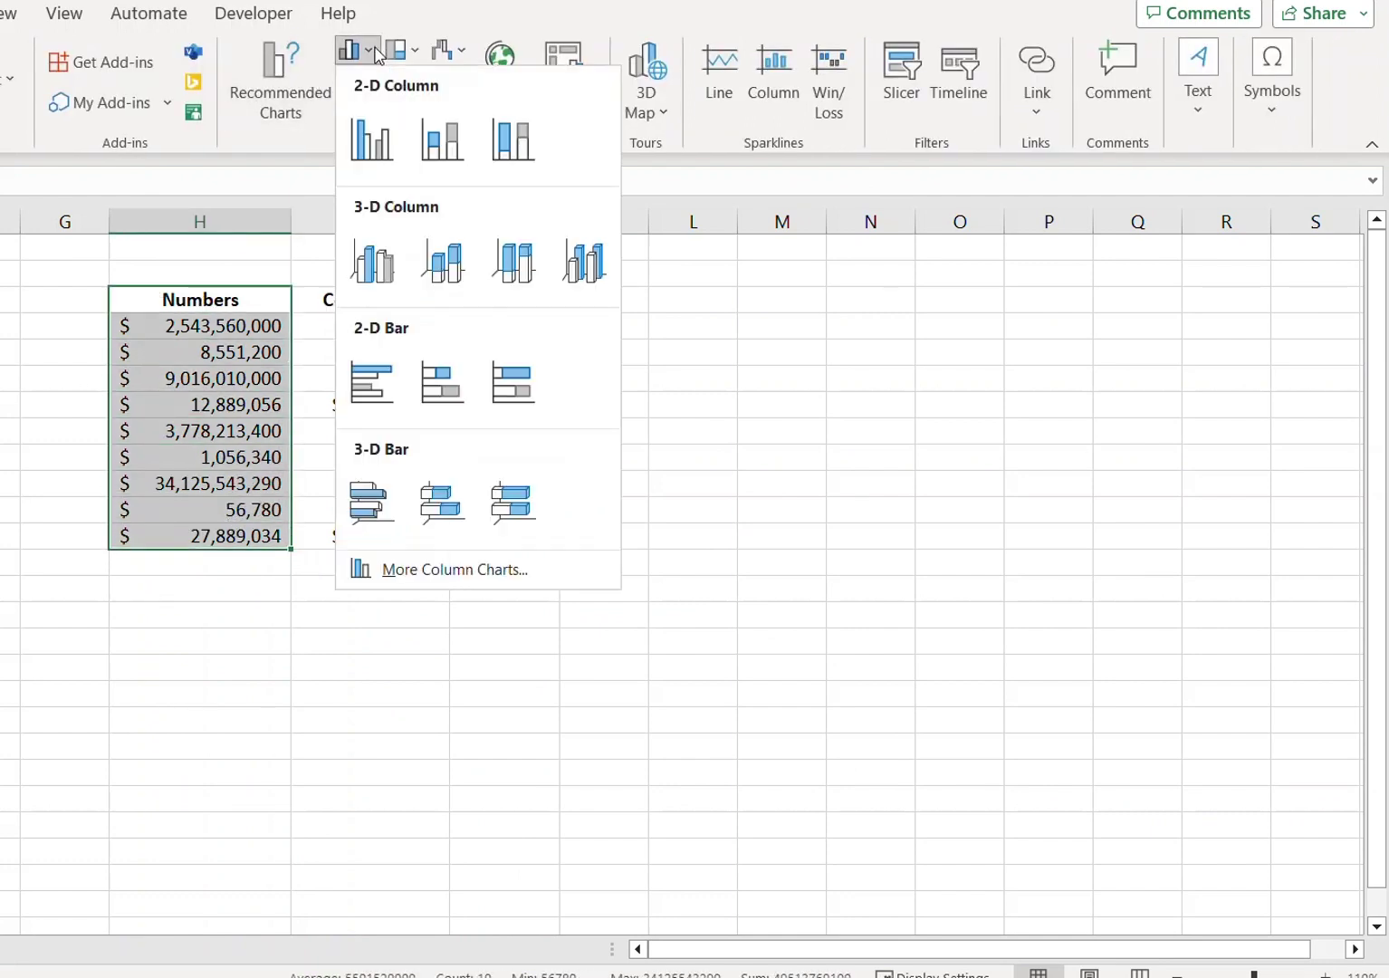
{"action": "left_click", "coordinate": [371, 140]}
{"action": "left_click_drag", "start_coordinate": [529, 390], "coordinate": [595, 326]}
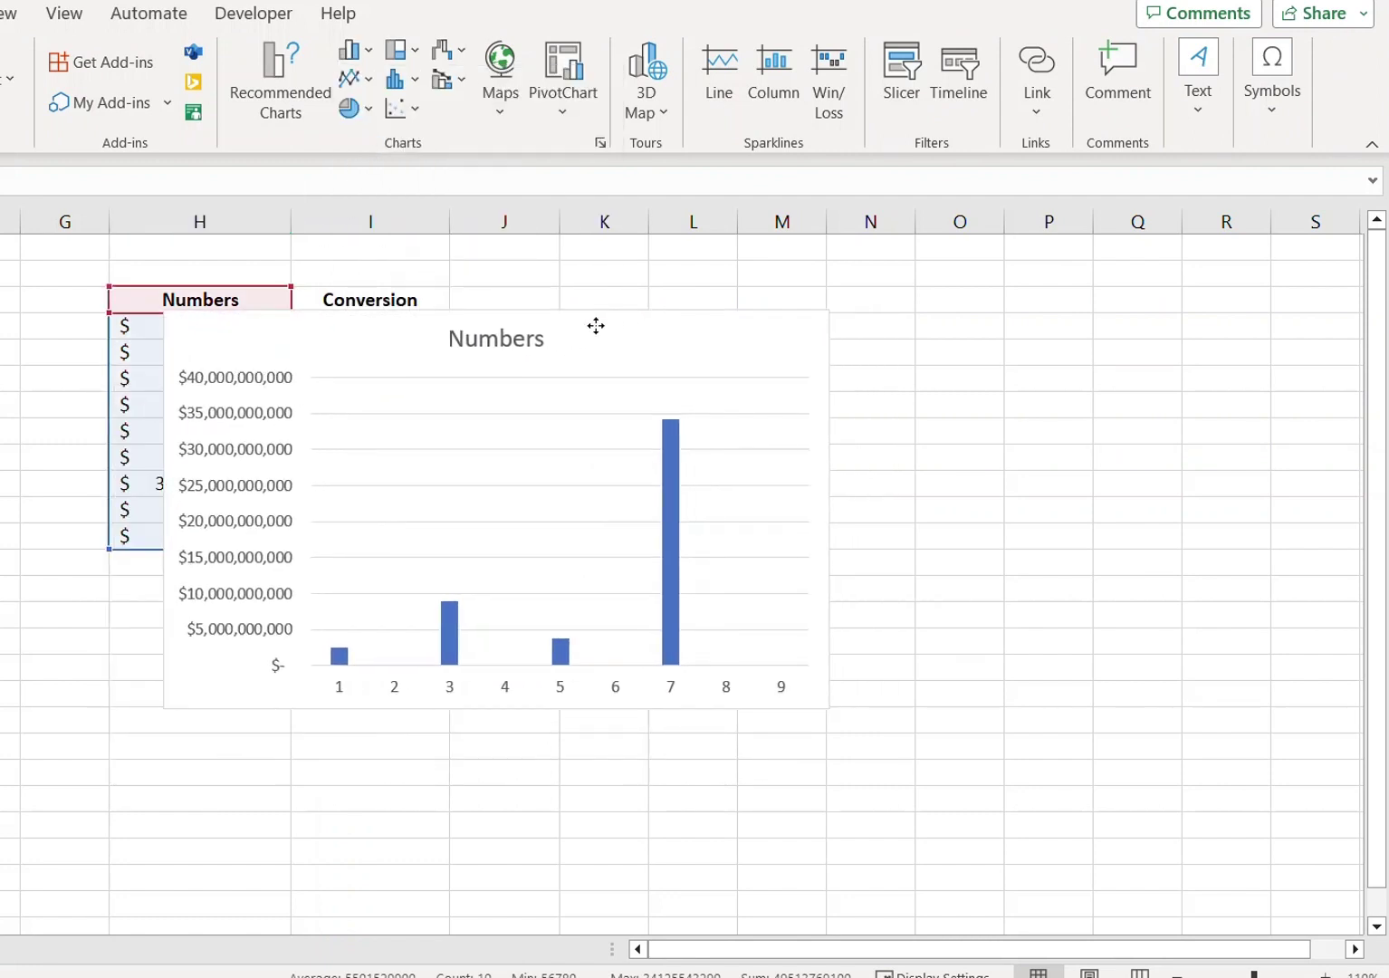
{"action": "right_click", "coordinate": [678, 443]}
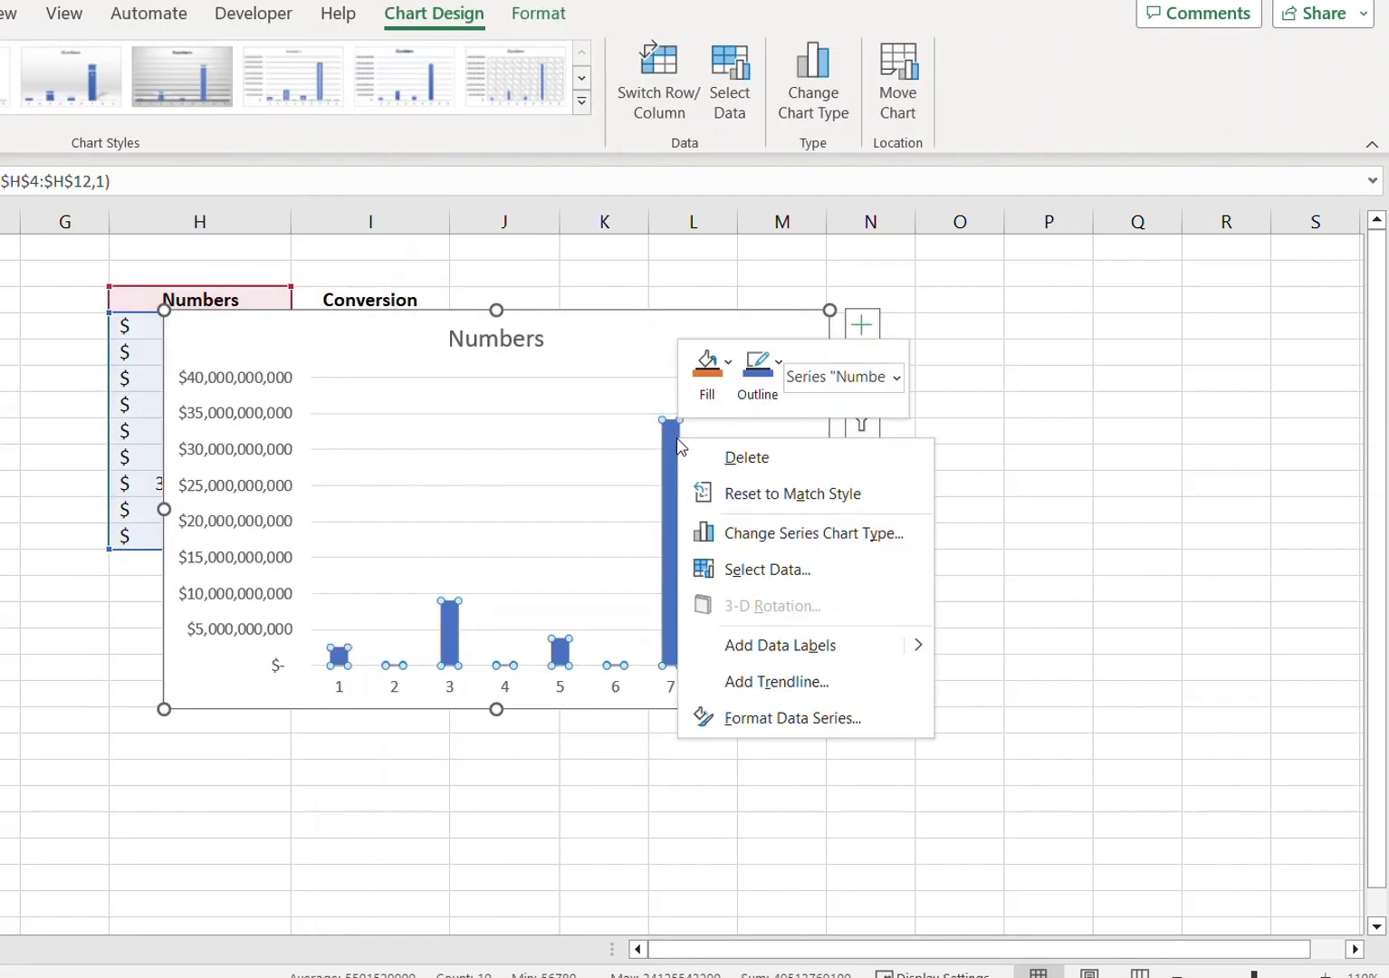
{"action": "left_click", "coordinate": [778, 644]}
{"action": "left_click", "coordinate": [622, 738]}
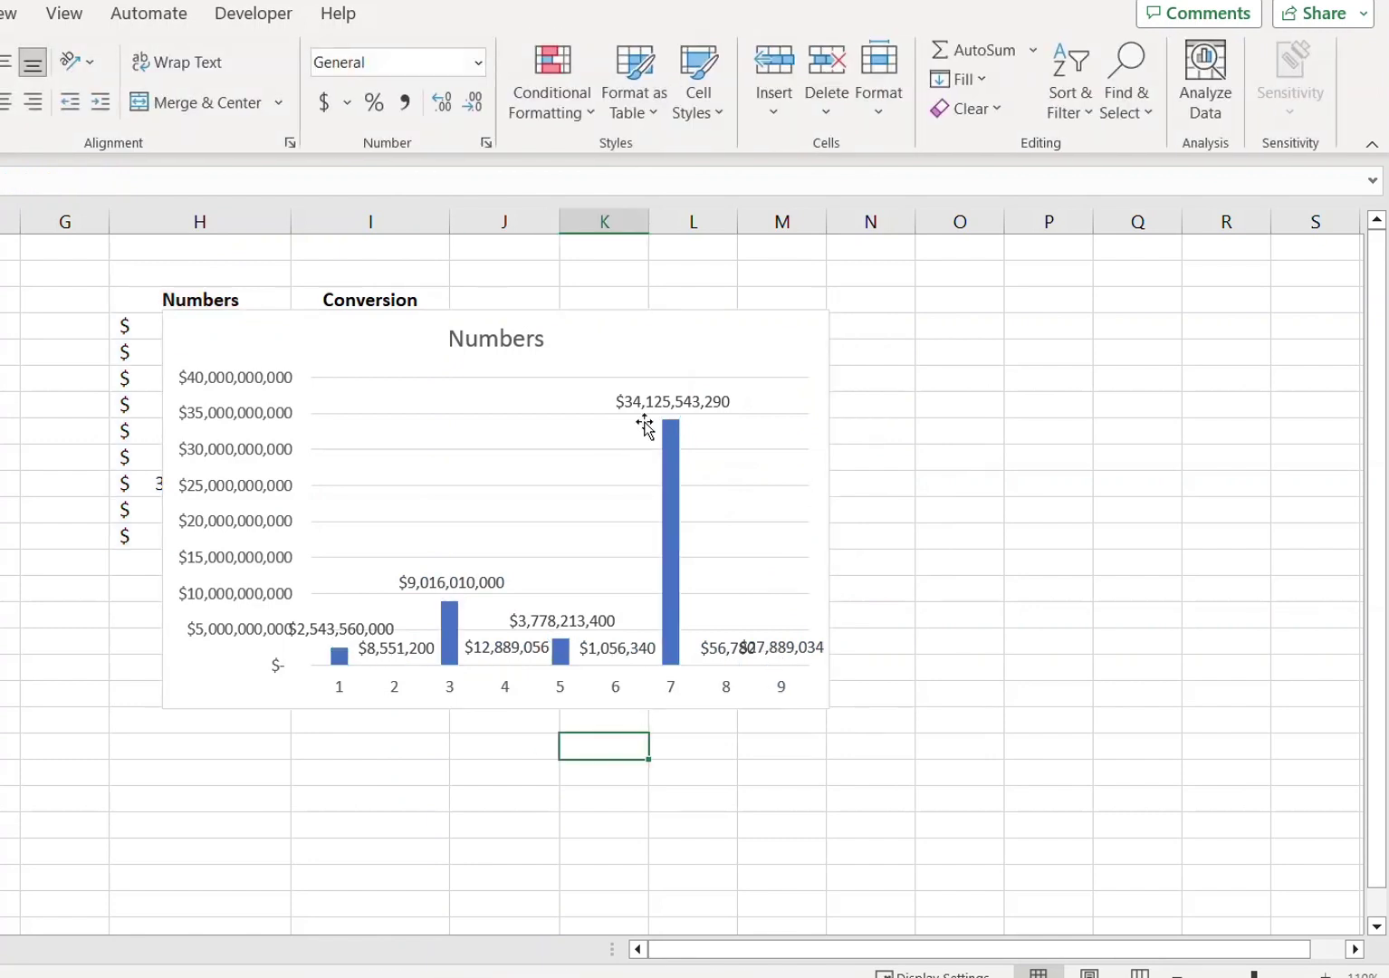
{"action": "left_click_drag", "start_coordinate": [631, 314], "coordinate": [561, 428]}
{"action": "left_click", "coordinate": [565, 514]}
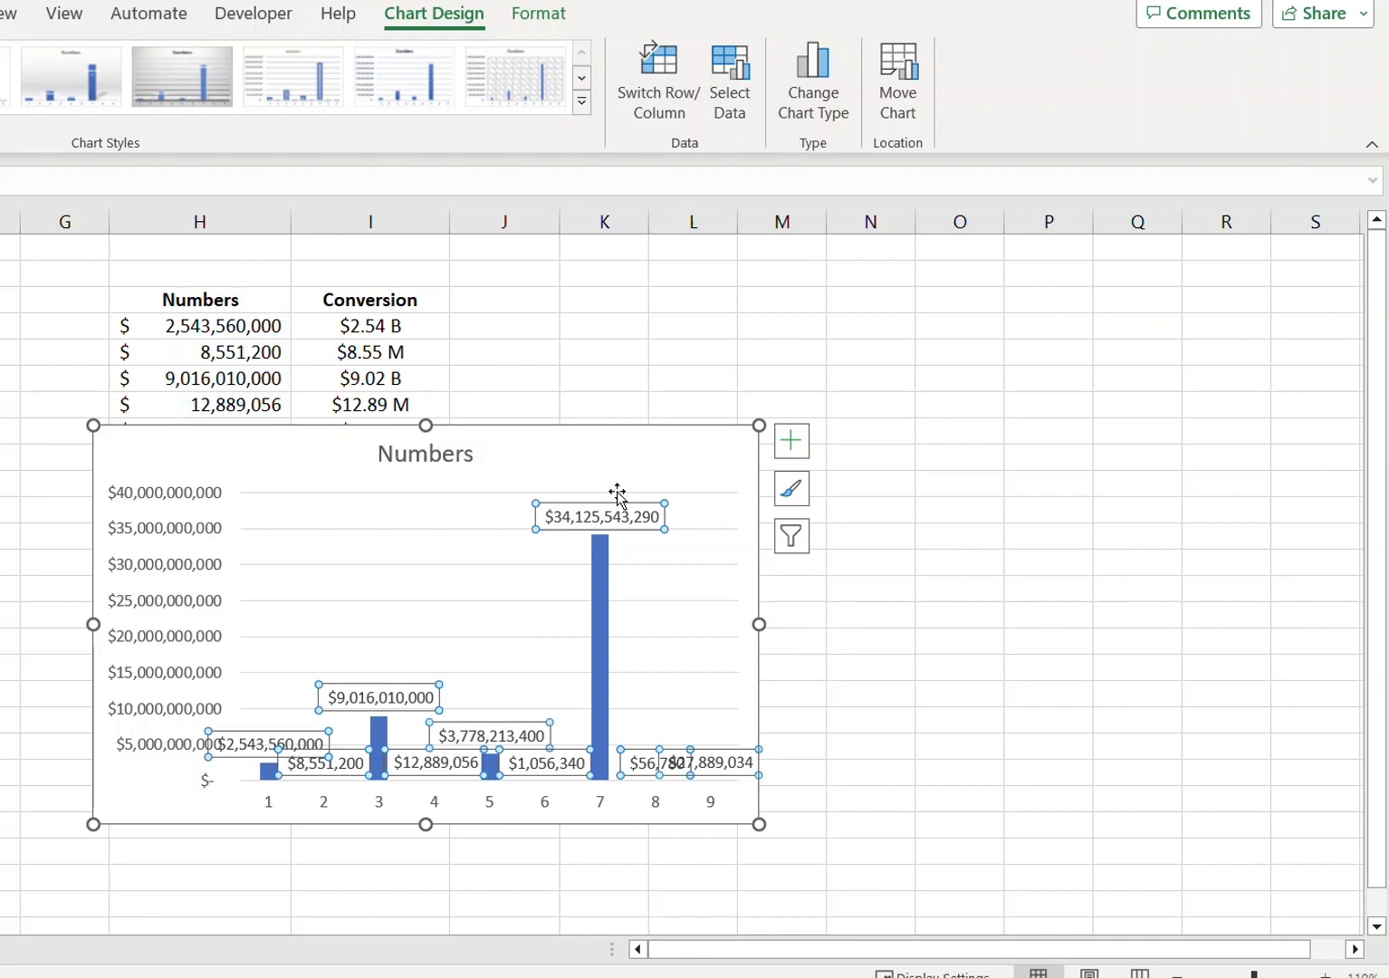
Give the chart's data labels the custom K/M/B number format, e.g. $34.13 B and $56.78 K
{"action": "right_click", "coordinate": [620, 516]}
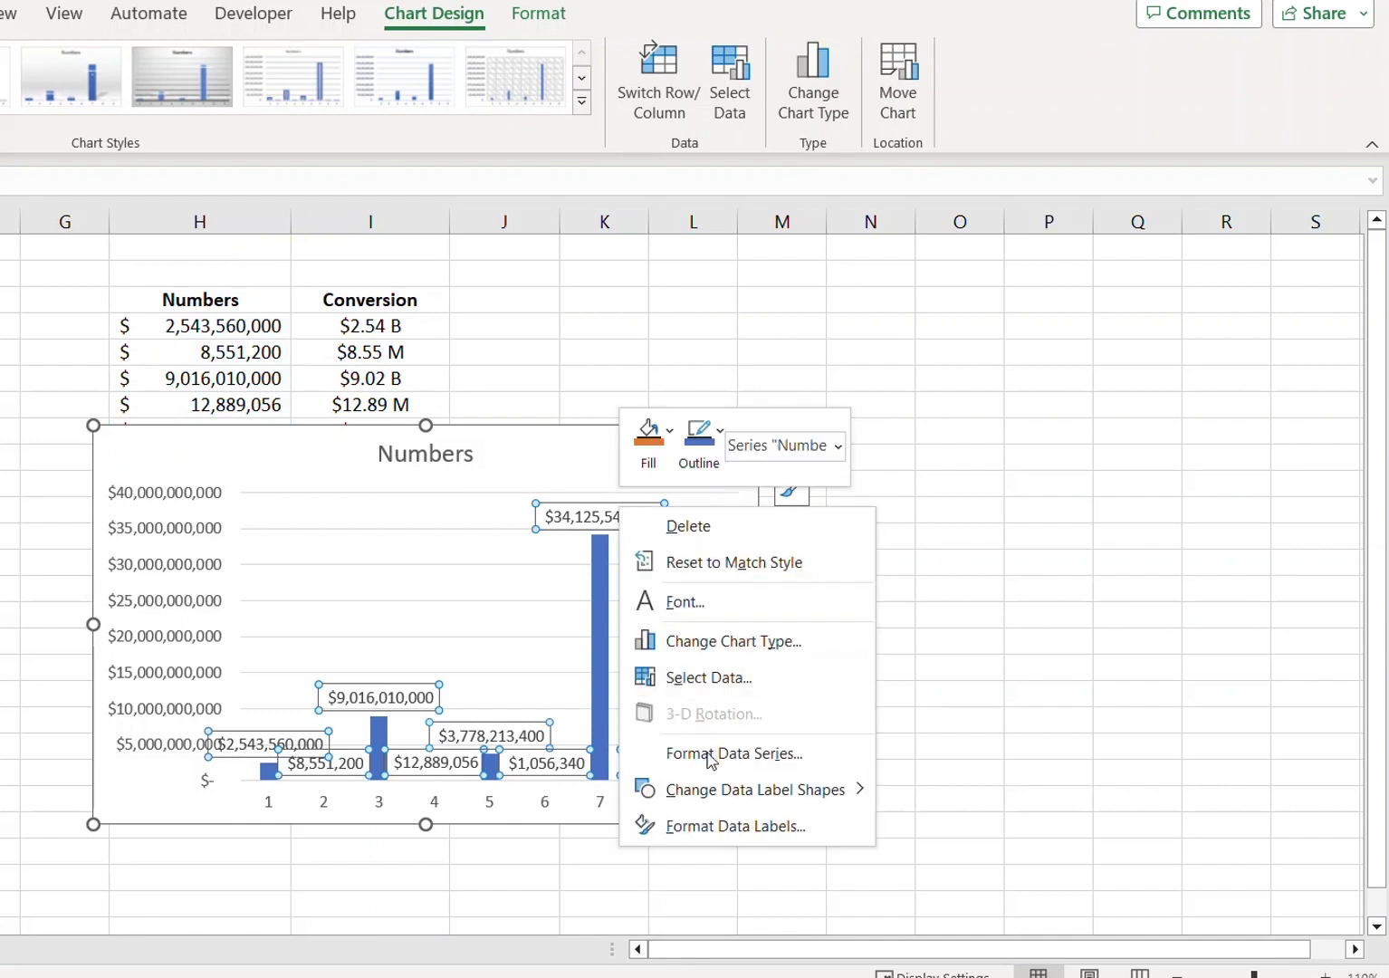
{"action": "left_click", "coordinate": [709, 825]}
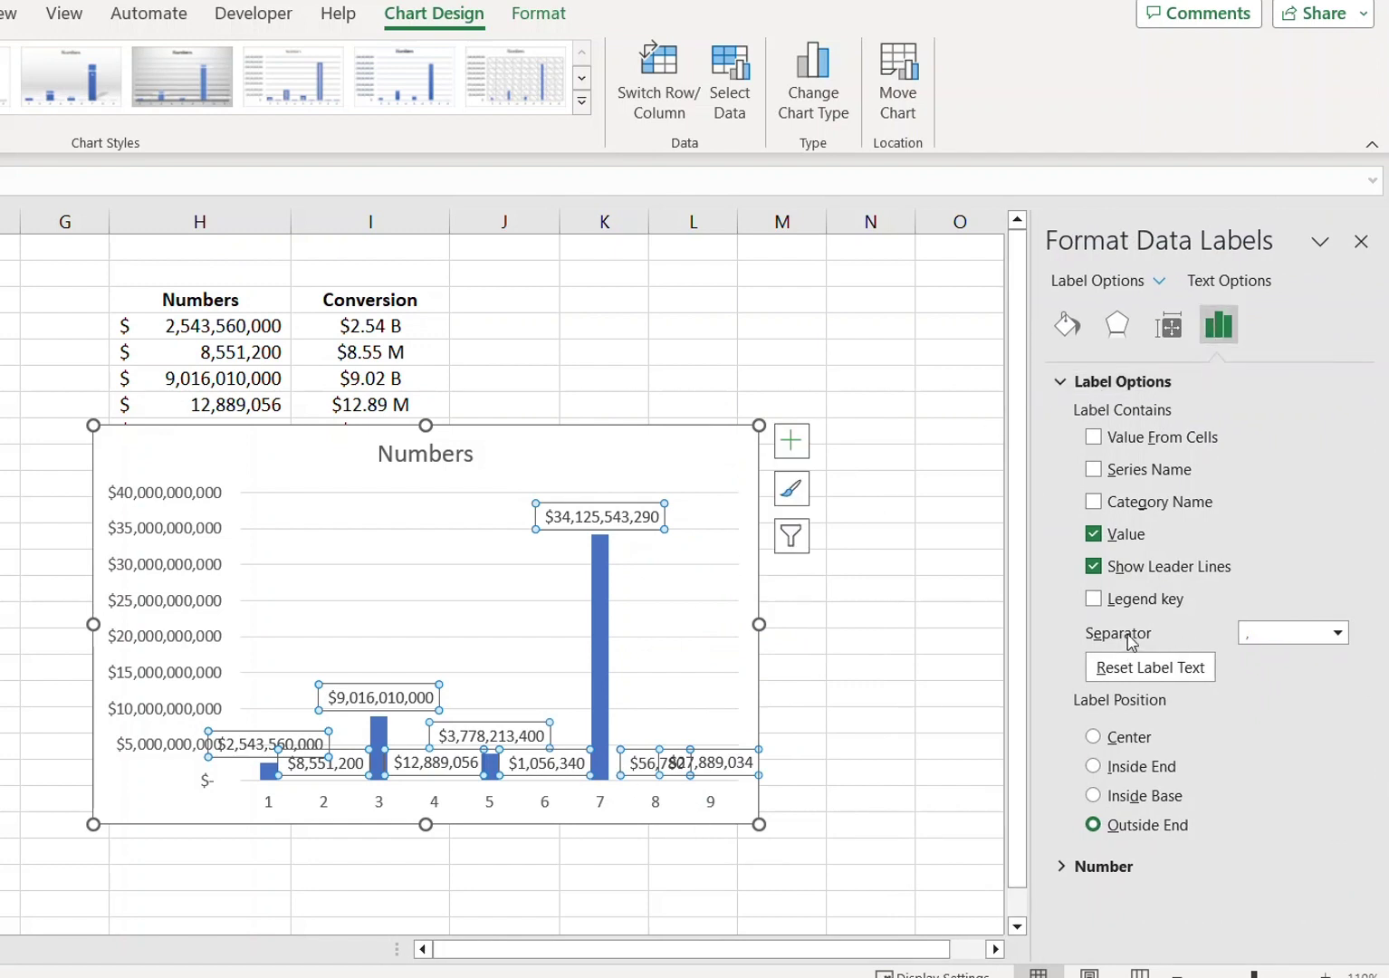
{"action": "left_click", "coordinate": [1060, 876]}
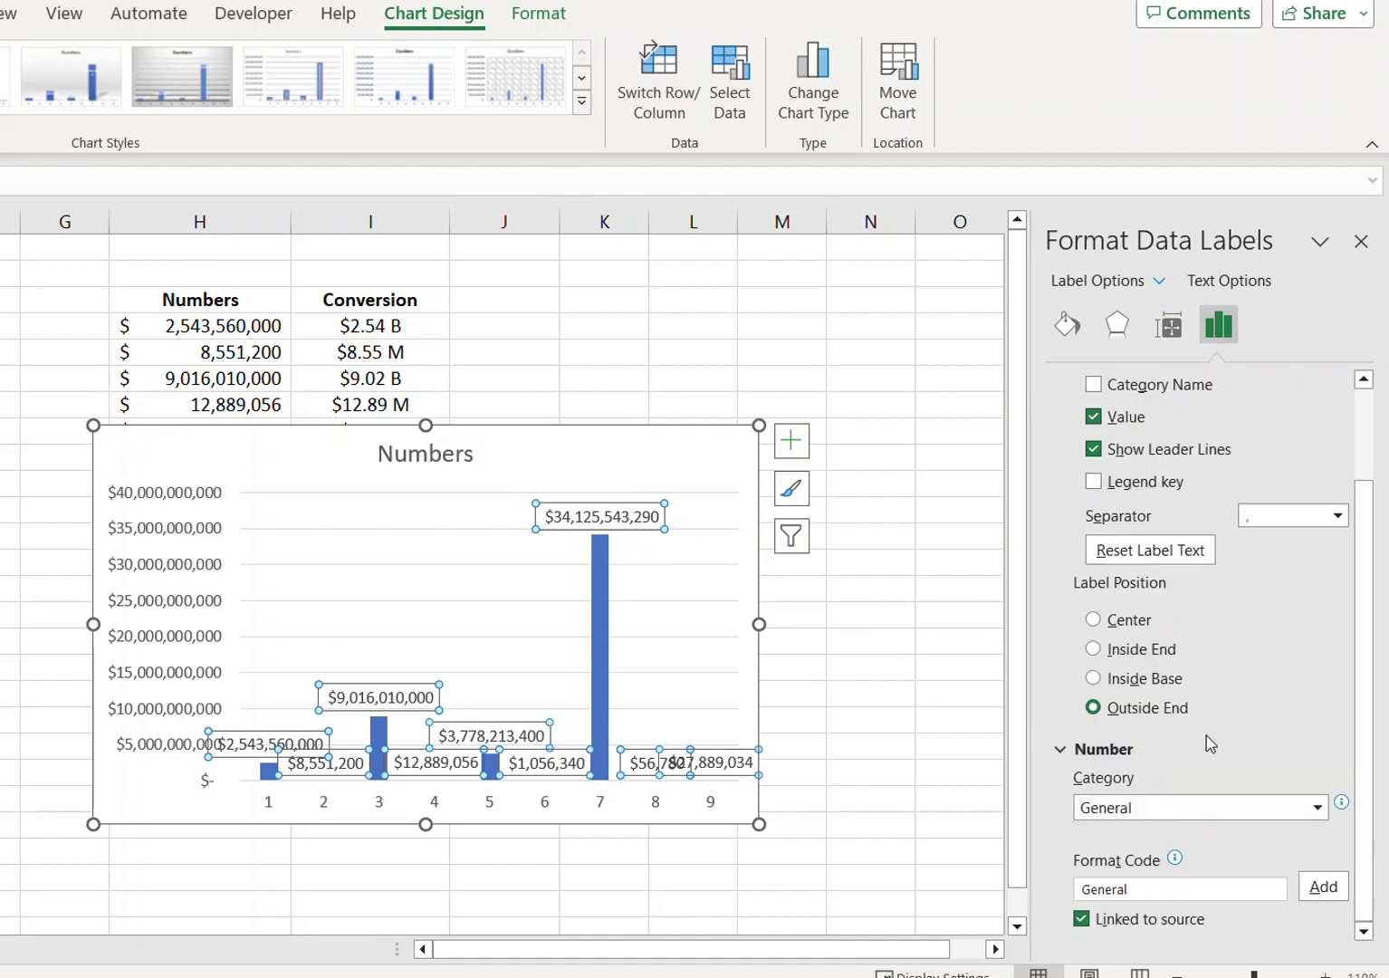
{"action": "left_click", "coordinate": [1165, 809]}
{"action": "left_click", "coordinate": [1153, 782]}
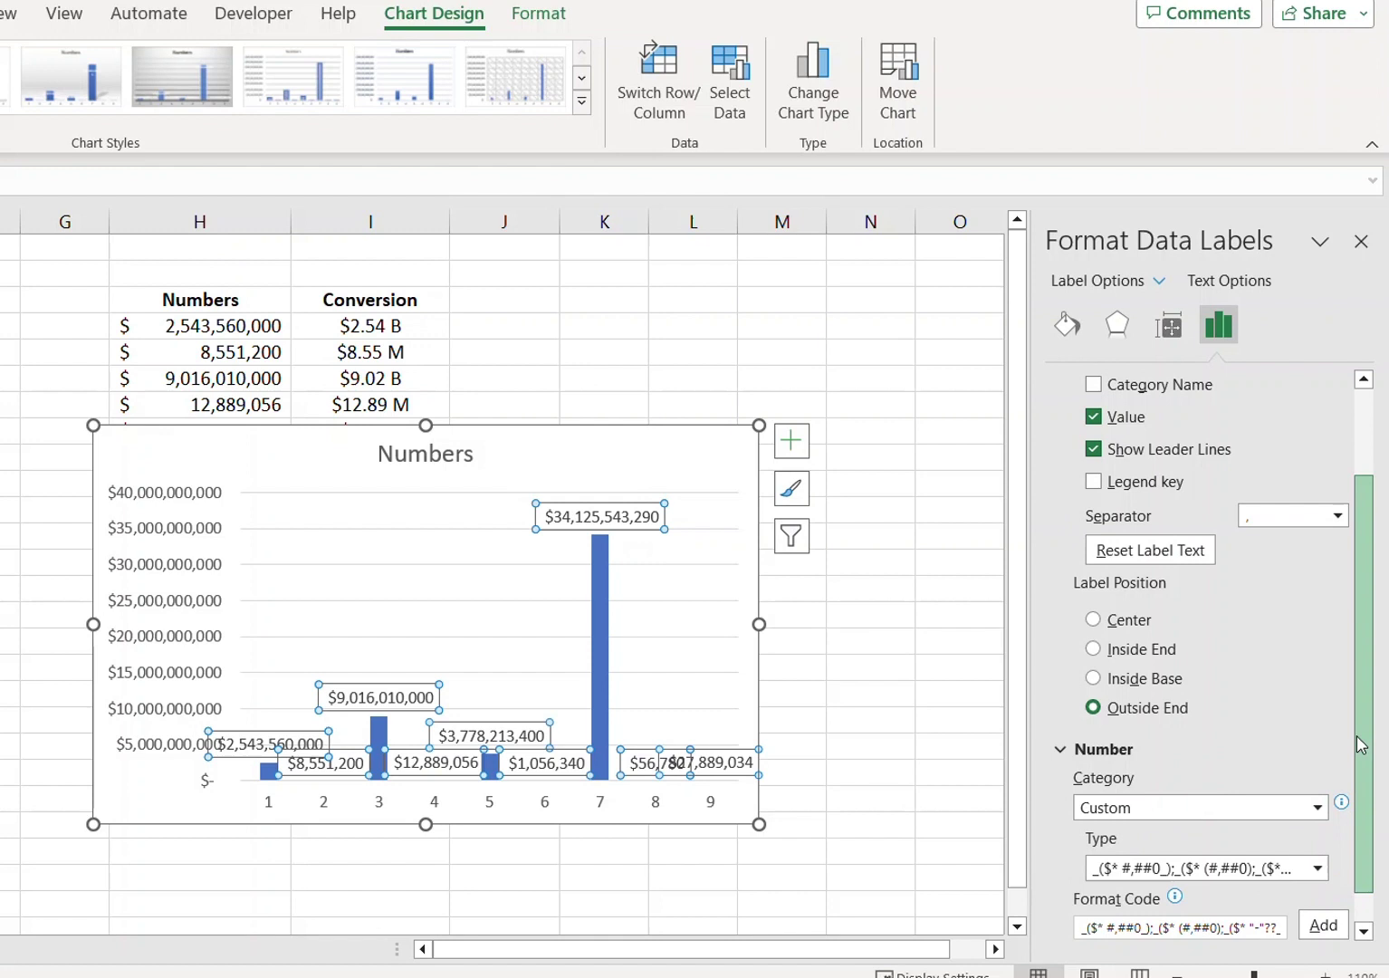
{"action": "scroll", "coordinate": [1349, 742], "scroll_direction": "down", "scroll_amount": 1}
{"action": "left_click", "coordinate": [1264, 891]}
{"action": "key", "text": "ctrl+a"}
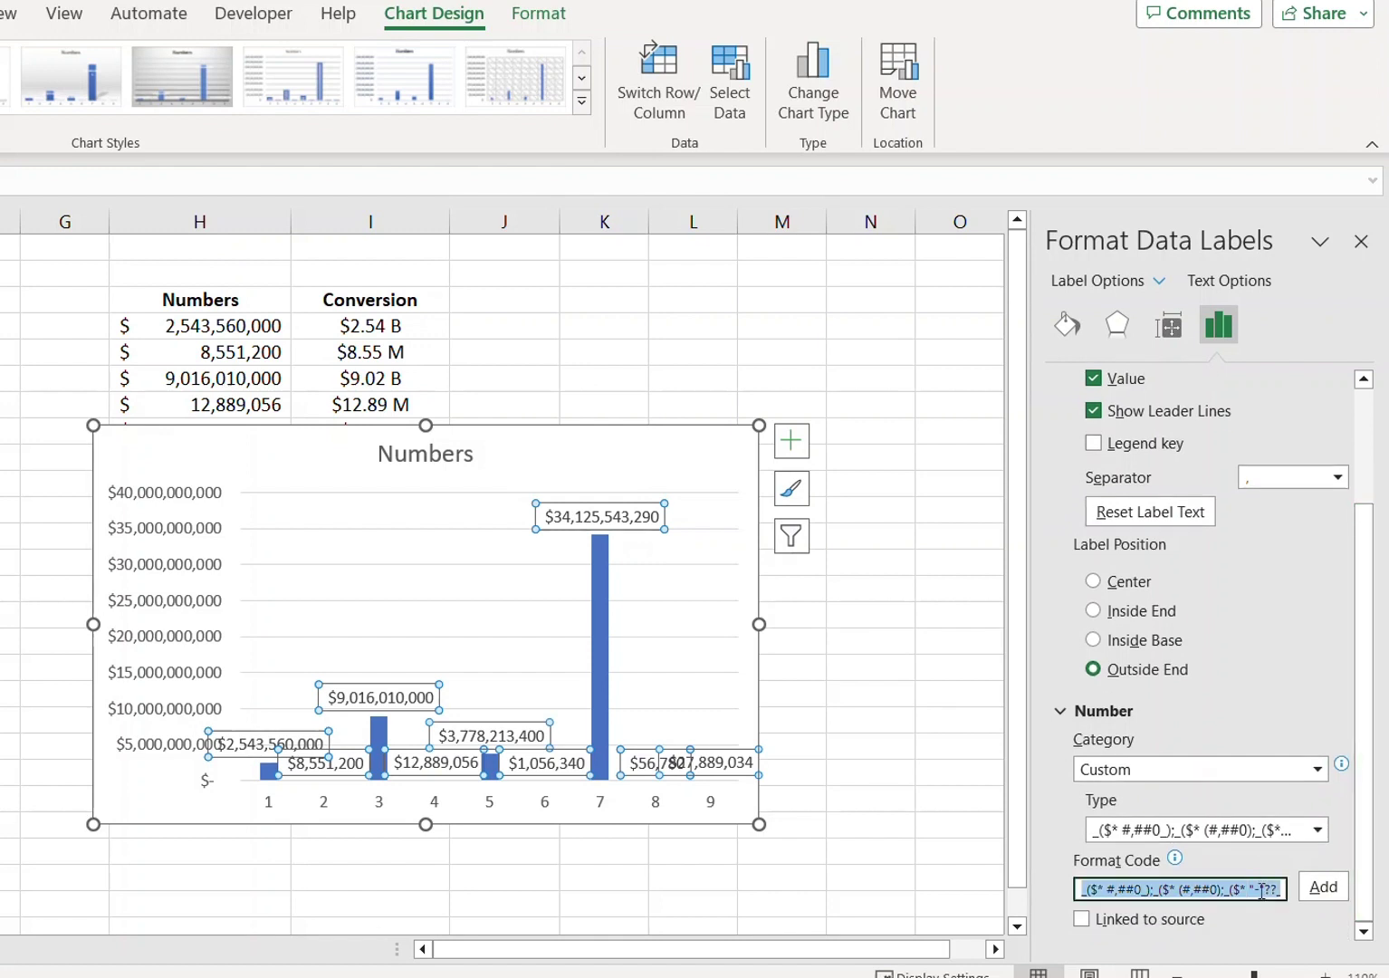
{"action": "type", "text": "[<999950000]$0.00,,\" M\";$0.00,,,\" B\""}
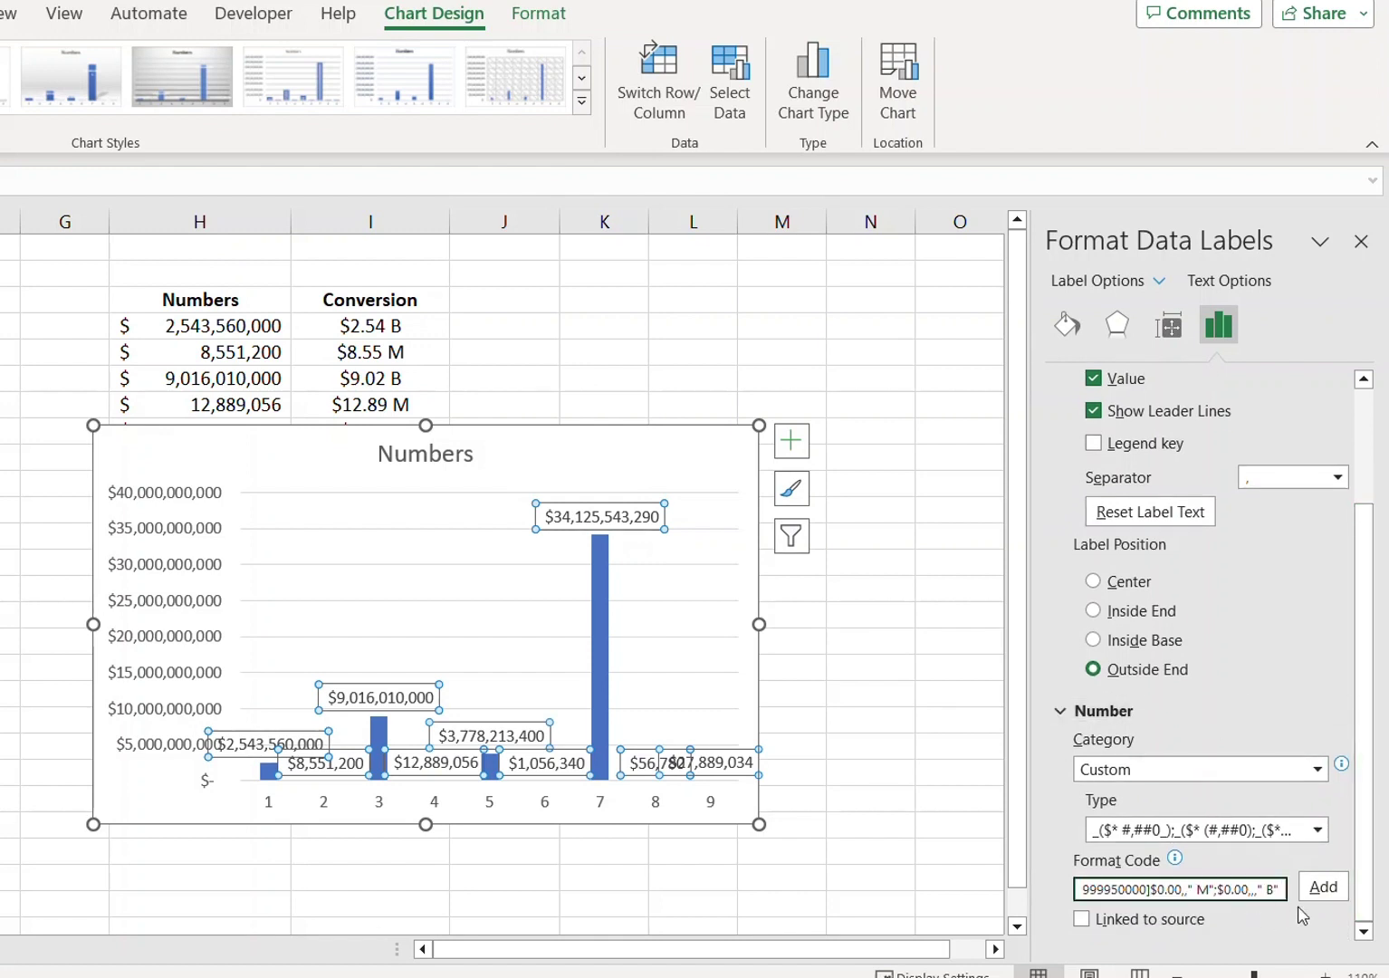
{"action": "left_click", "coordinate": [1320, 889]}
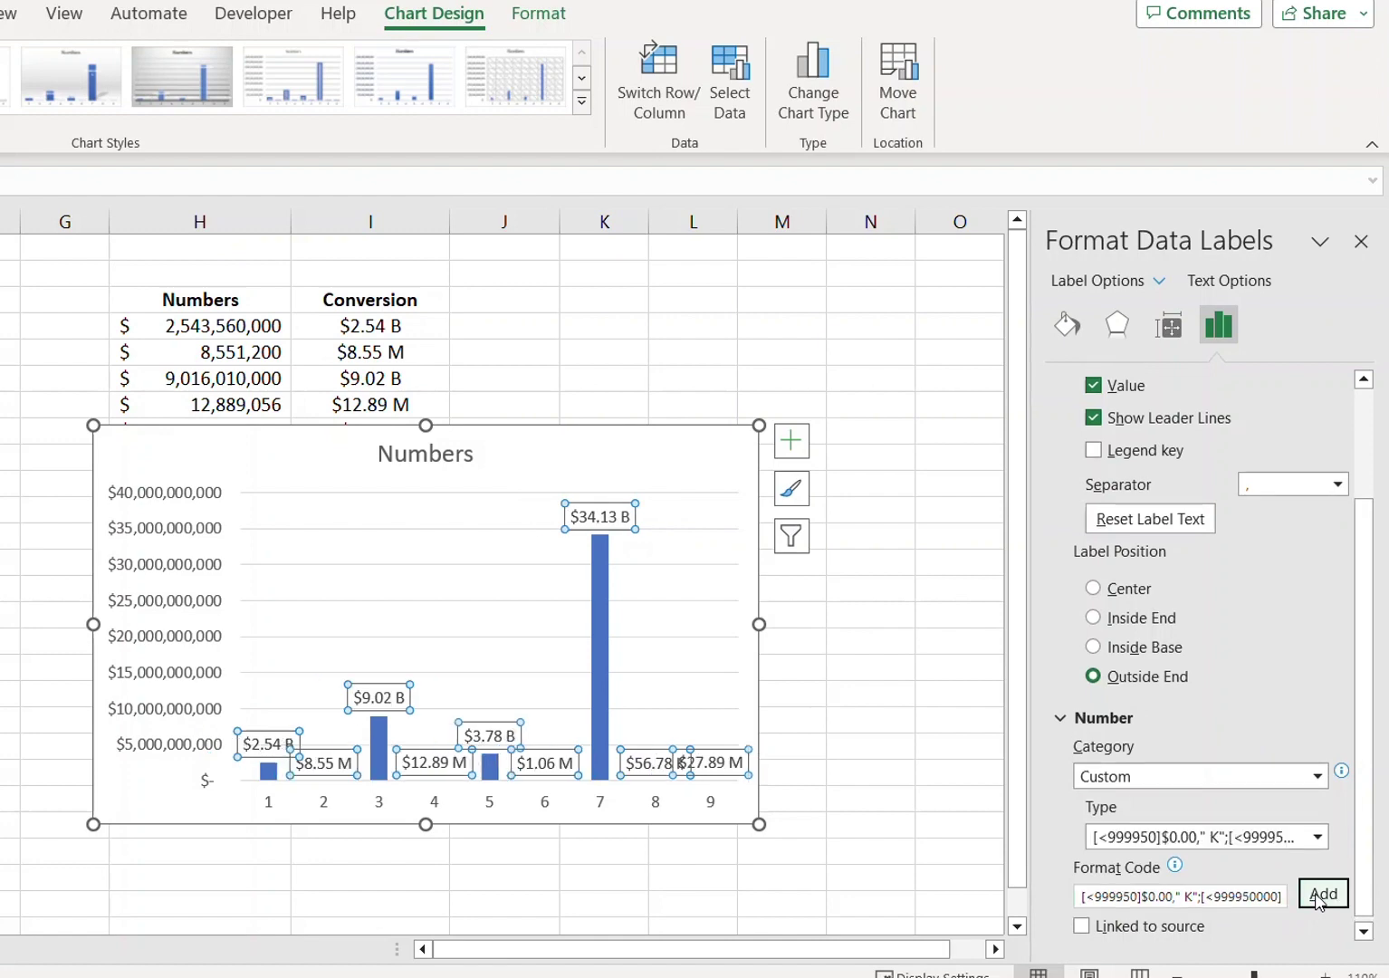
{"action": "left_click", "coordinate": [961, 803]}
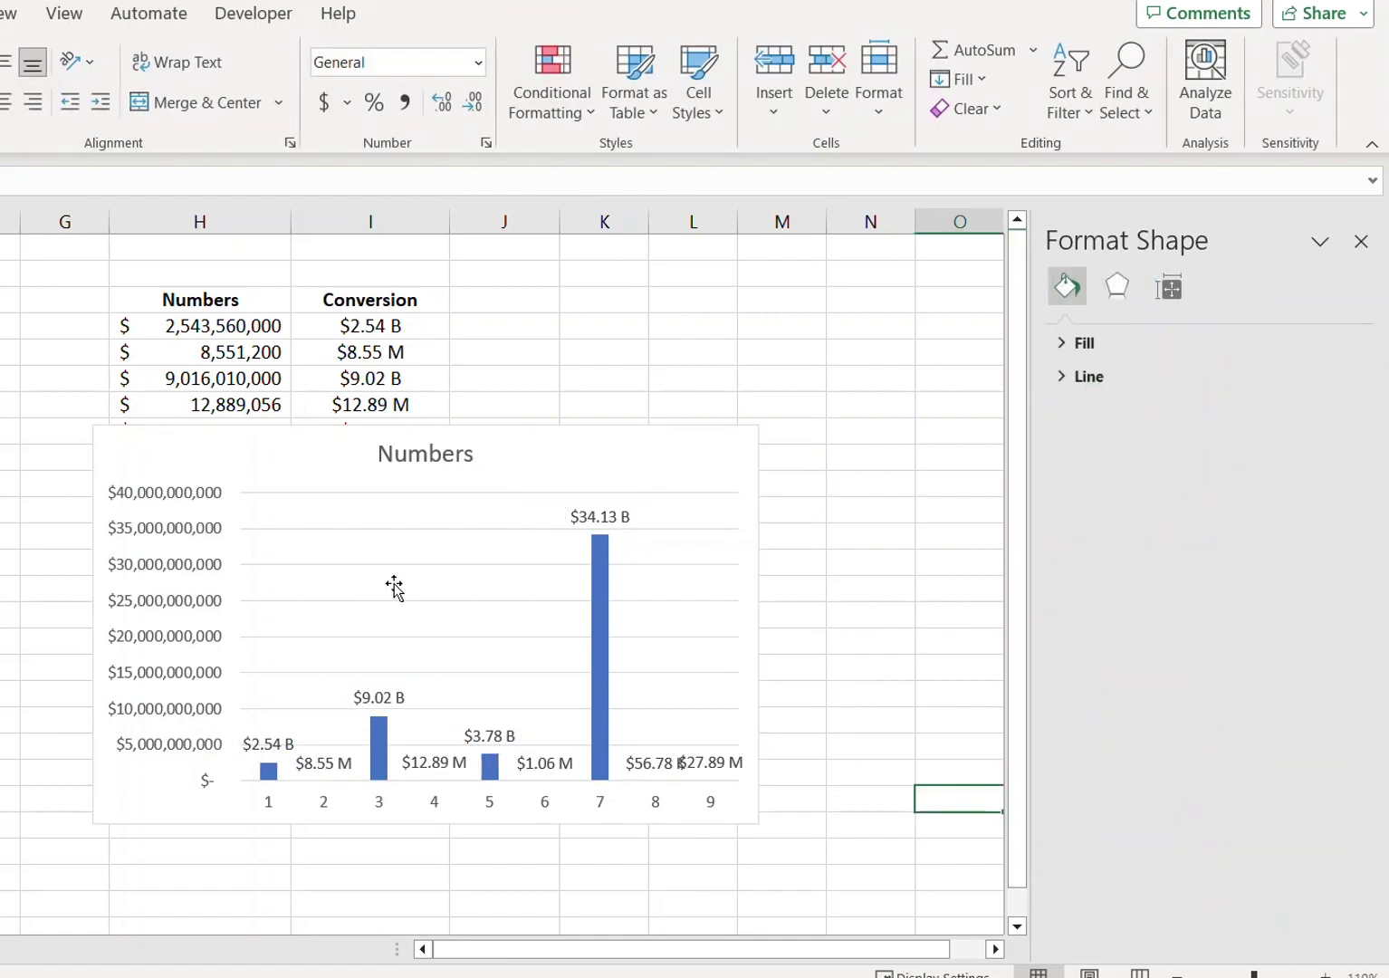
Delete the column chart from the sheet
{"action": "left_click", "coordinate": [546, 431]}
{"action": "key", "text": "Delete"}
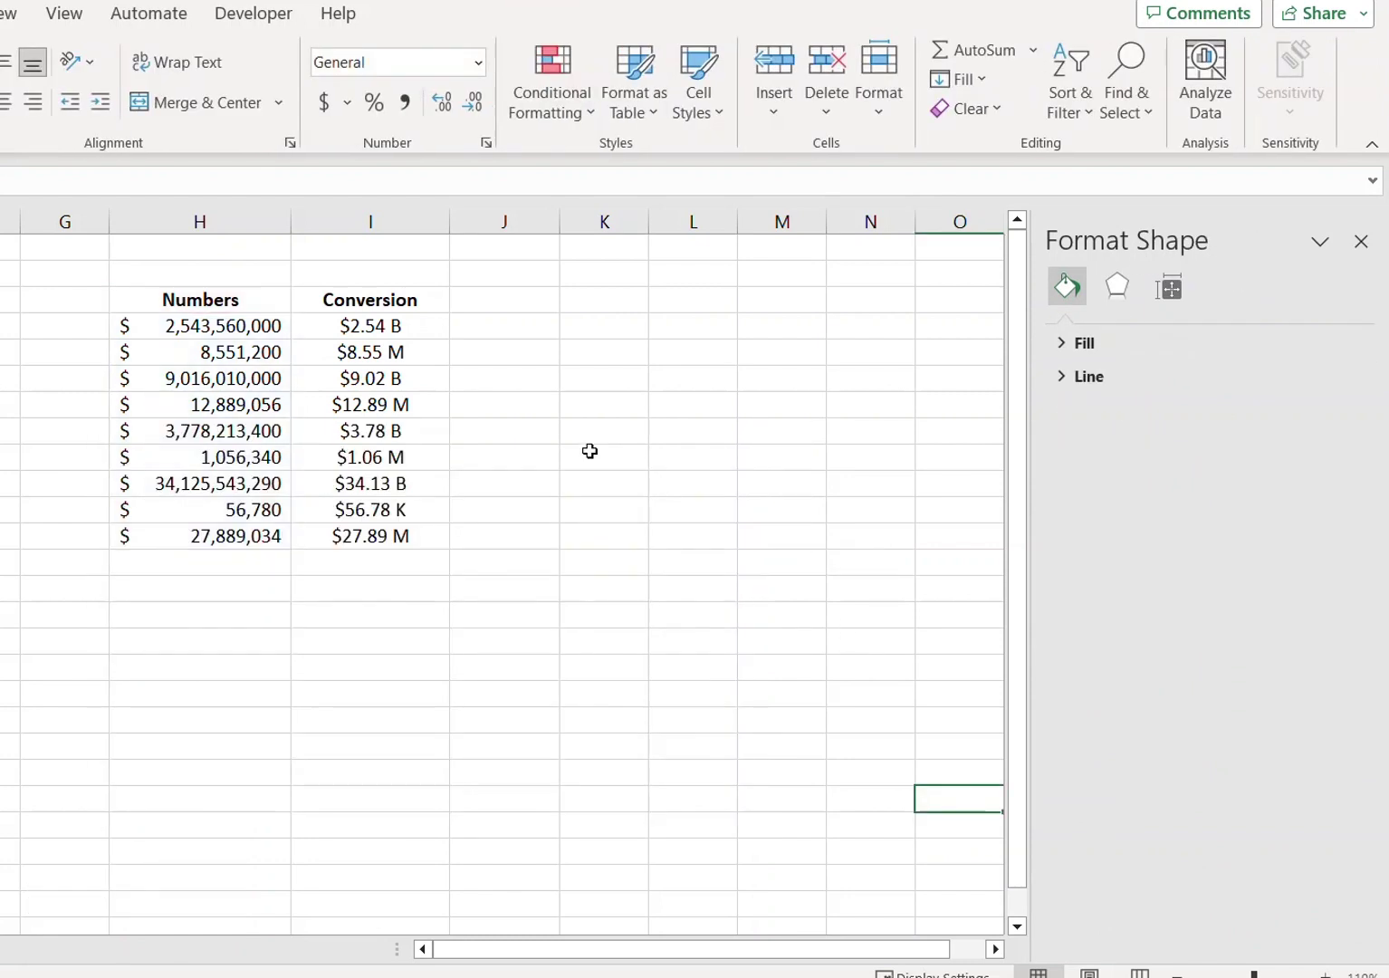
{"action": "left_click", "coordinate": [507, 426]}
{"action": "key", "text": "Up"}
{"action": "key", "text": "Up"}
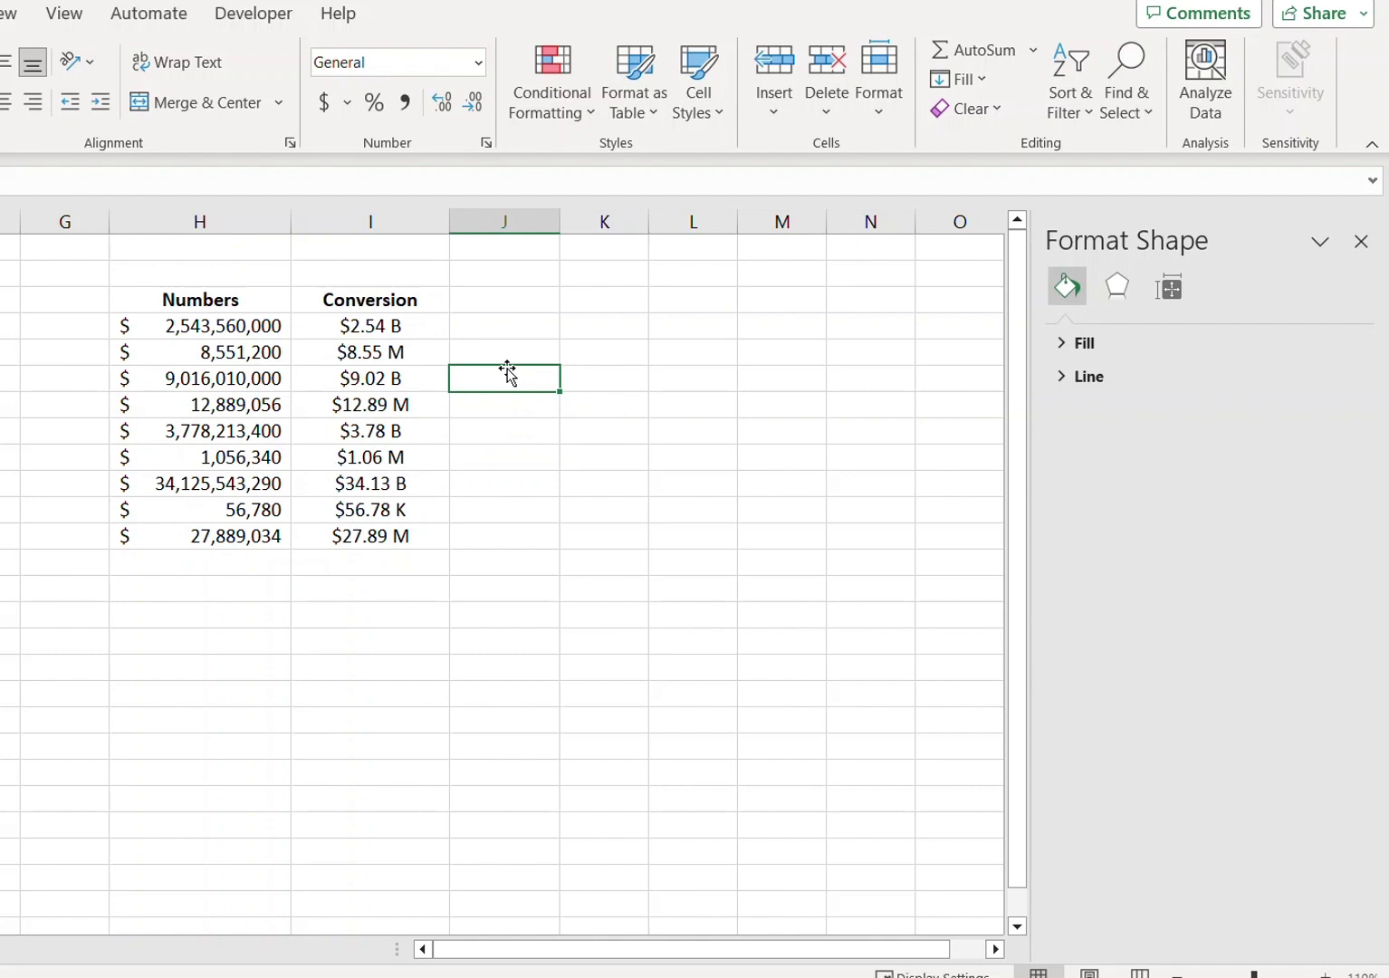
Select the Conversion and Numbers ranges, then pick cell J4 beside $2.54 B
{"action": "left_click_drag", "start_coordinate": [385, 301], "coordinate": [403, 539]}
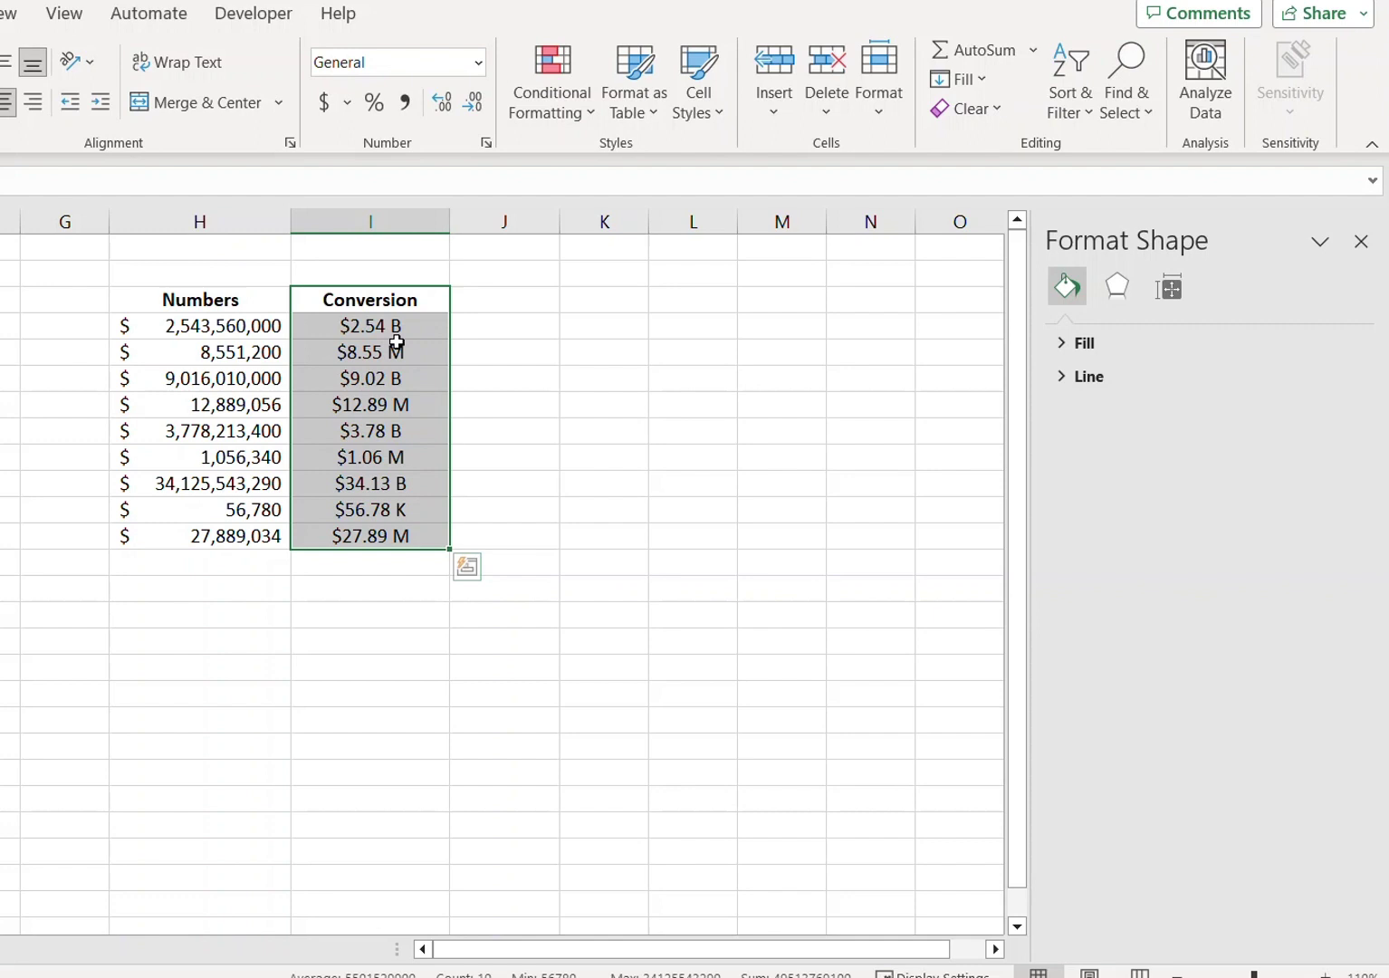
{"action": "left_click_drag", "start_coordinate": [235, 319], "coordinate": [227, 534]}
{"action": "left_click", "coordinate": [484, 425]}
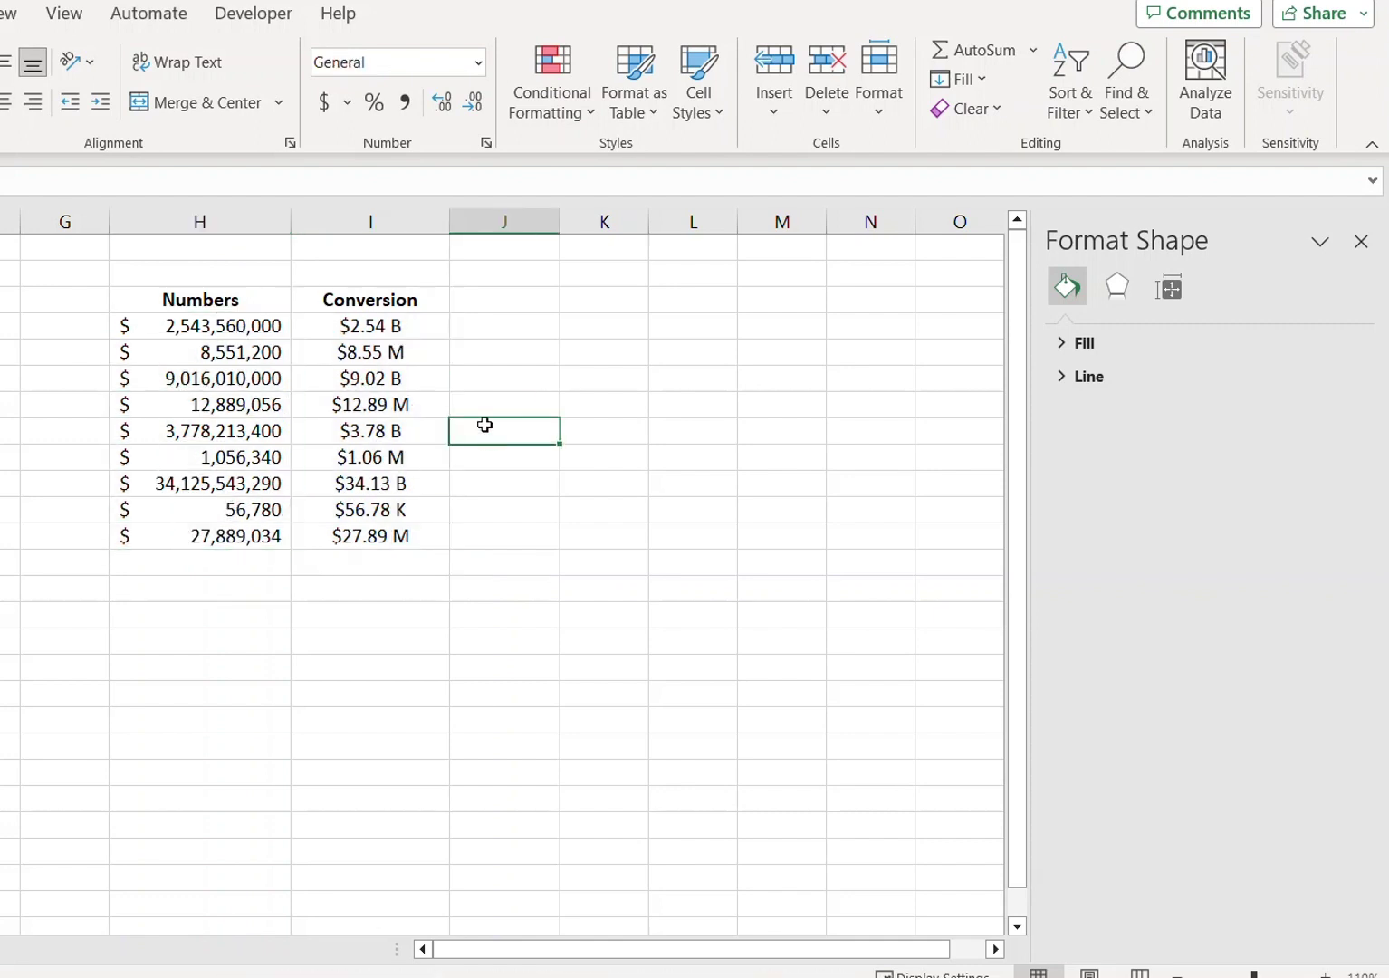
{"action": "left_click", "coordinate": [492, 324]}
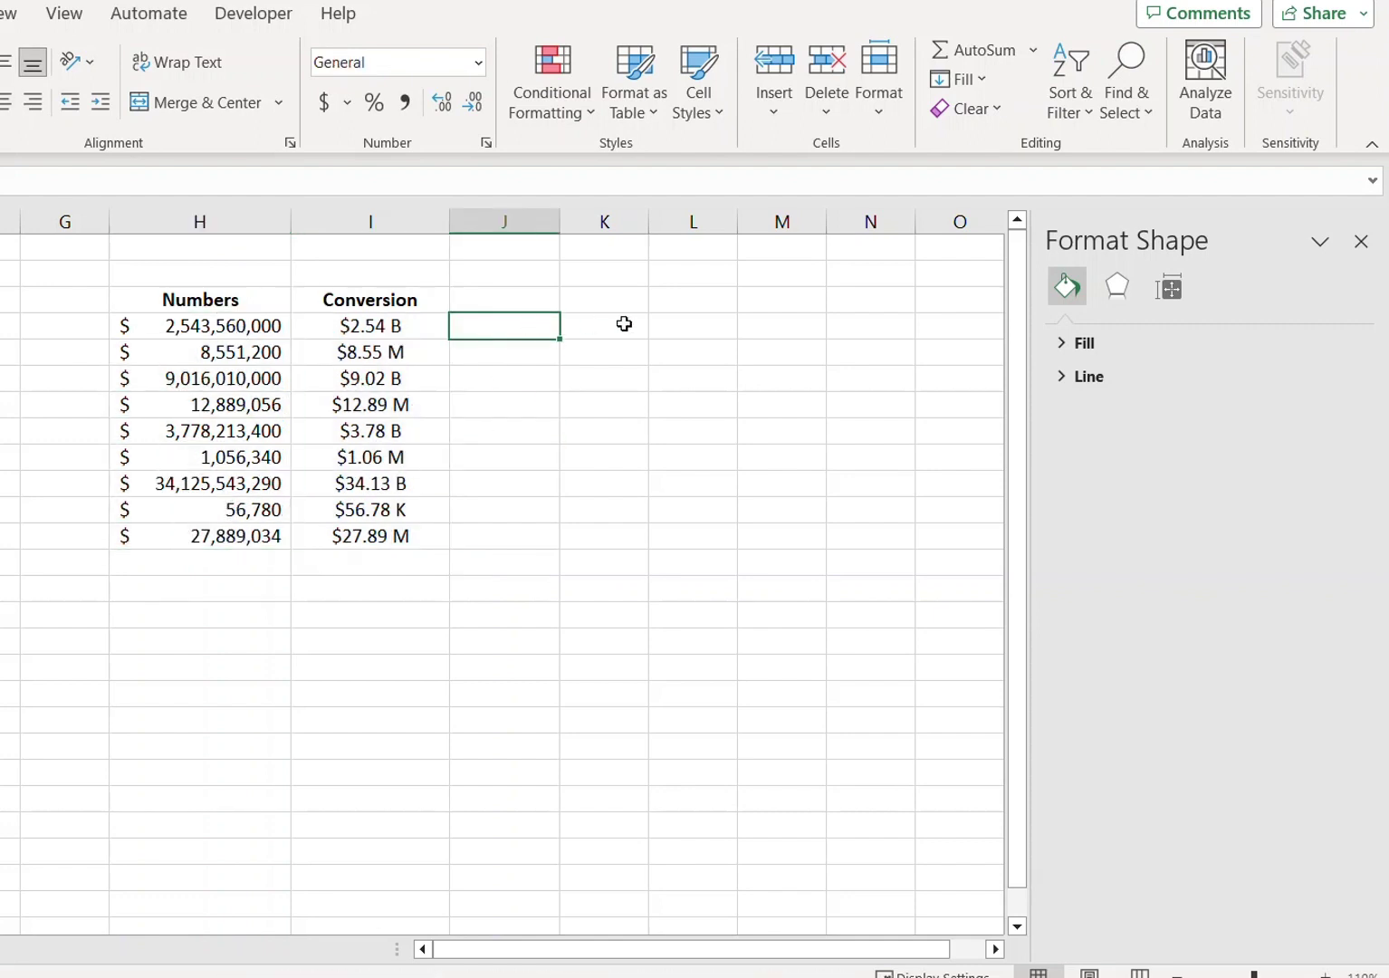
In J4, start the formula =IF(ISTEXT(I4),10^(LOOKUP(RIGHT(I4),{"B","K","M"},{9,3,6}))
{"action": "type", "text": "="}
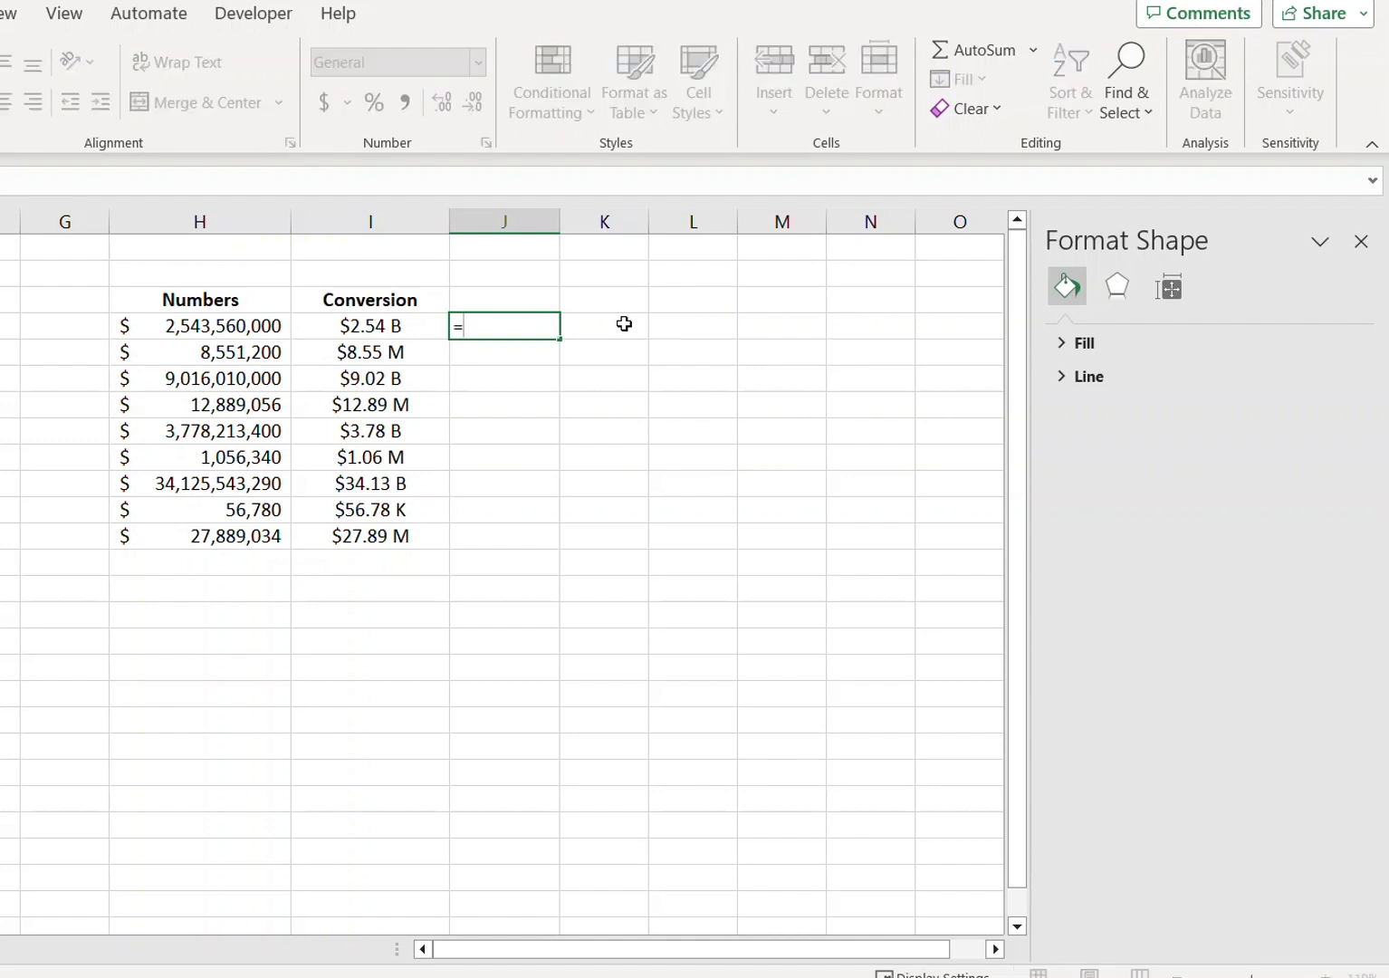
{"action": "type", "text": "if"}
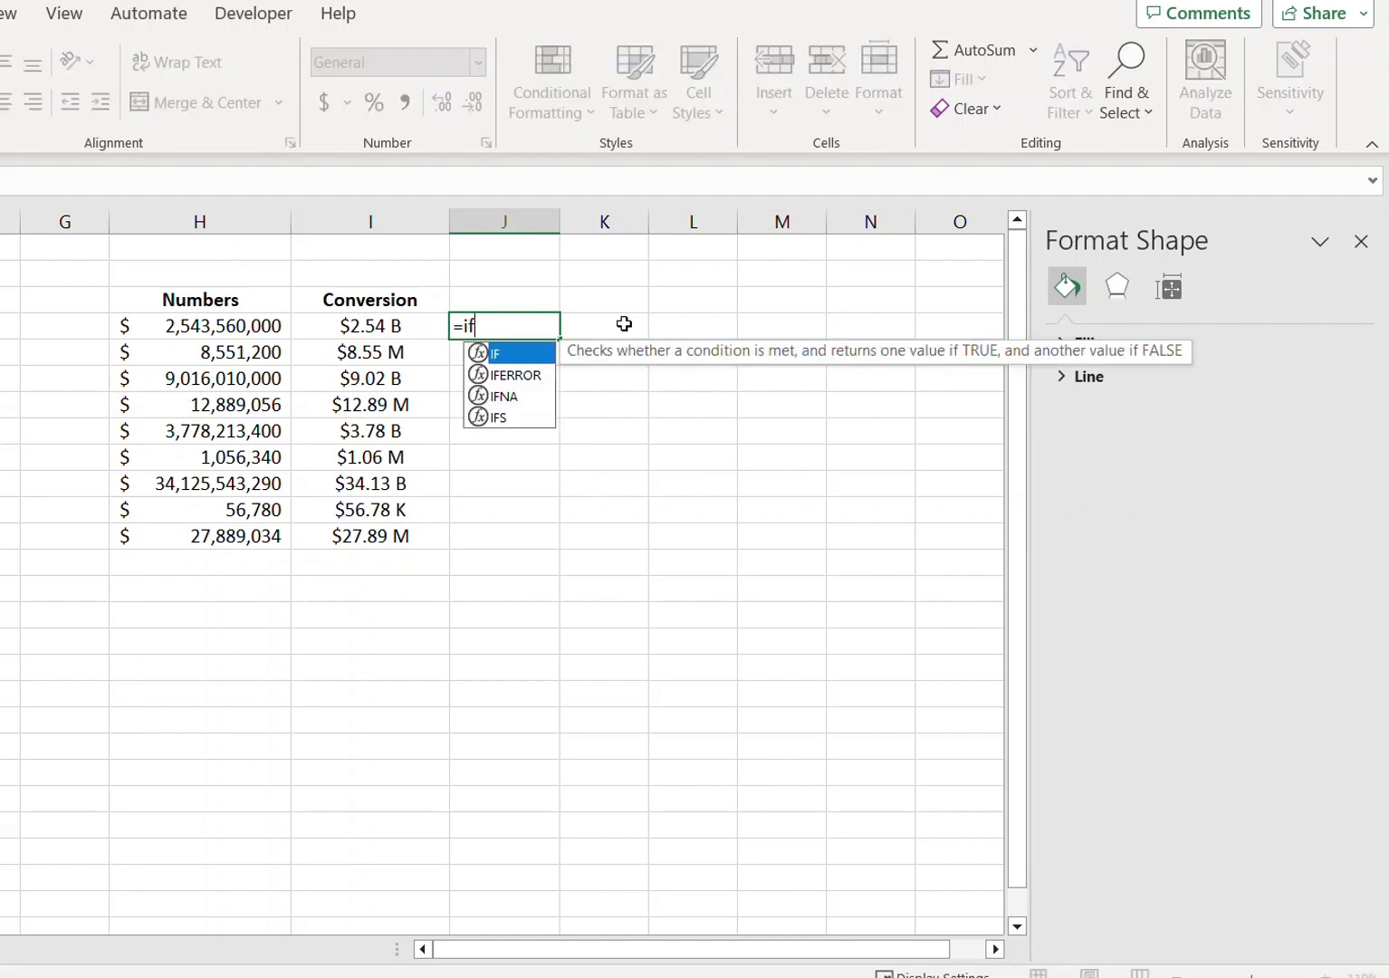
{"action": "key", "text": "Tab"}
{"action": "type", "text": "iste"}
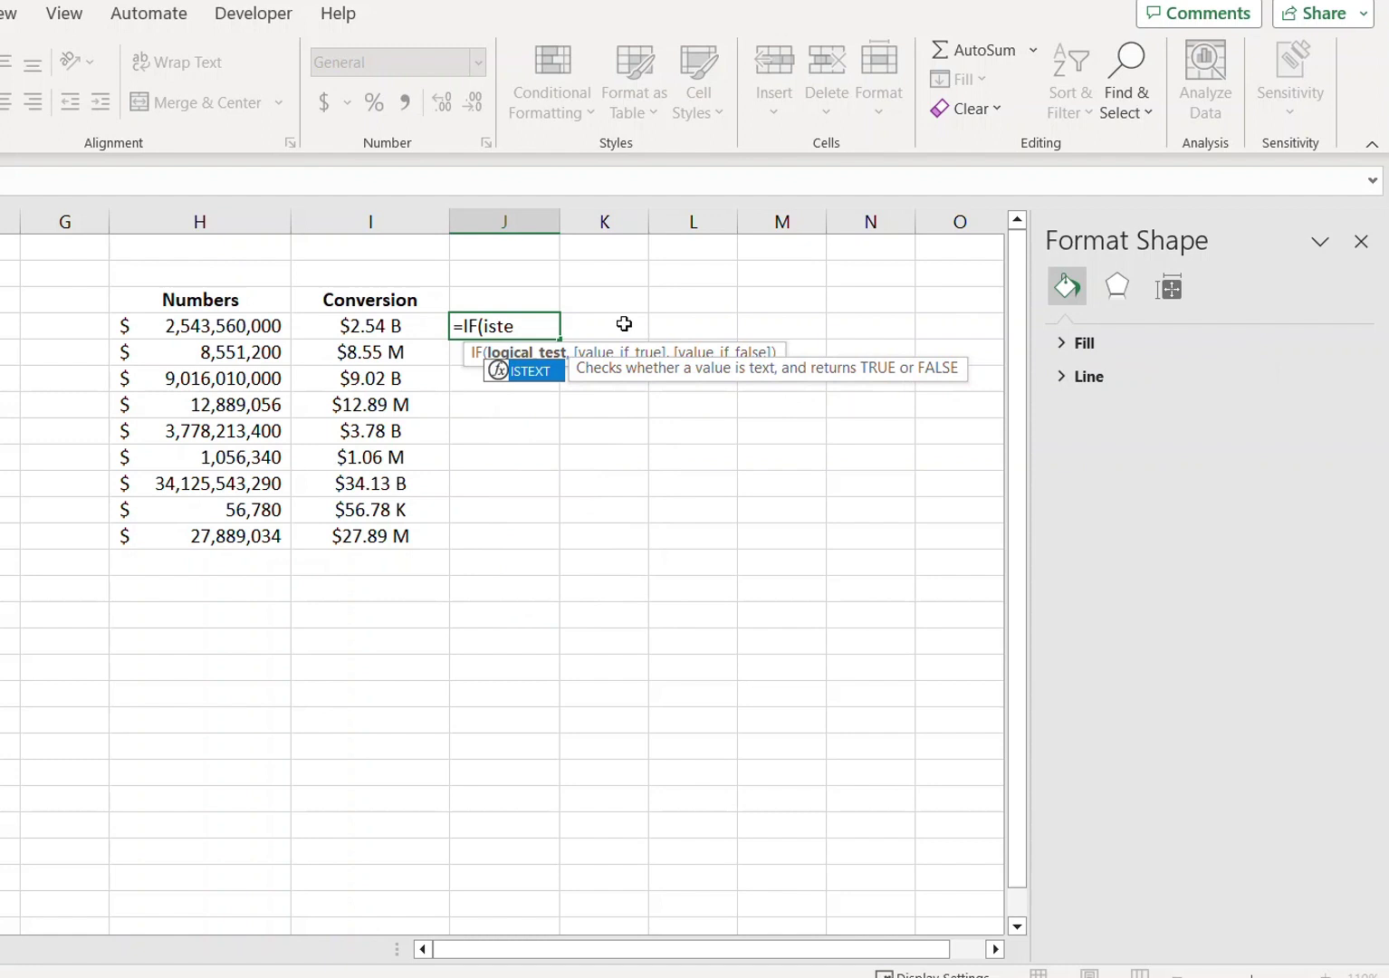
{"action": "type", "text": "xt("}
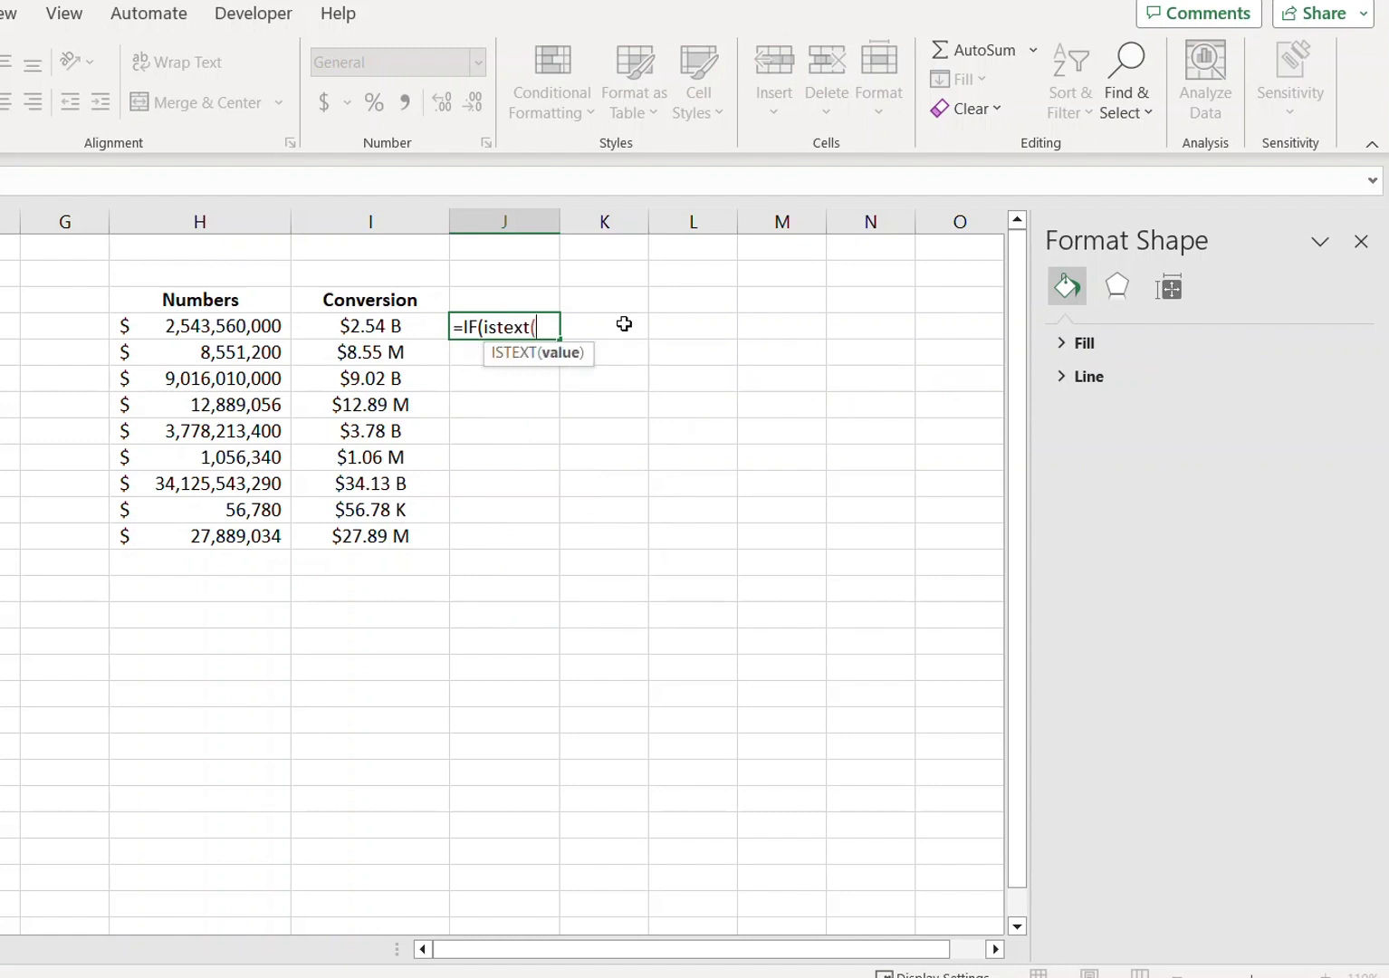
{"action": "left_click", "coordinate": [369, 327]}
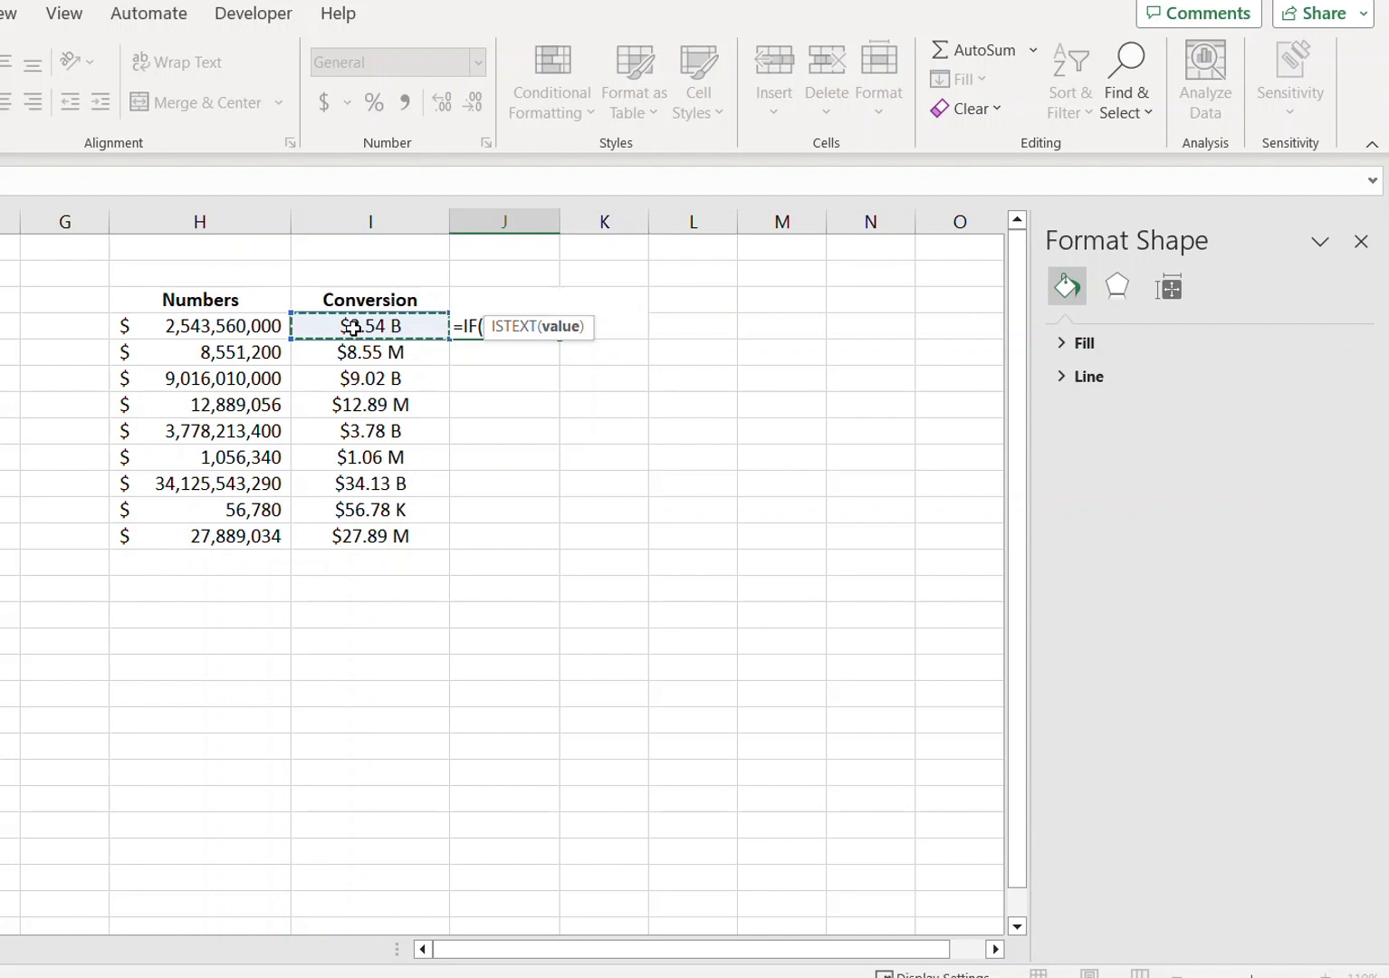
{"action": "type", "text": "),10"}
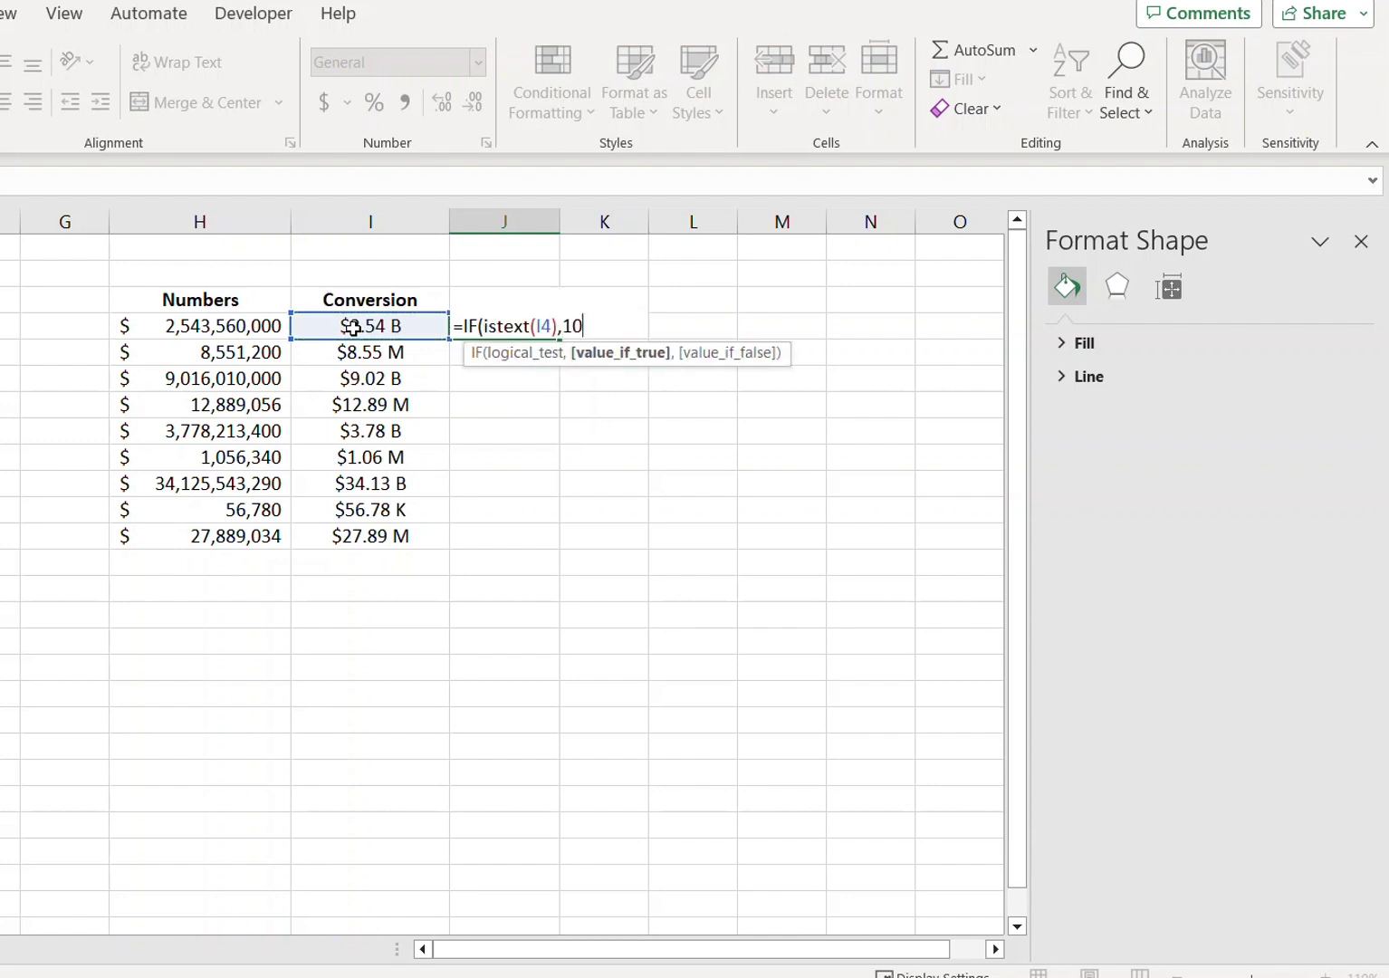
{"action": "type", "text": "^(lookup"}
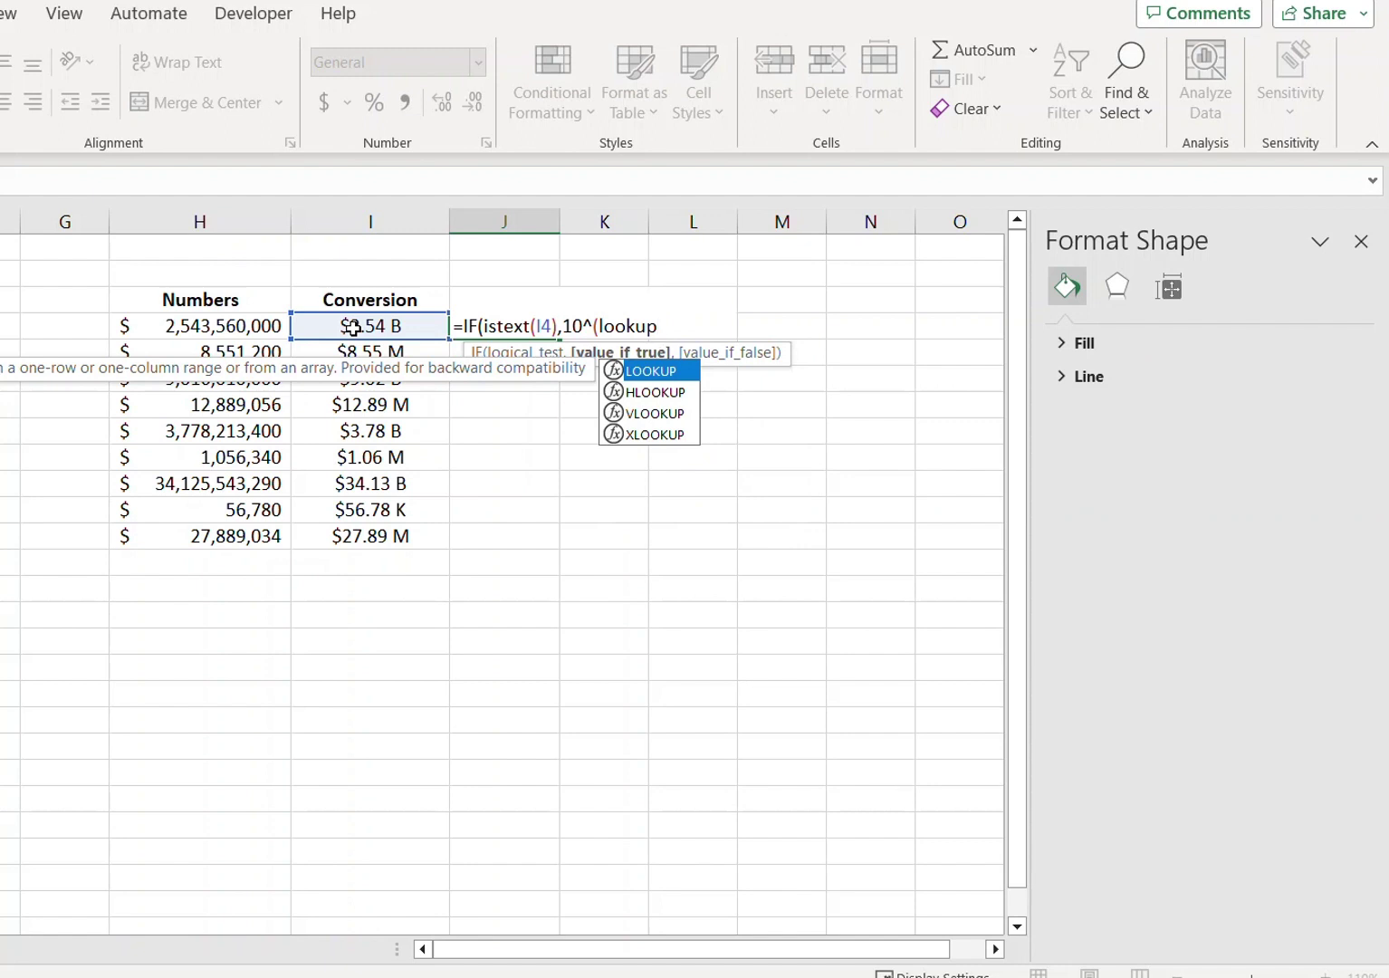
{"action": "type", "text": "(right("}
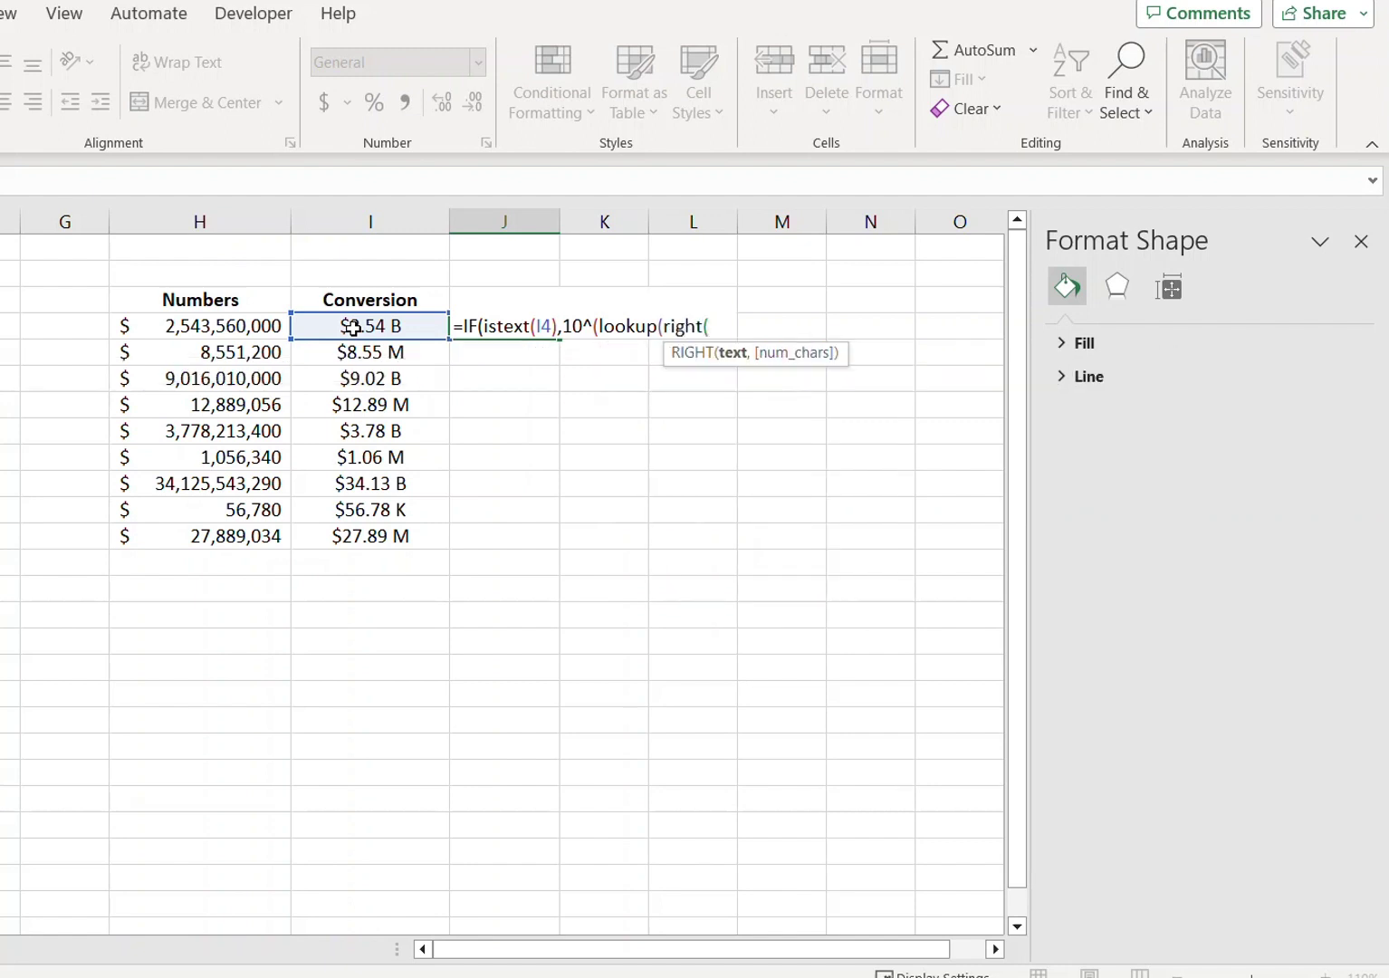
{"action": "left_click", "coordinate": [352, 327]}
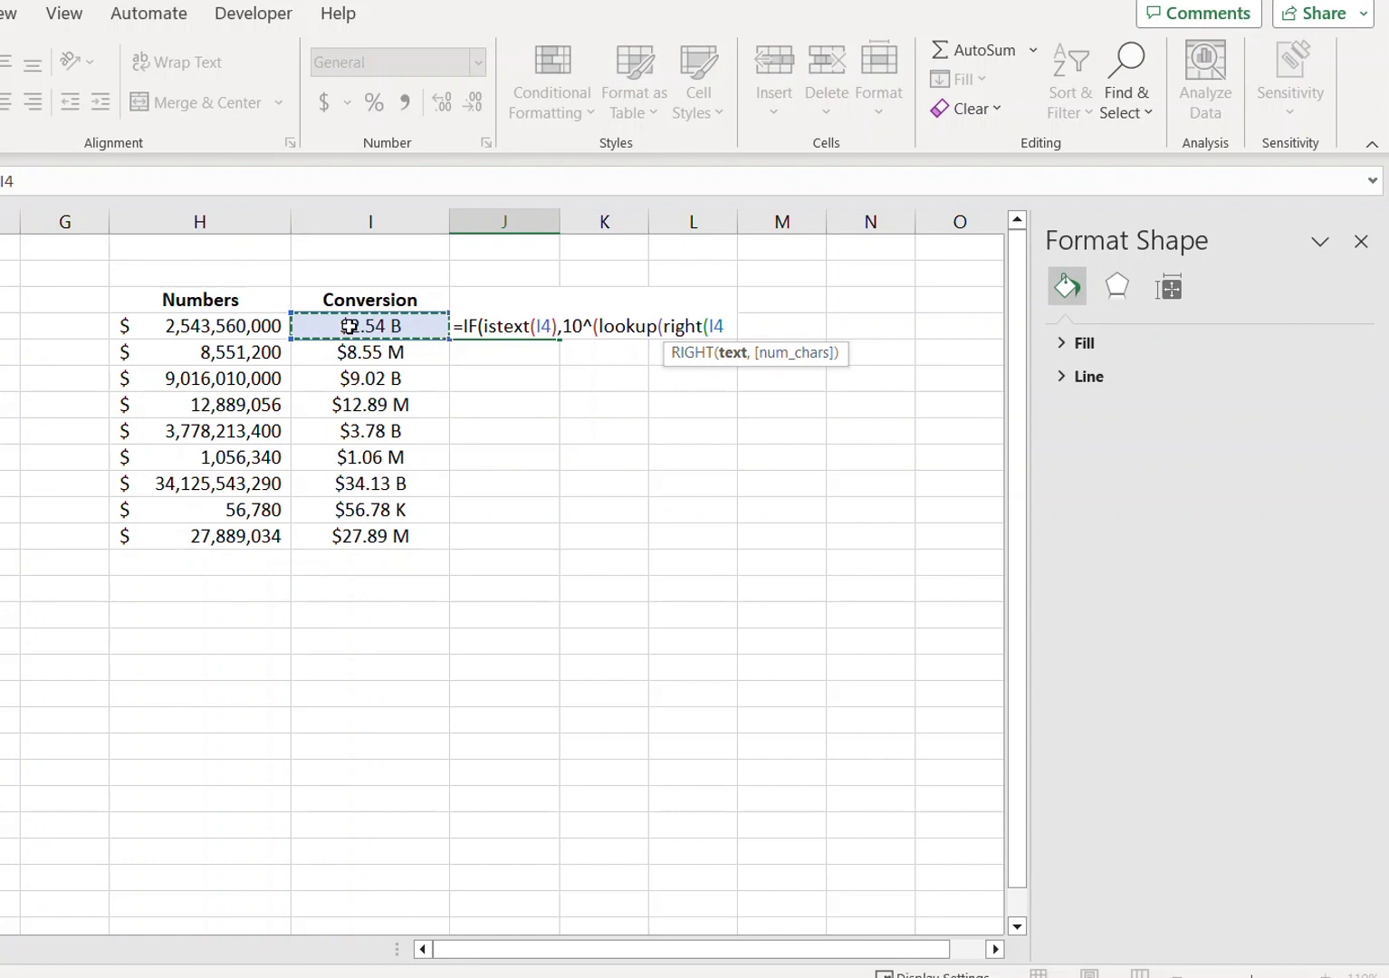
{"action": "type", "text": "),{"}
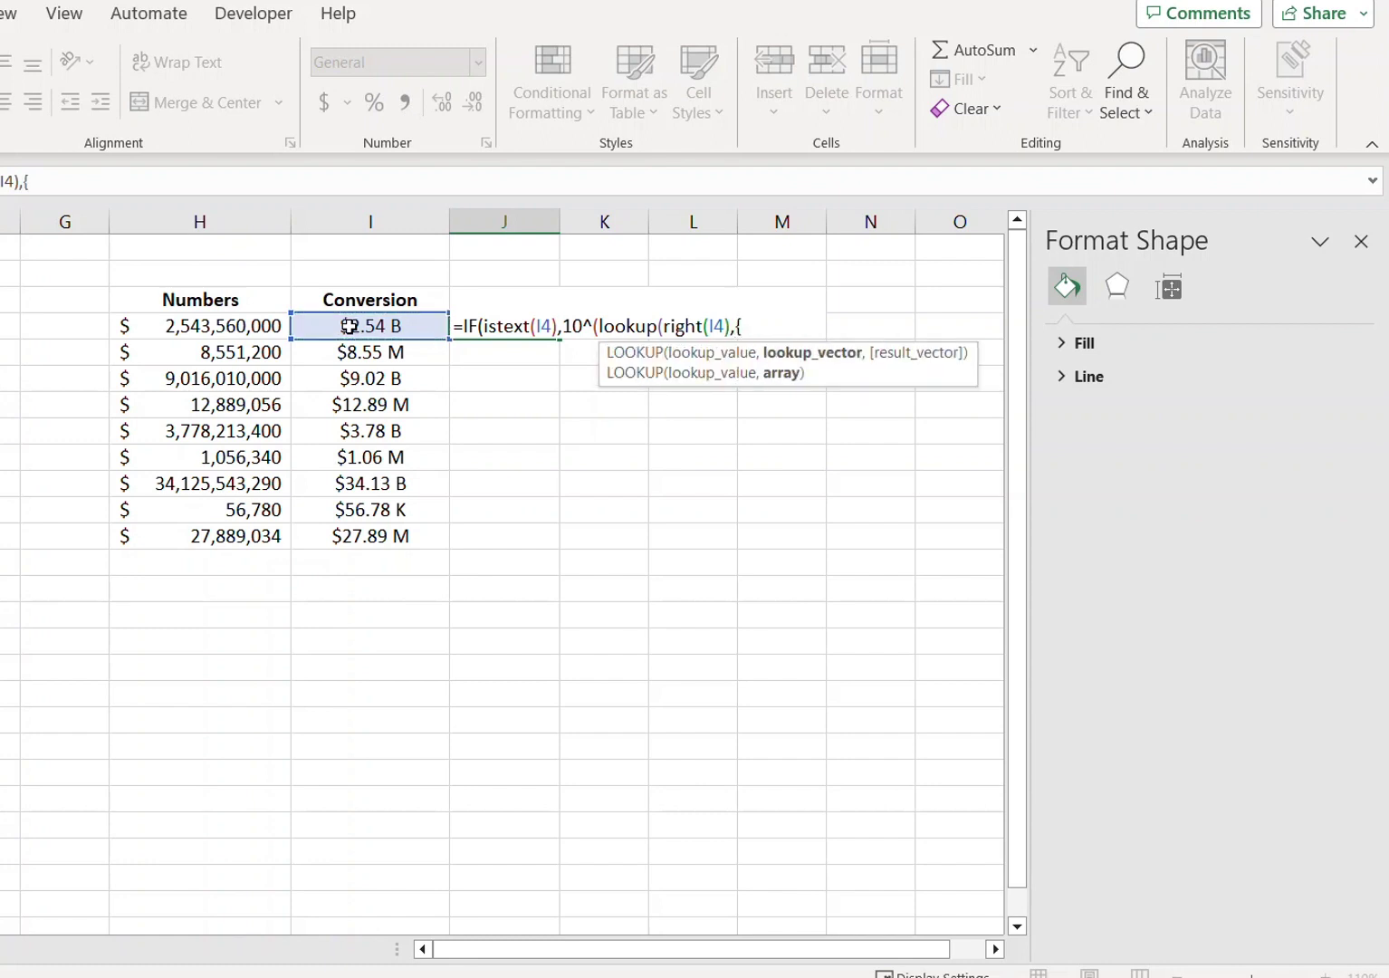
{"action": "type", "text": "\"B\",\"K\"m"}
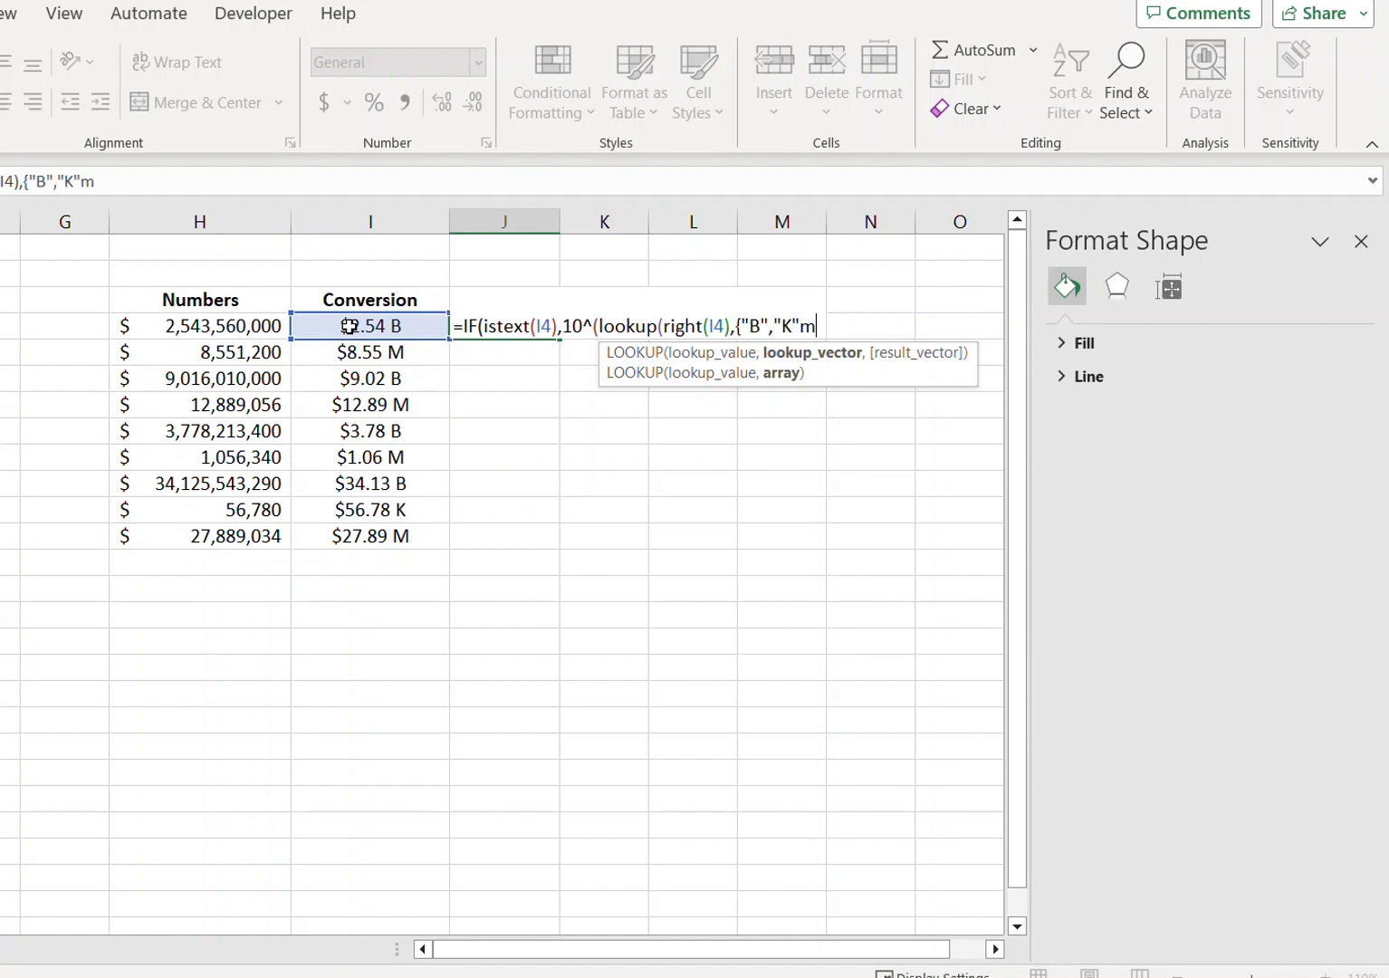
{"action": "key", "text": "BackSpace"}
{"action": "type", "text": ",\"M\"}"}
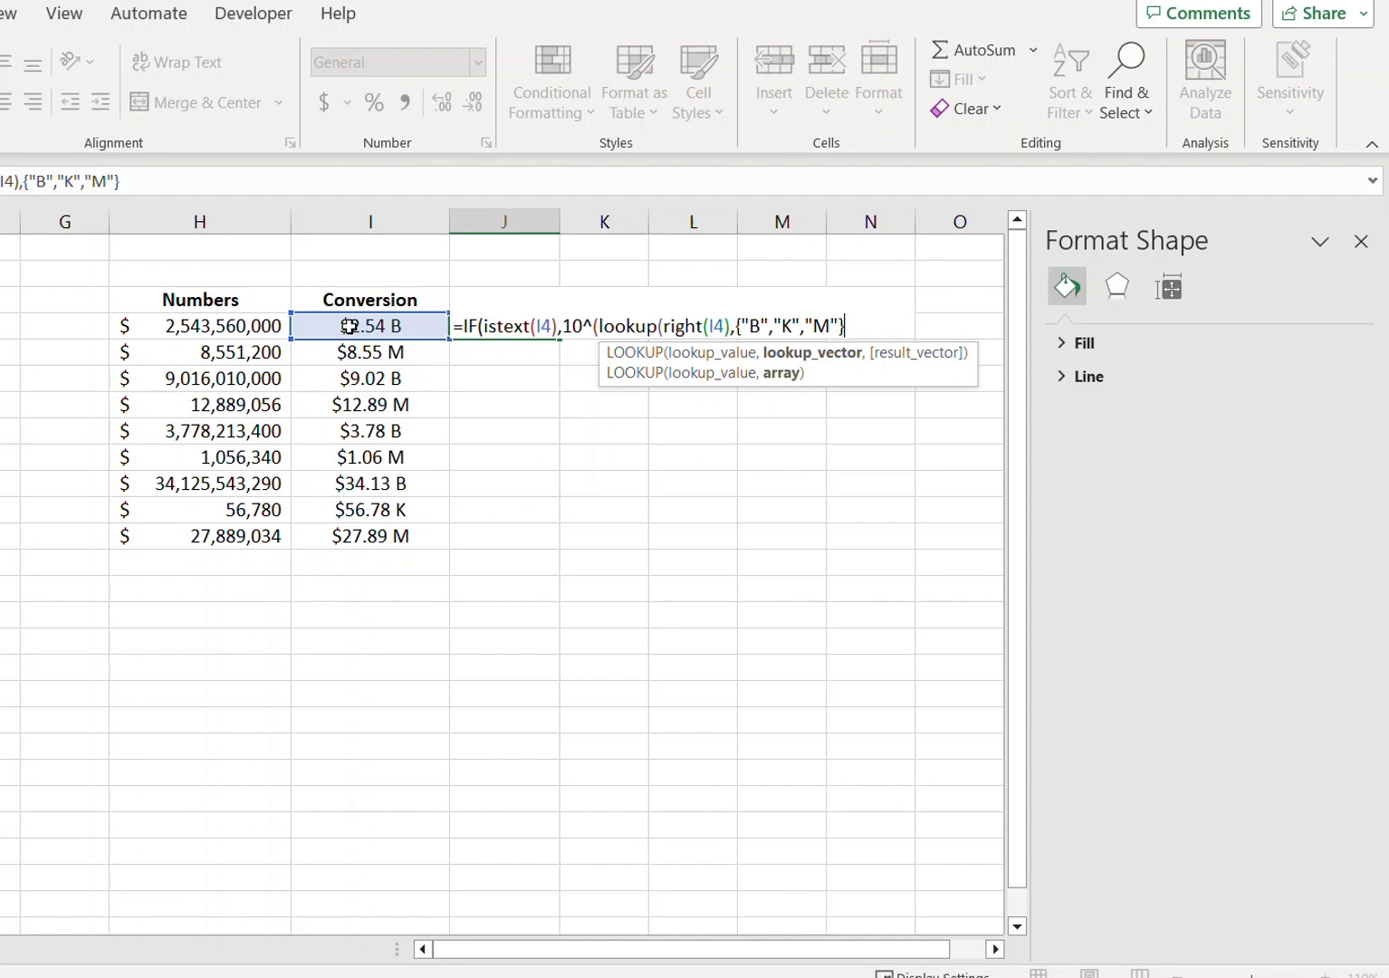
{"action": "type", "text": ",{"}
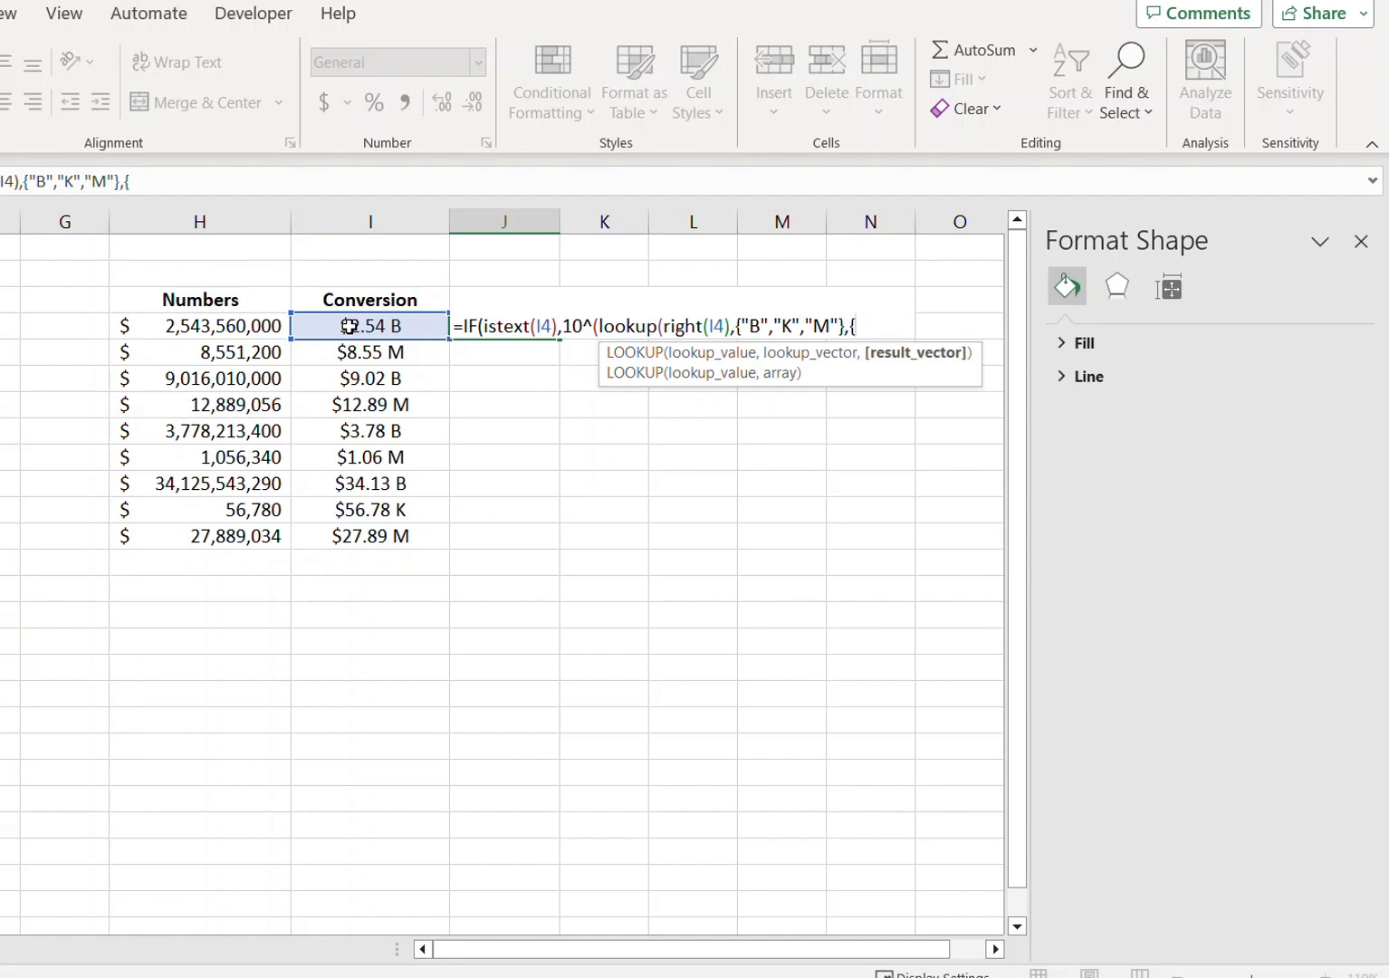
{"action": "type", "text": "9,3,6}))"}
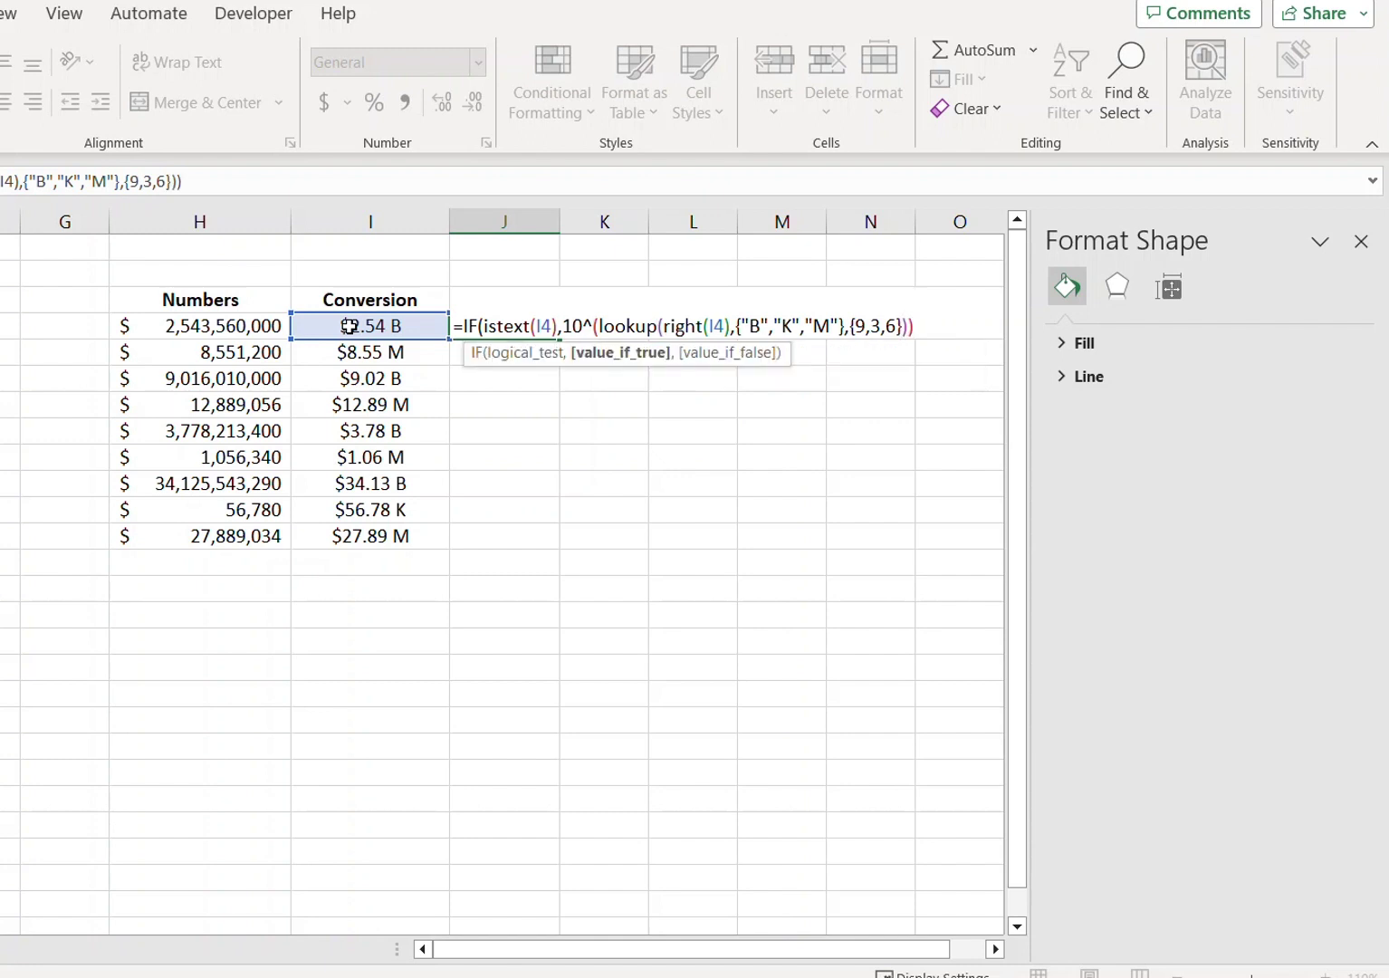
{"action": "type", "text": "*left"}
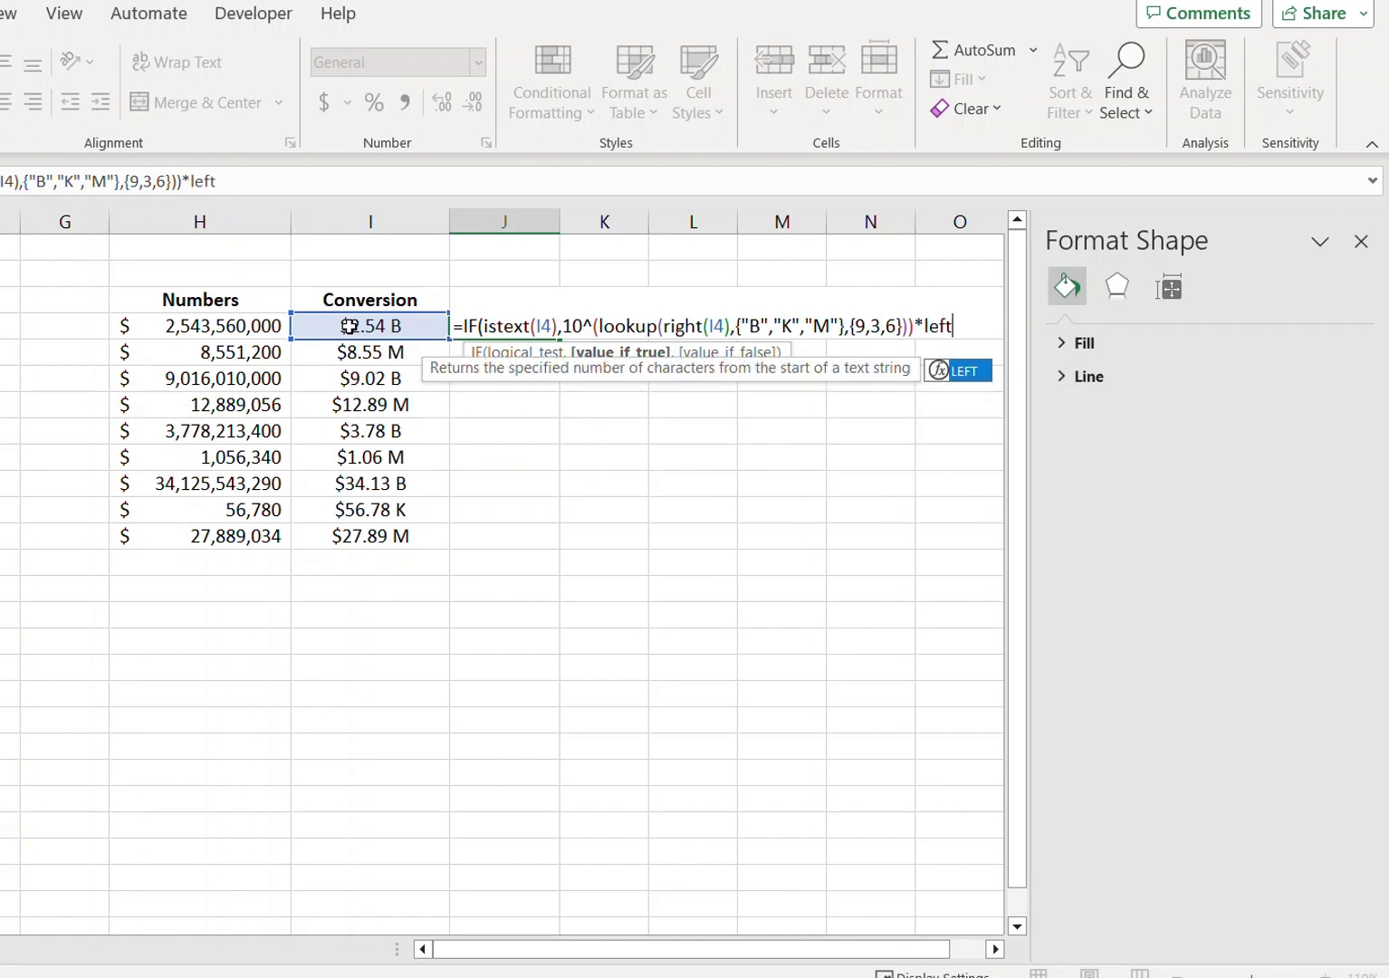
{"action": "type", "text": "("}
{"action": "left_click", "coordinate": [347, 326]}
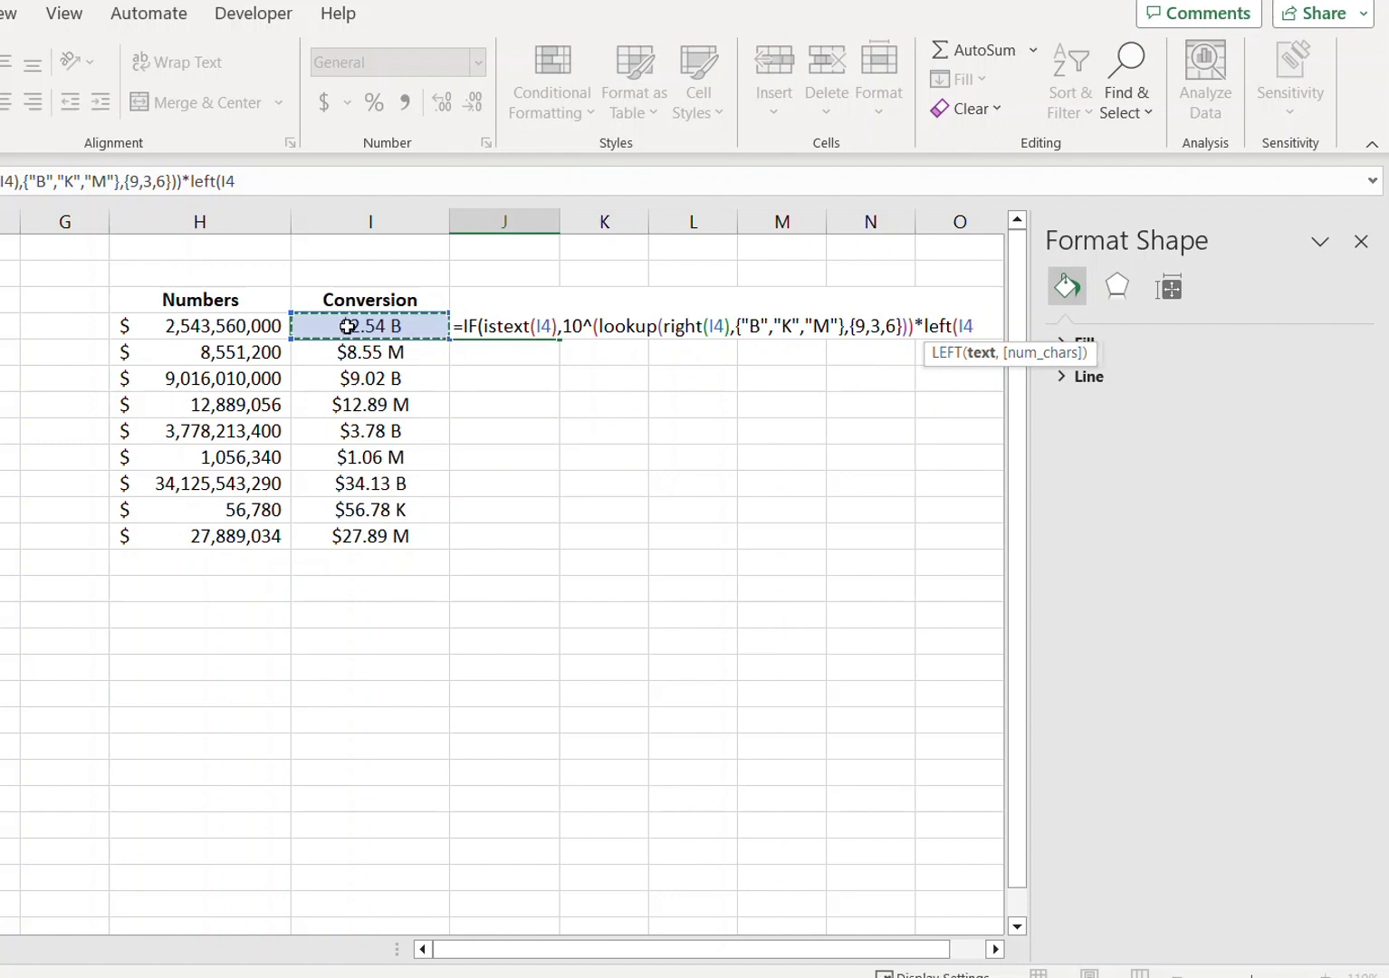
{"action": "type", "text": ",len("}
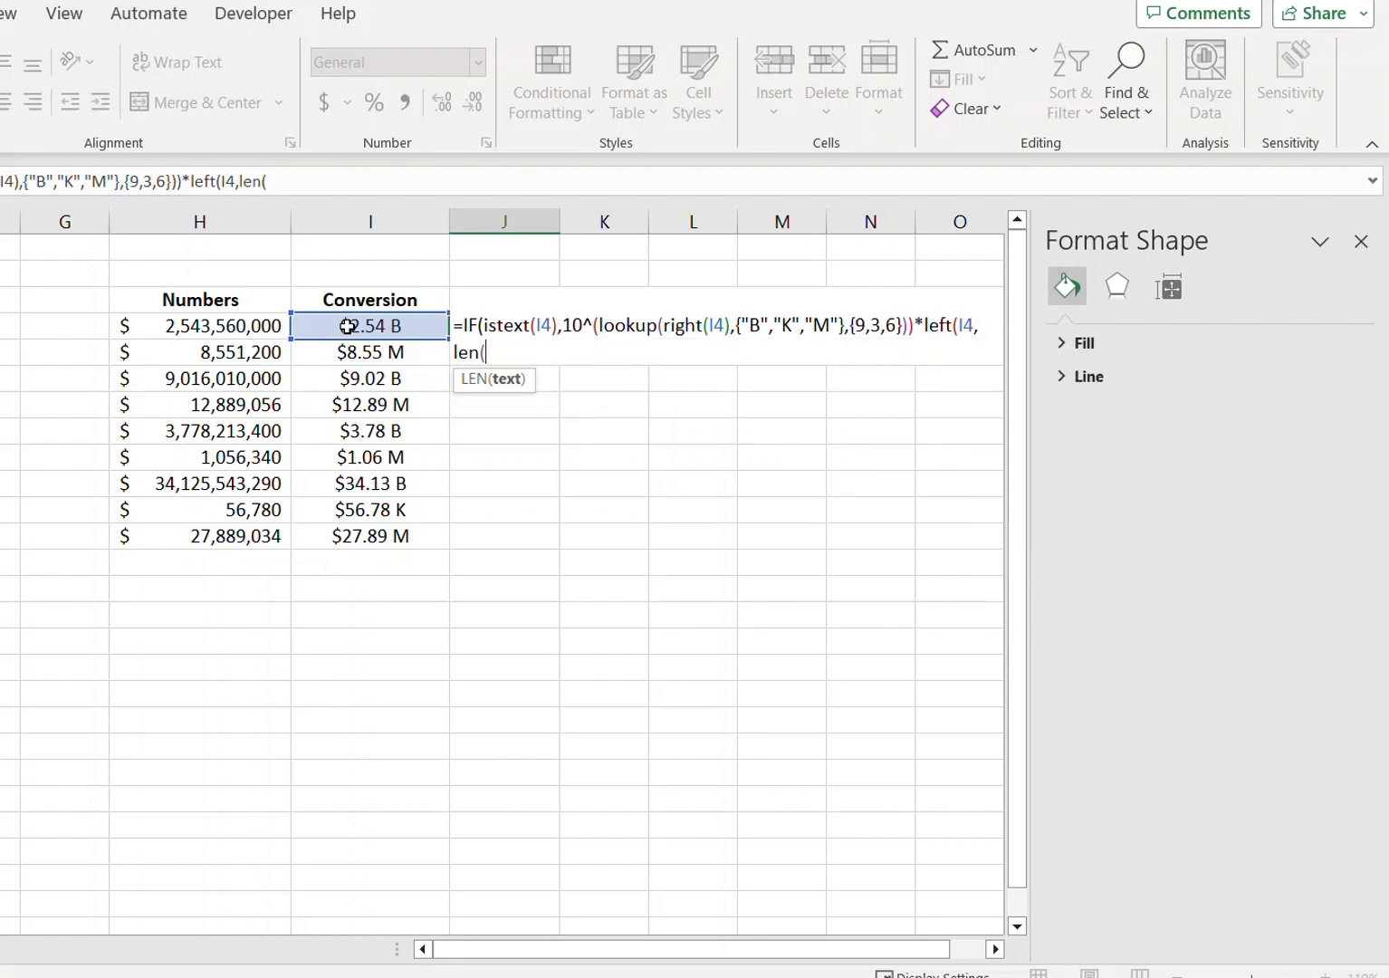
{"action": "left_click", "coordinate": [346, 326]}
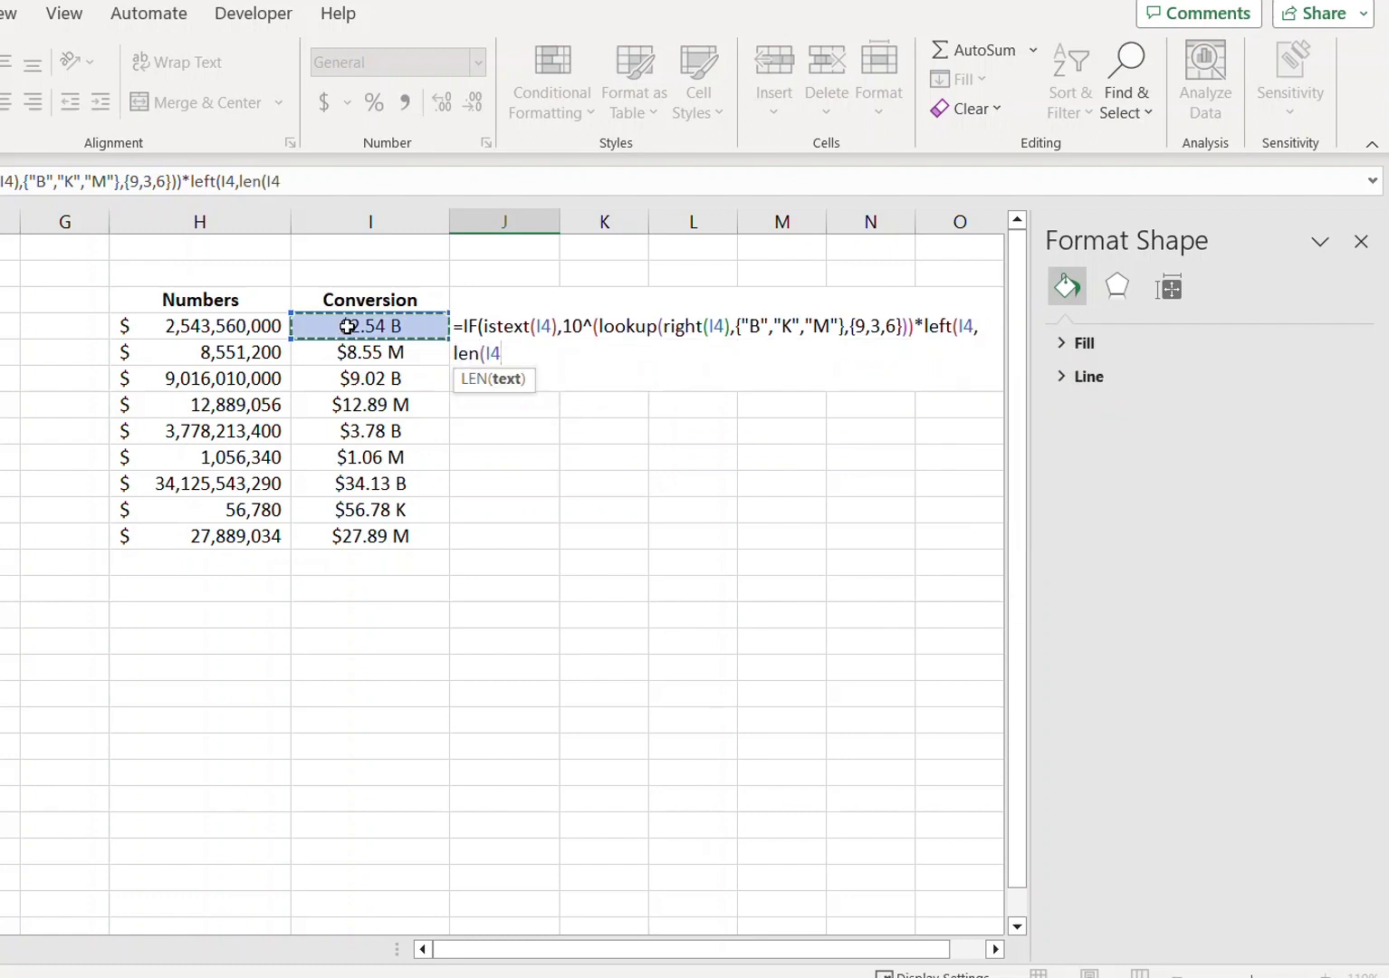
{"action": "type", "text": ")-1"}
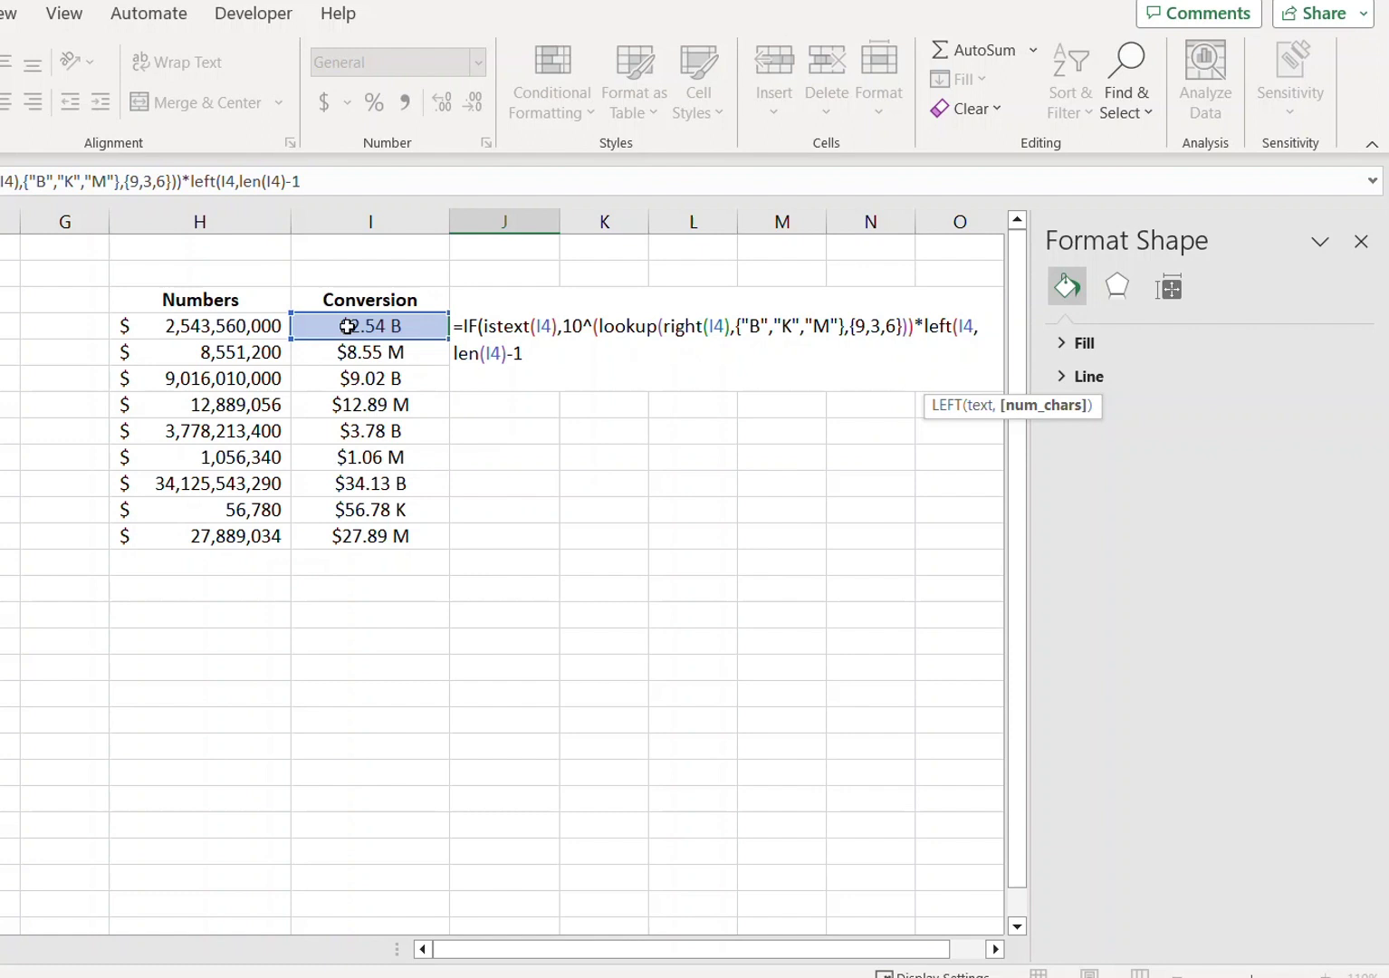
{"action": "type", "text": "),"}
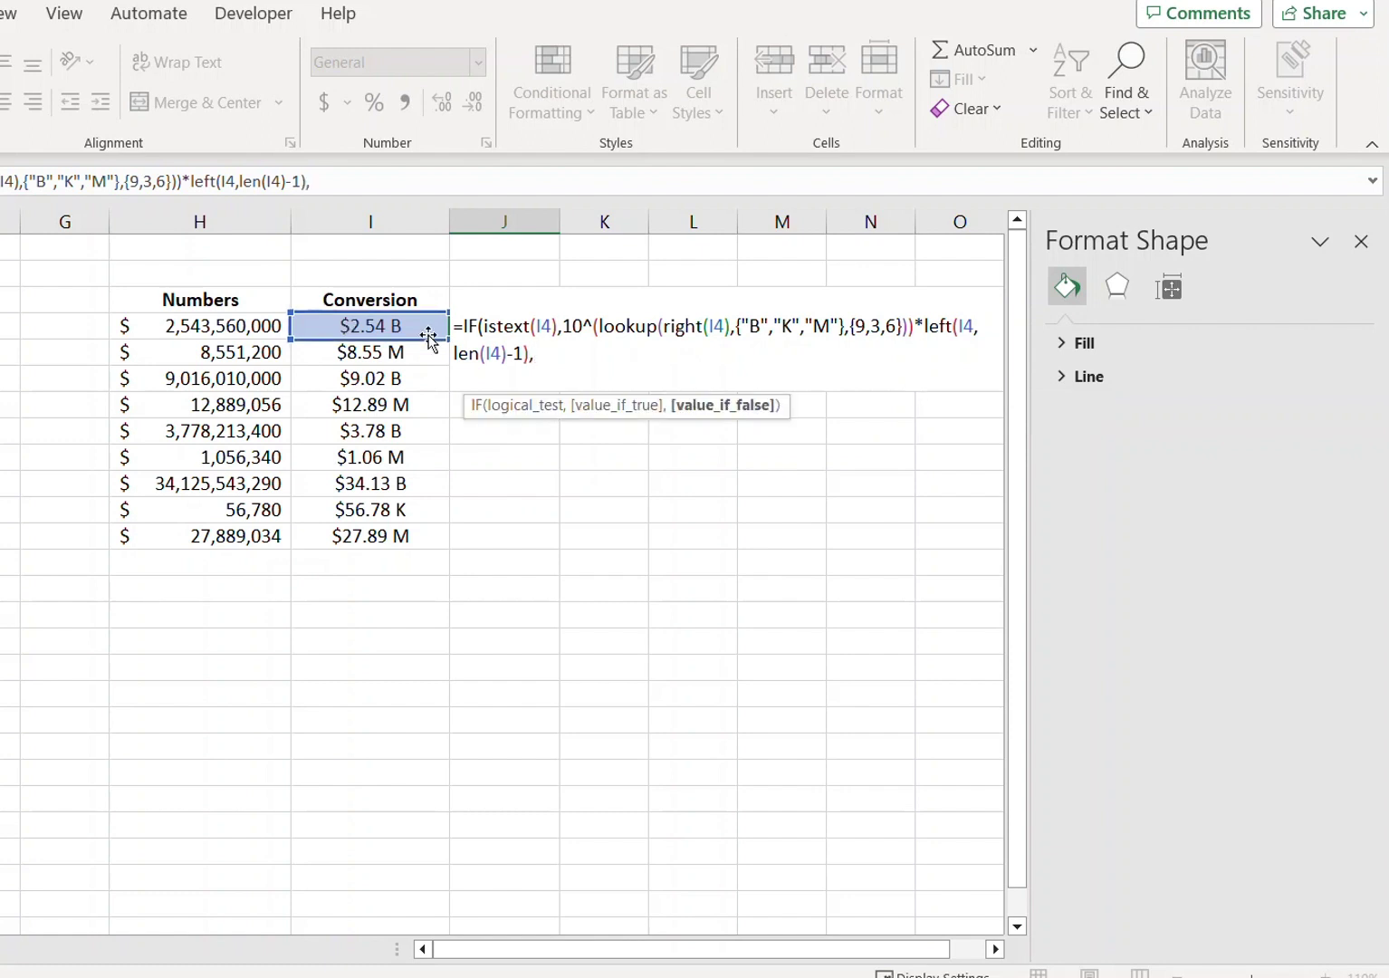
{"action": "left_click", "coordinate": [411, 328]}
{"action": "type", "text": ")"}
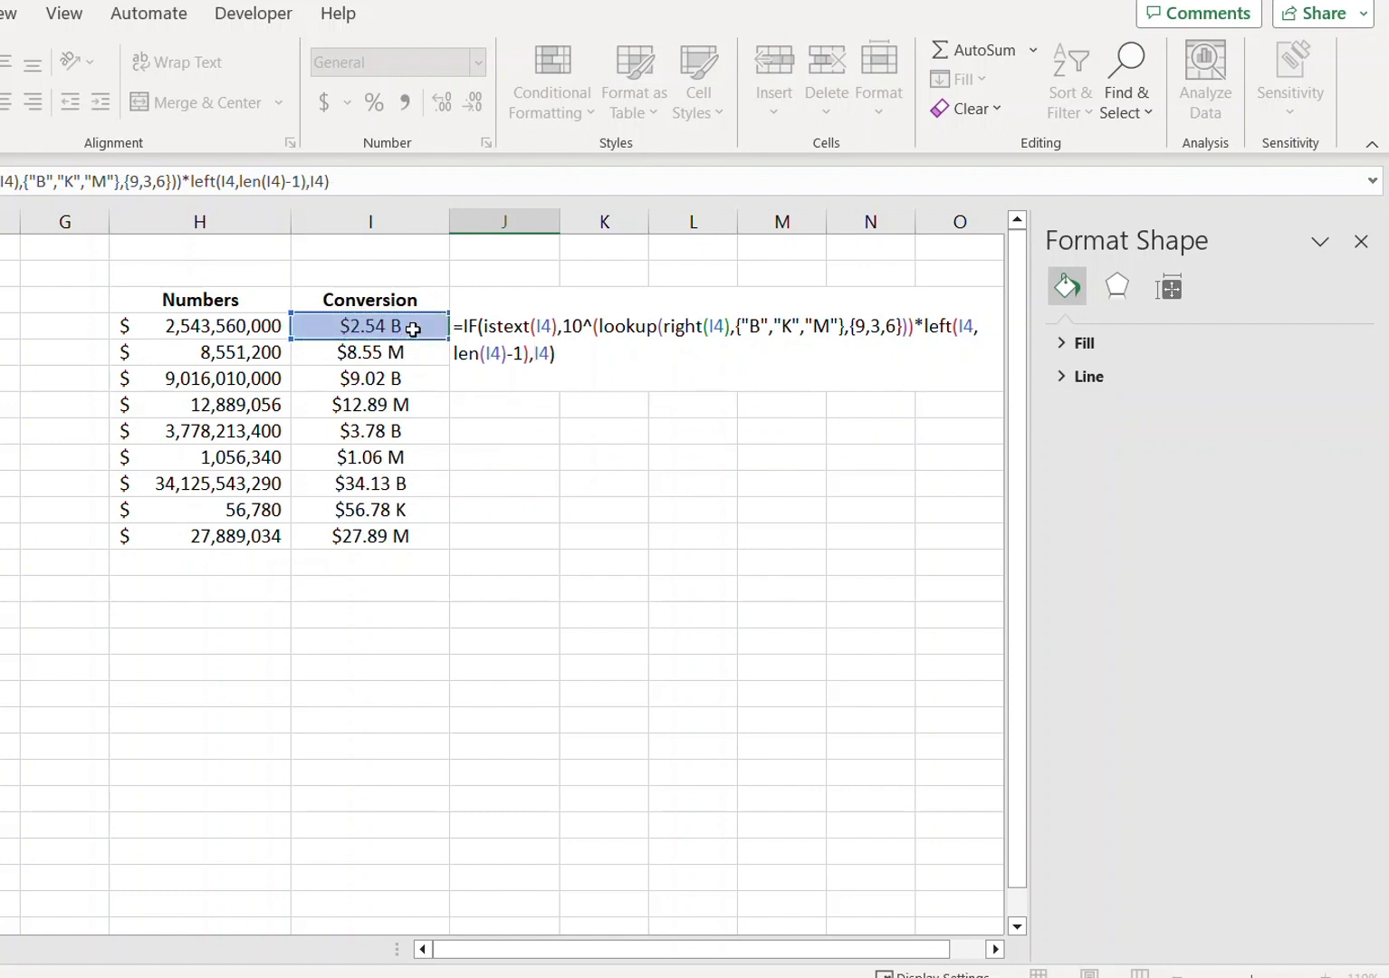
{"action": "key", "text": "Return"}
{"action": "key", "text": "Up"}
{"action": "key", "text": "shift+Down"}
{"action": "key", "text": "shift+Down"}
{"action": "key", "text": "shift+Down"}
{"action": "key", "text": "shift+Down"}
{"action": "key", "text": "shift+Down"}
{"action": "key", "text": "shift+Down"}
{"action": "key", "text": "shift+Down"}
{"action": "key", "text": "shift+Down"}
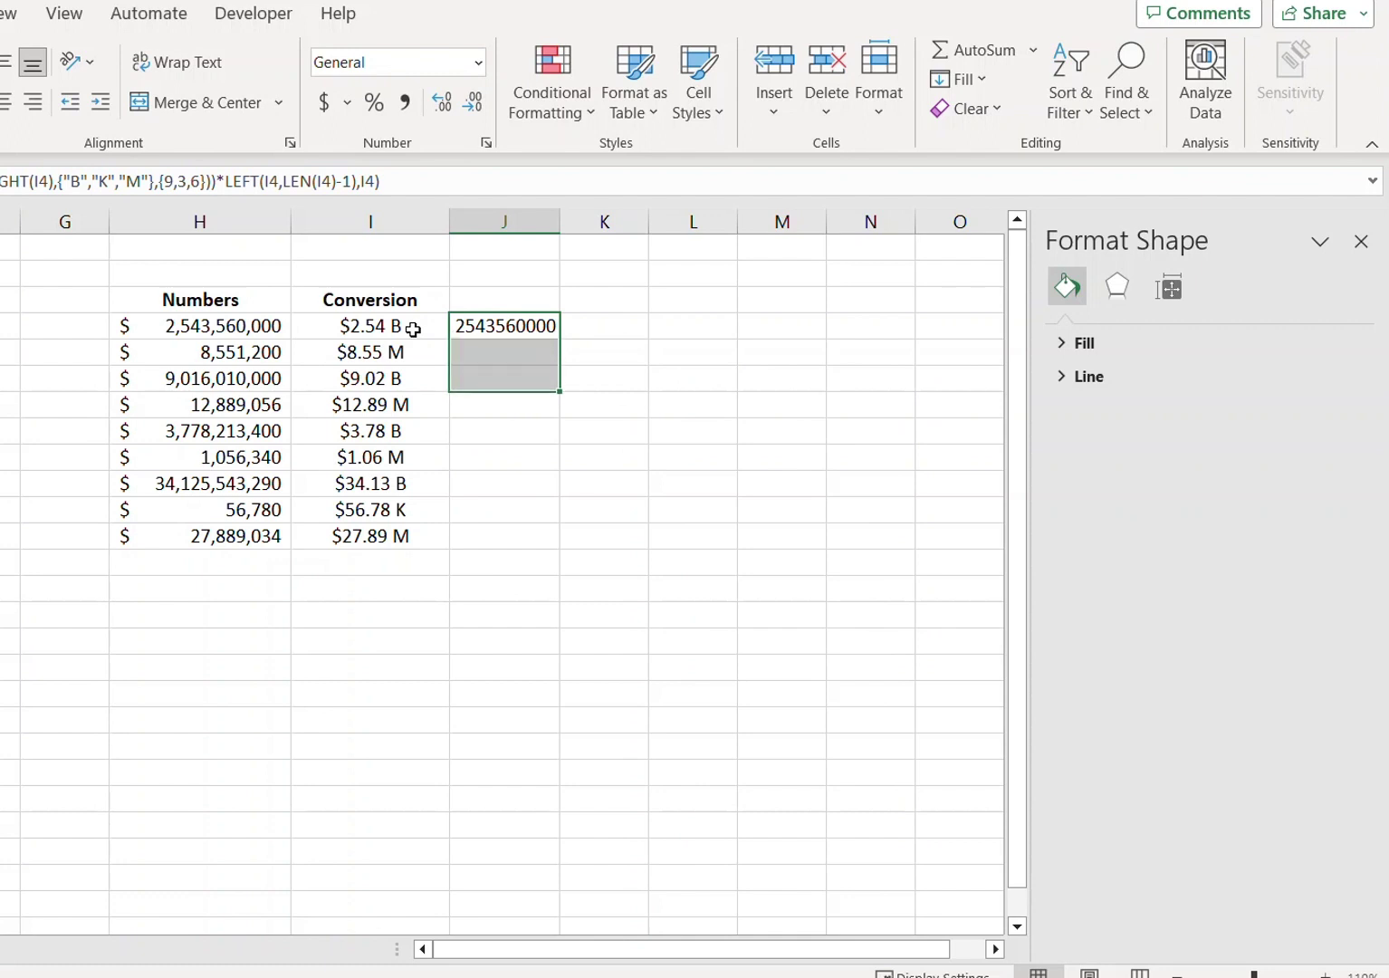
{"action": "key", "text": "ctrl+d"}
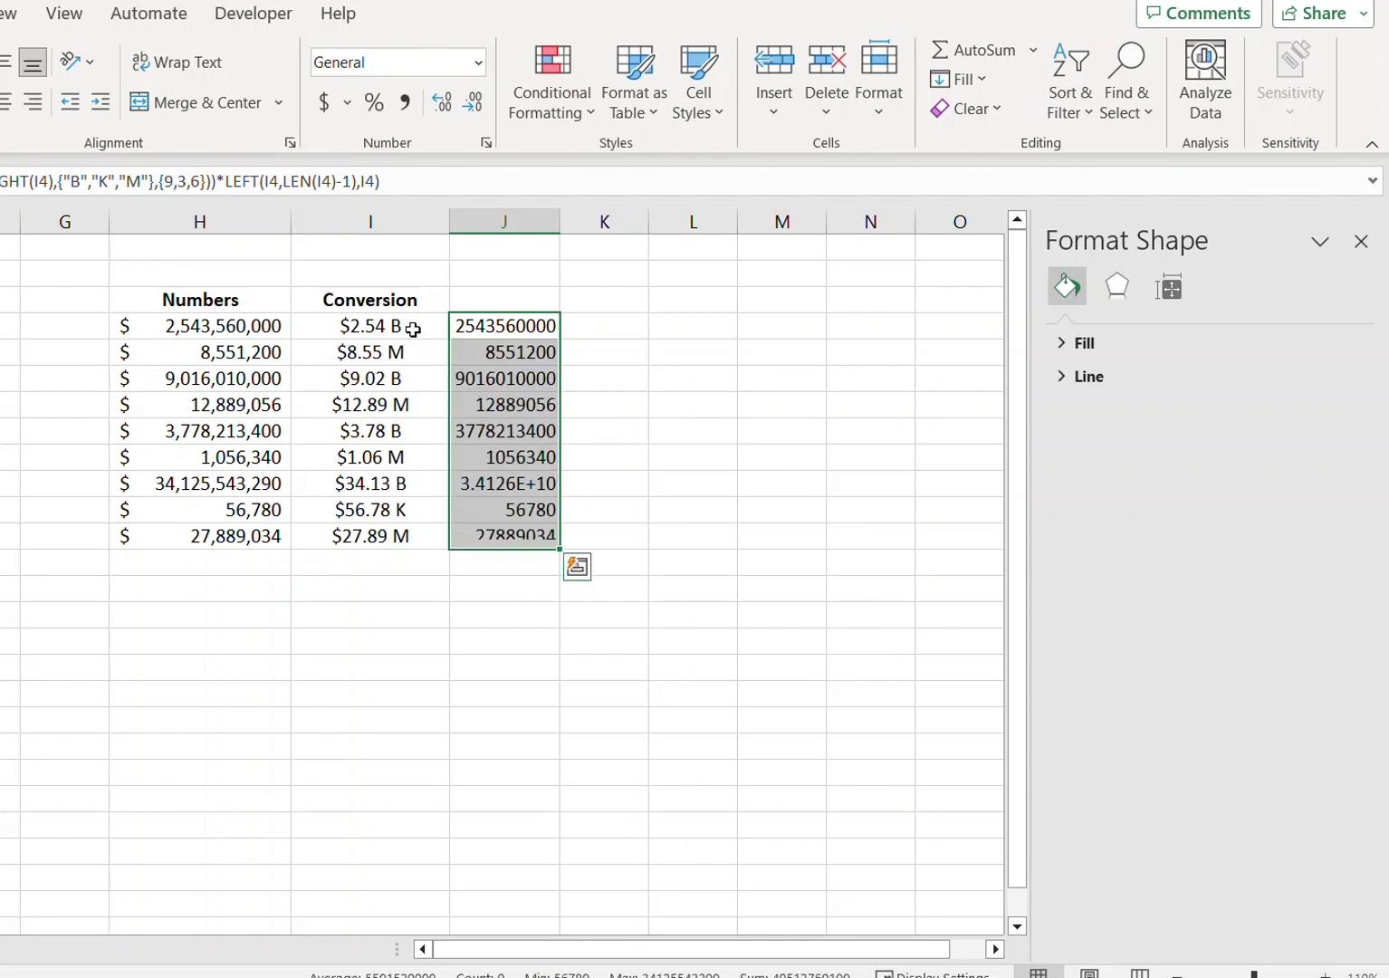
{"action": "double_click", "coordinate": [560, 221]}
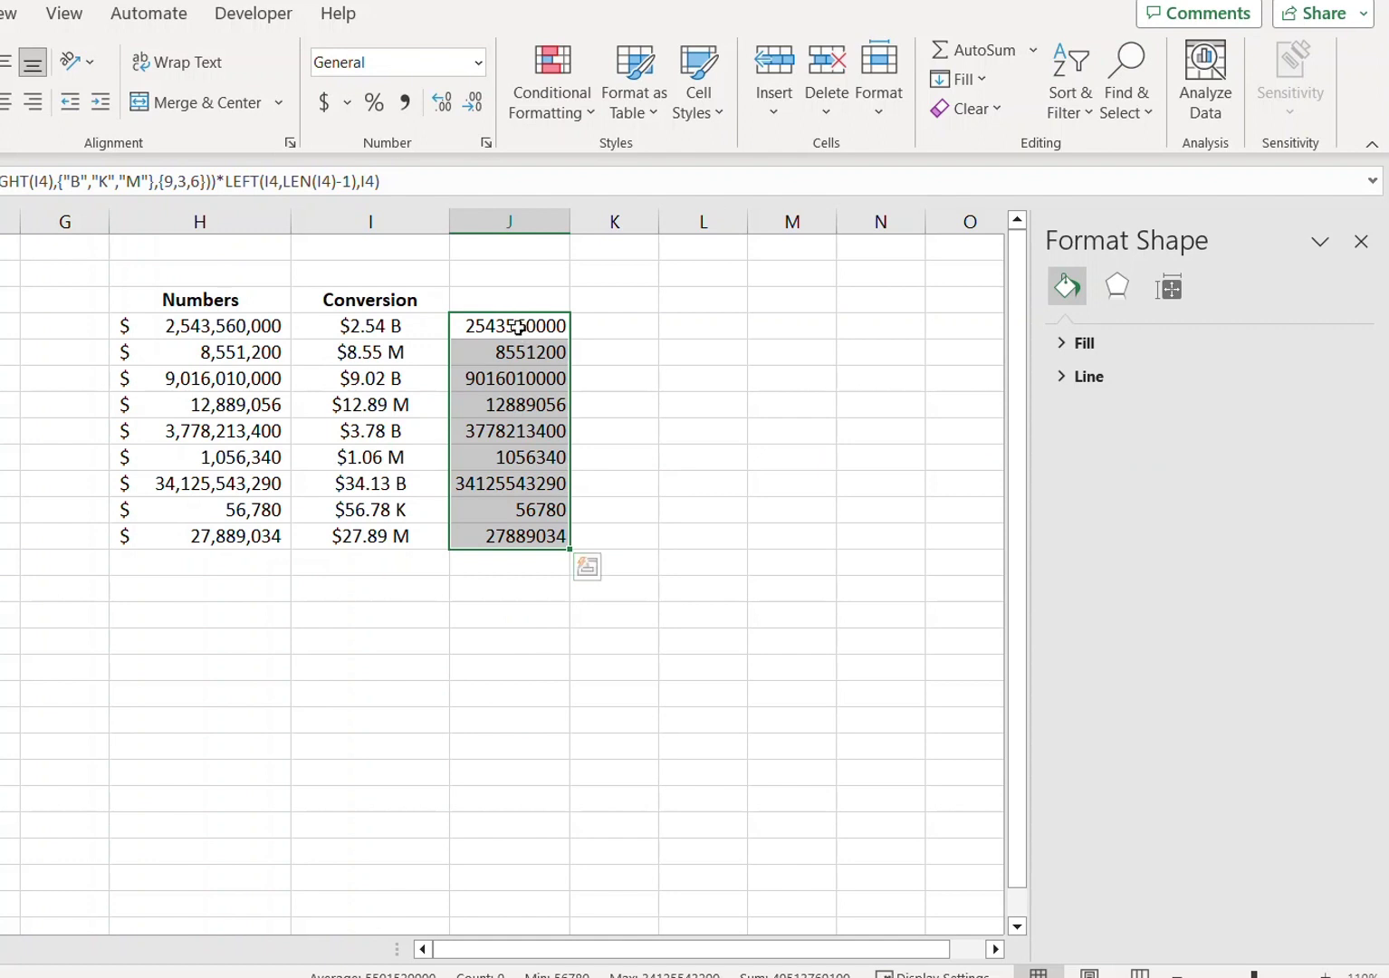
{"action": "left_click", "coordinate": [637, 431]}
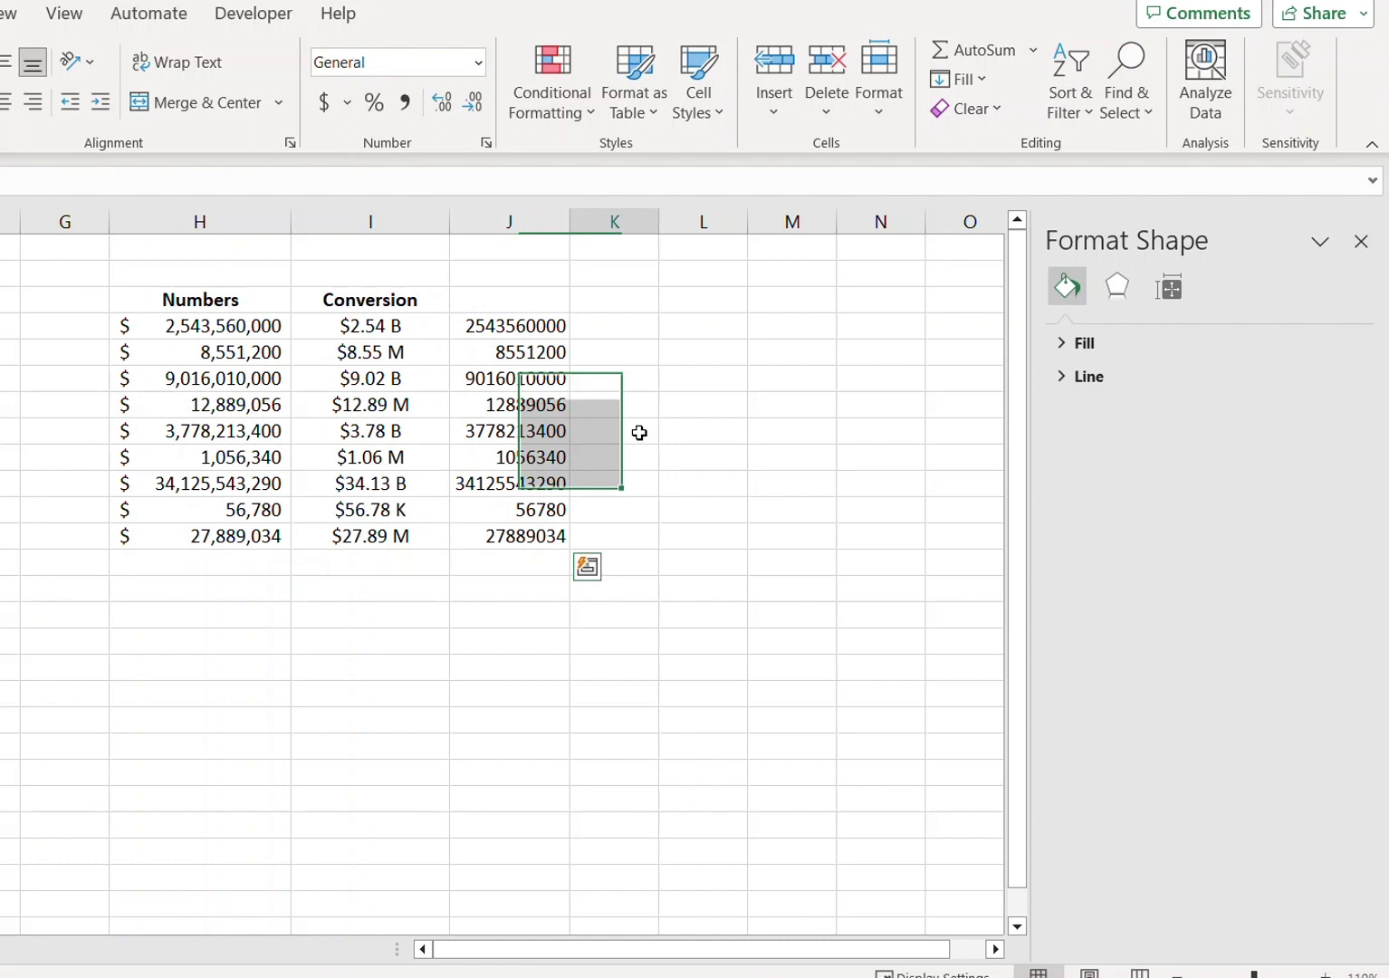